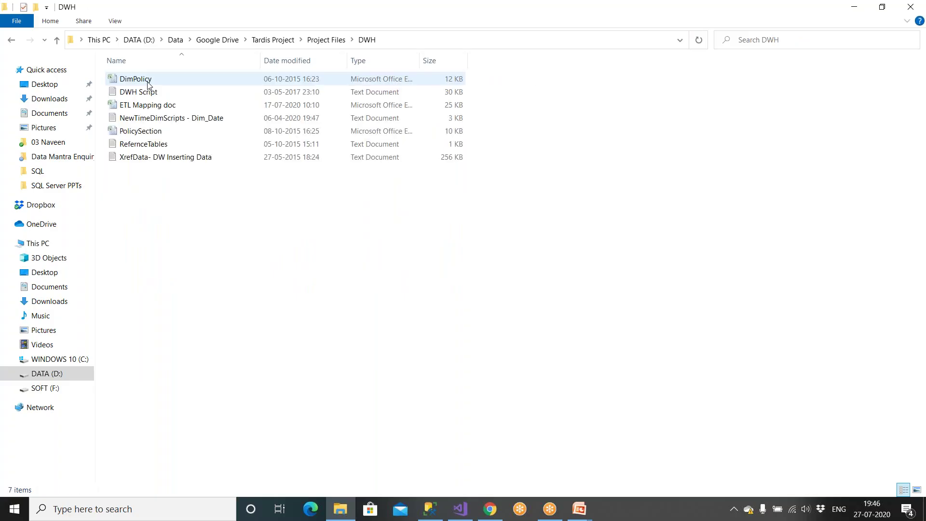
Open DWH Script from the DWH folder and copy its entire contents into the empty query in SQL Server Management Studio
{"action": "left_click", "coordinate": [150, 91]}
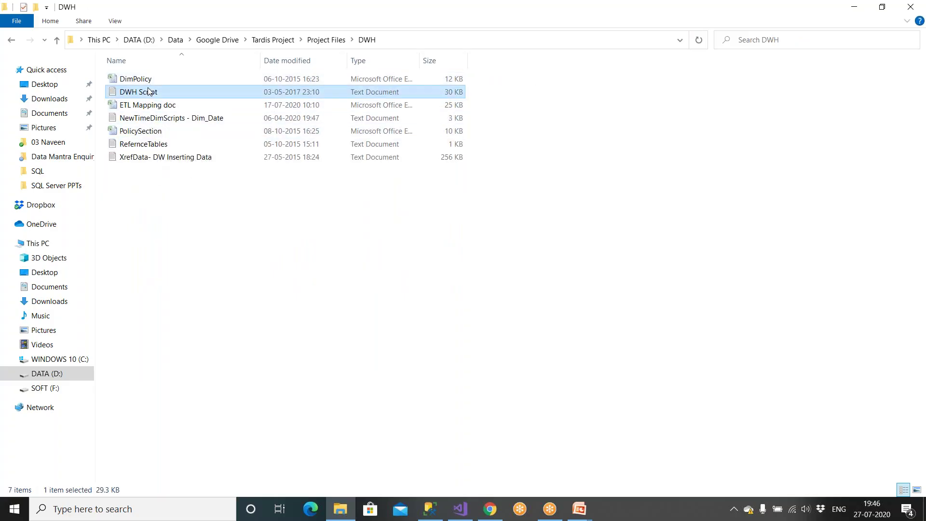
{"action": "double_click", "coordinate": [150, 92]}
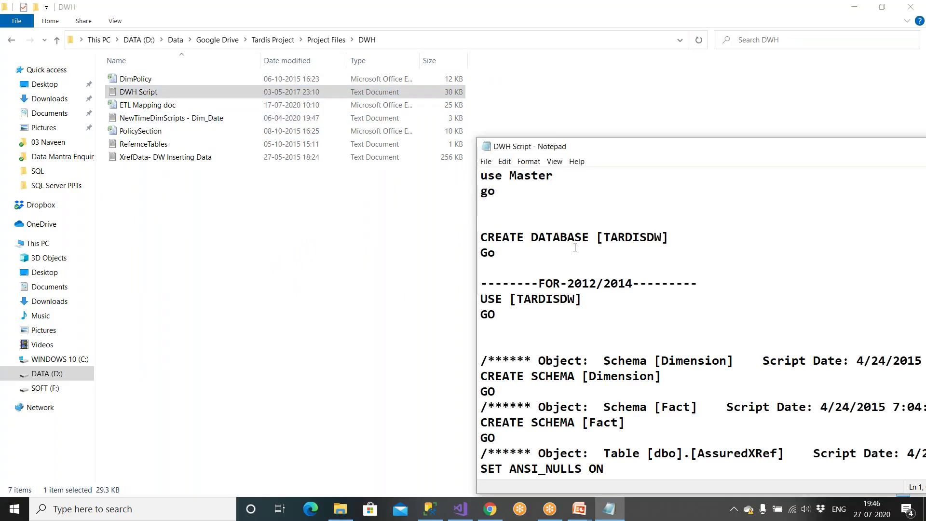
{"action": "key", "text": "ctrl+a"}
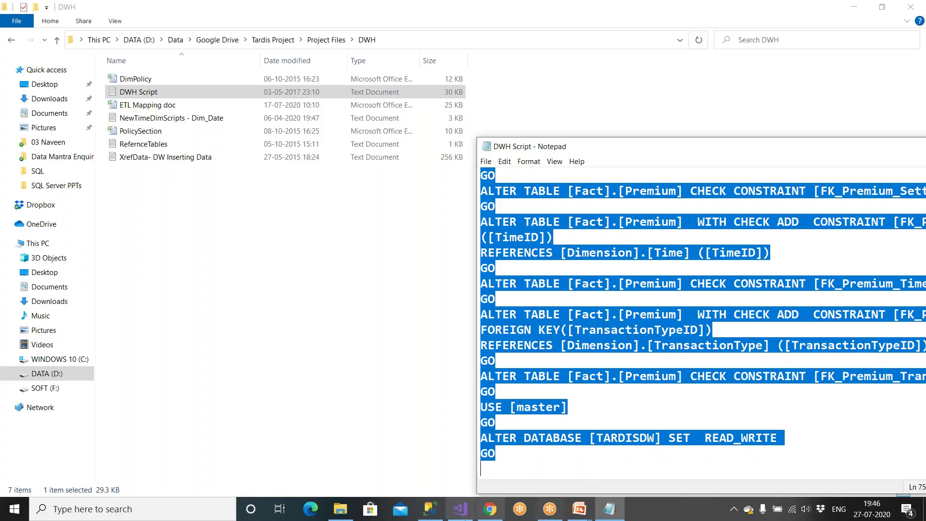
{"action": "left_click", "coordinate": [426, 449]}
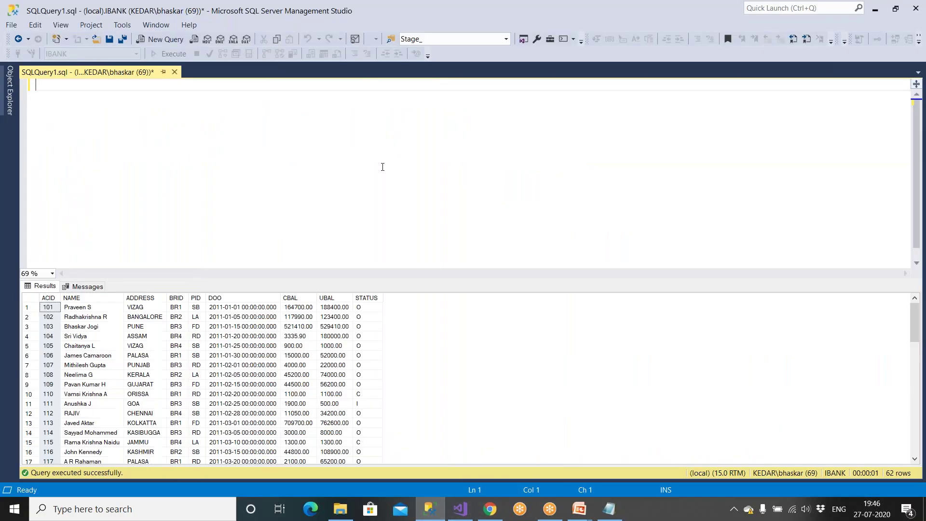
{"action": "key", "text": "ctrl+v"}
Change the database name to [TARDISDW_SCD] in the CREATE DATABASE statement and the first USE [TARDISDW] statement of the script
{"action": "left_click_drag", "start_coordinate": [916, 252], "coordinate": [916, 99]}
{"action": "left_click", "coordinate": [174, 134]}
{"action": "type", "text": "_SCD"}
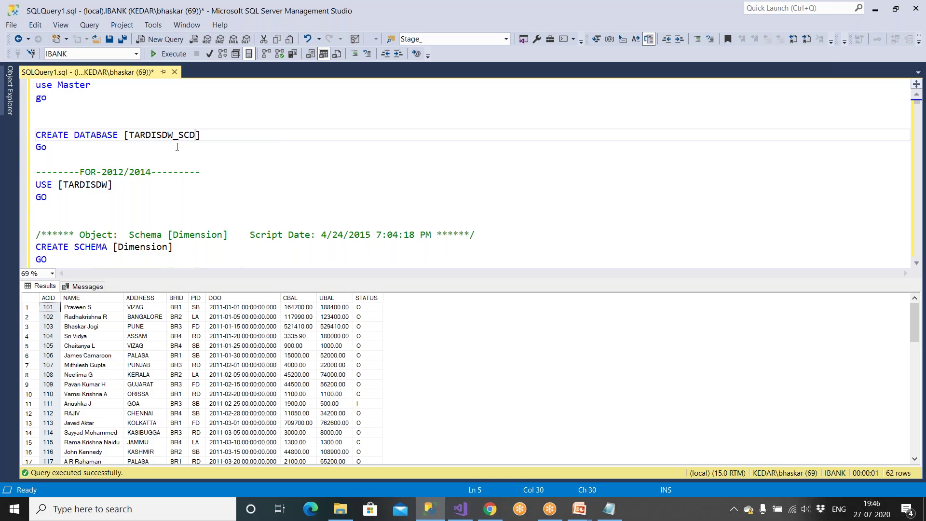
{"action": "left_click_drag", "start_coordinate": [125, 135], "coordinate": [201, 135]}
{"action": "key", "text": "ctrl+c"}
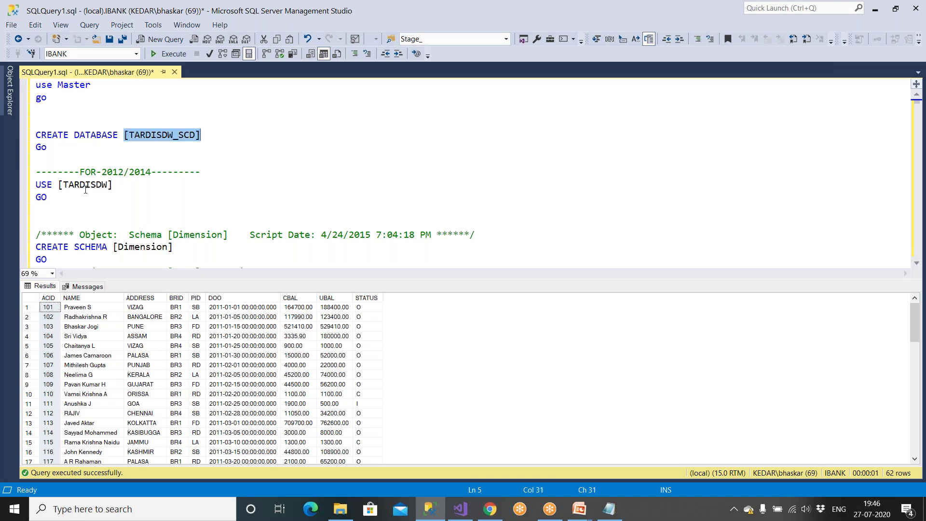
{"action": "left_click_drag", "start_coordinate": [58, 185], "coordinate": [113, 185]}
{"action": "key", "text": "ctrl+v"}
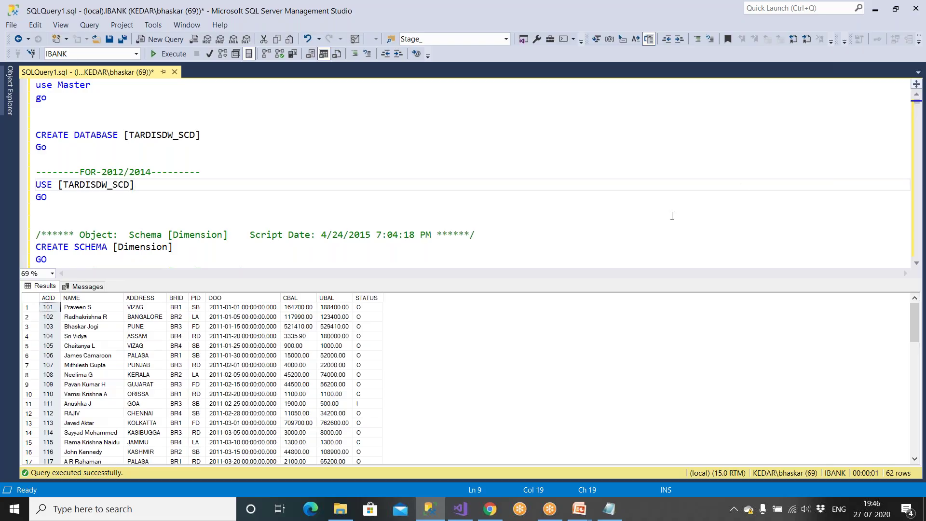
Replace the database name in the ALTER DATABASE statement at the end of the script with [TARDISDW_SCD]
{"action": "left_click_drag", "start_coordinate": [918, 104], "coordinate": [530, 235]}
{"action": "scroll", "coordinate": [530, 236], "scroll_direction": "down", "scroll_amount": 3}
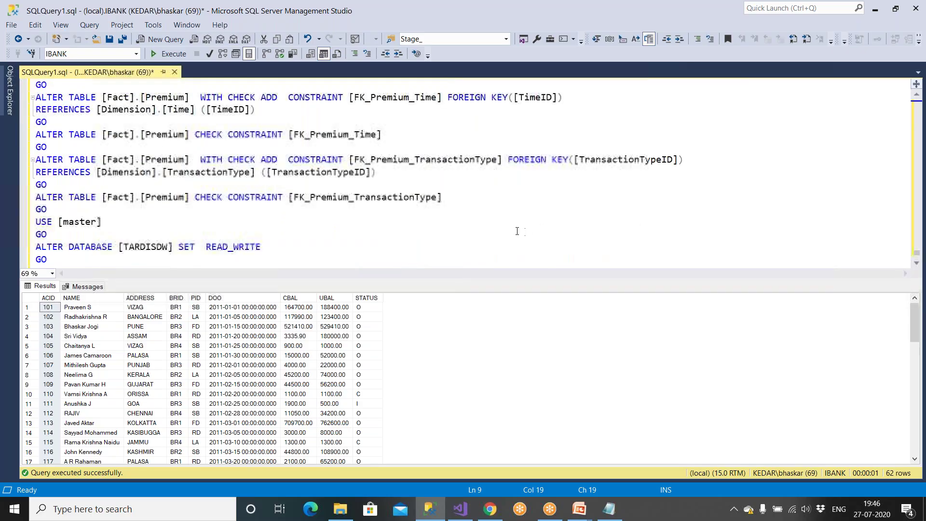
{"action": "left_click_drag", "start_coordinate": [119, 209], "coordinate": [173, 210]}
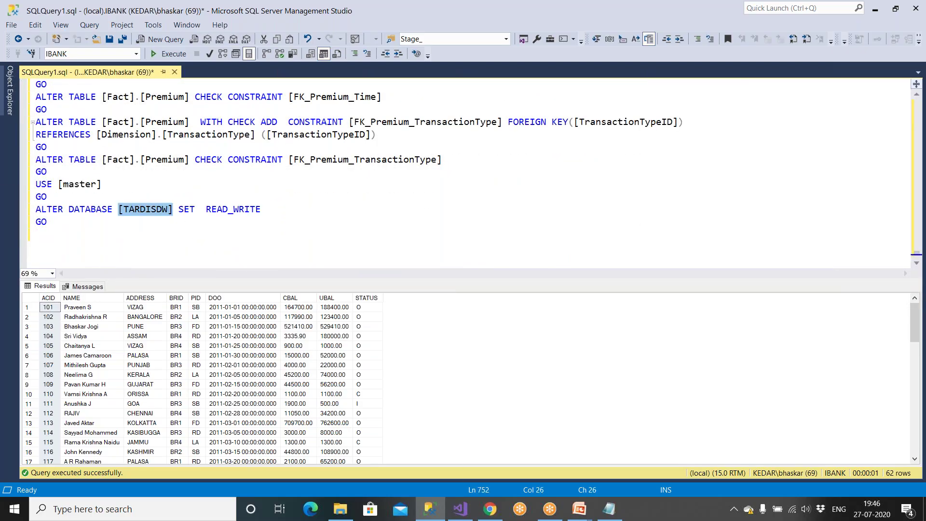
{"action": "key", "text": "ctrl+v"}
{"action": "left_click_drag", "start_coordinate": [88, 208], "coordinate": [284, 211]}
{"action": "left_click", "coordinate": [143, 220]}
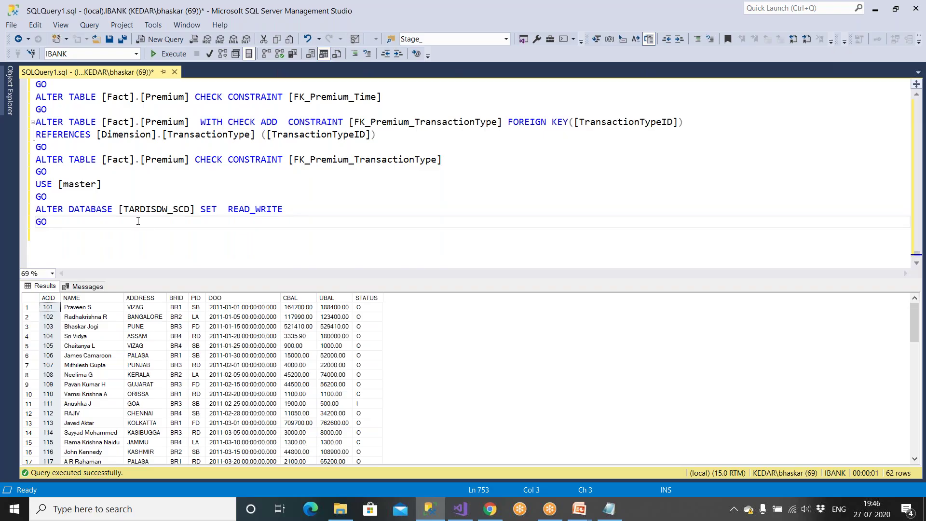
Check the new database name at the start of the script and expand the tables of the TARDISDW_Lookup database
{"action": "left_click", "coordinate": [916, 254]}
{"action": "left_click", "coordinate": [915, 105]}
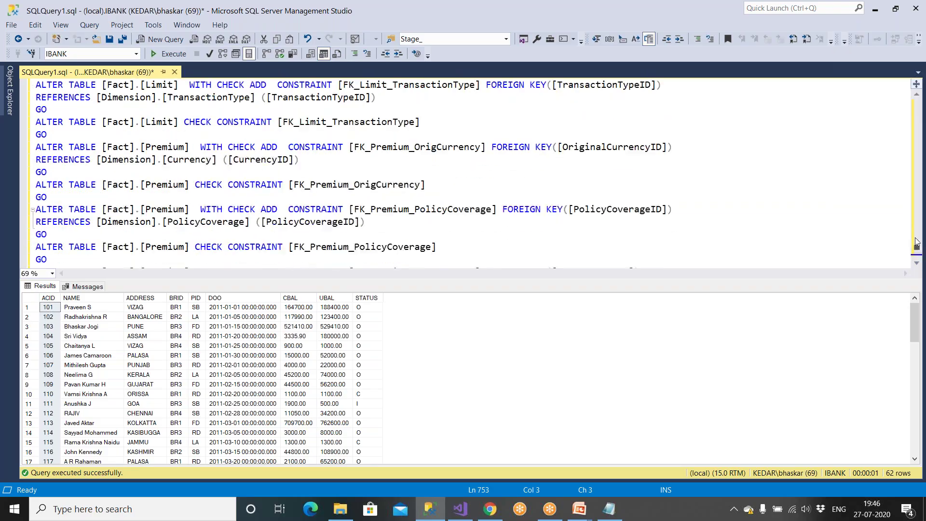
{"action": "left_click_drag", "start_coordinate": [915, 106], "coordinate": [915, 98]}
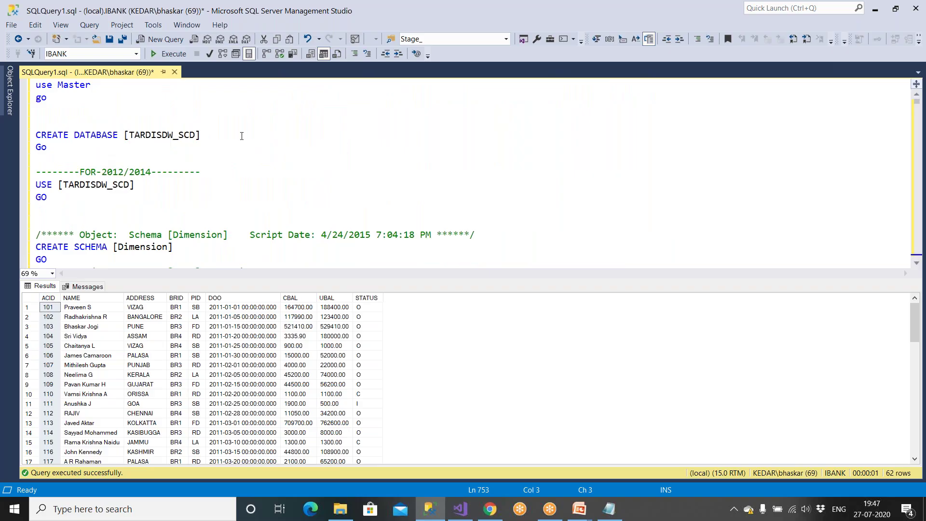
{"action": "left_click_drag", "start_coordinate": [126, 135], "coordinate": [222, 137]}
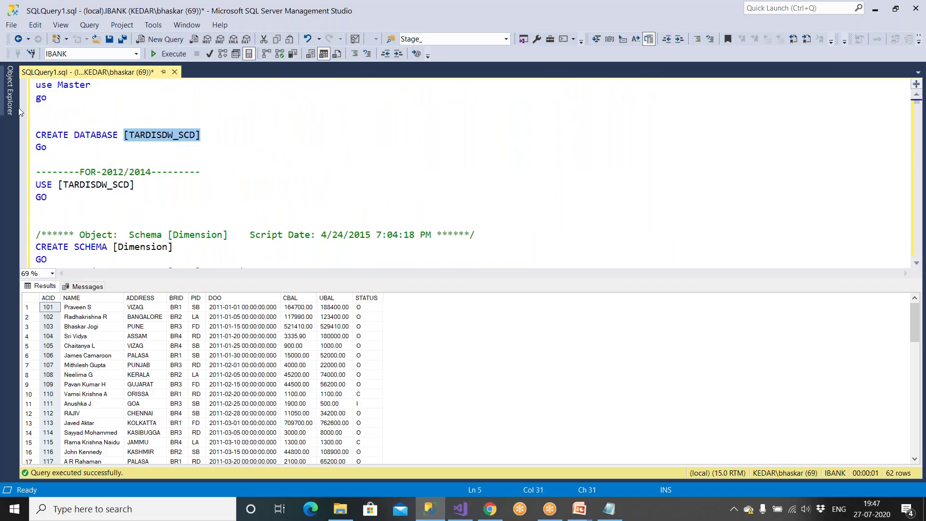
{"action": "left_click", "coordinate": [10, 100]}
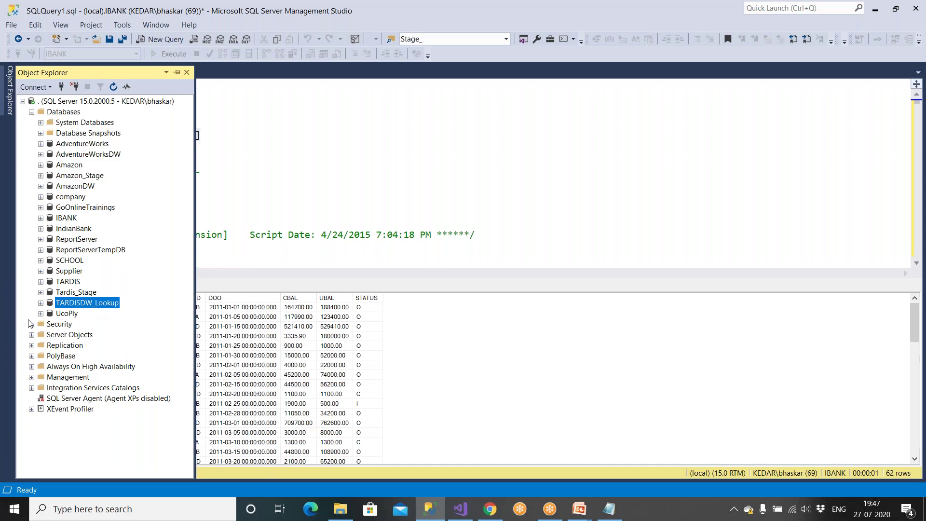
{"action": "left_click", "coordinate": [40, 303]}
{"action": "left_click", "coordinate": [56, 326]}
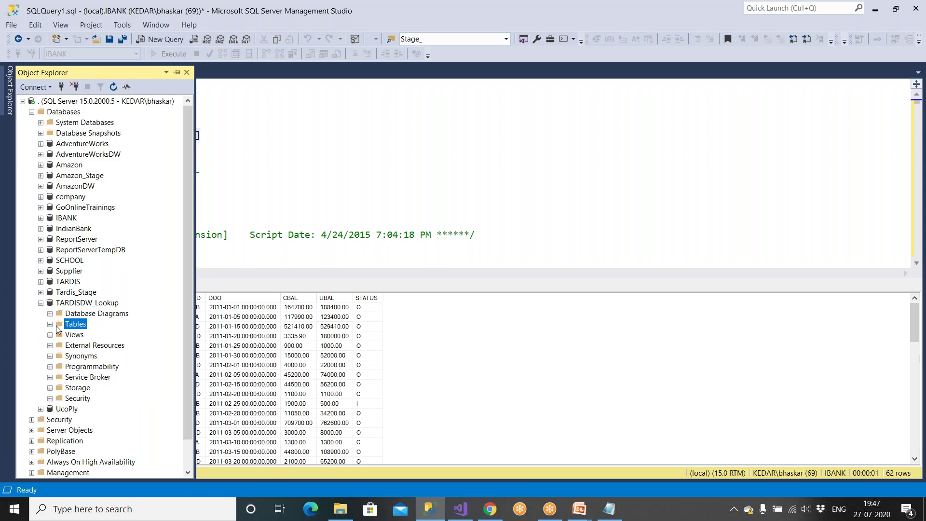
{"action": "left_click", "coordinate": [53, 325]}
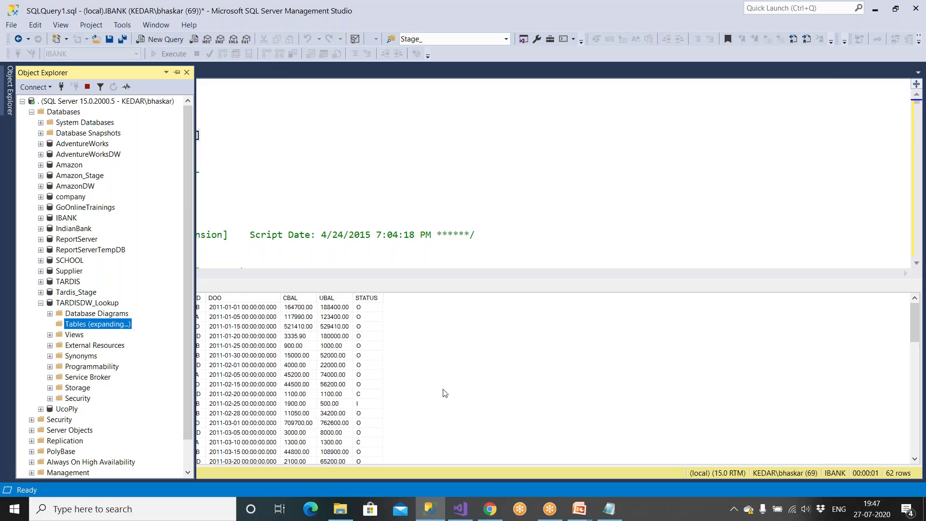
Switch to Visual Studio to view the SSIS_TardisDW_Lookup project, and show the presentation slide on design patterns for incremental loading
{"action": "left_click", "coordinate": [460, 509]}
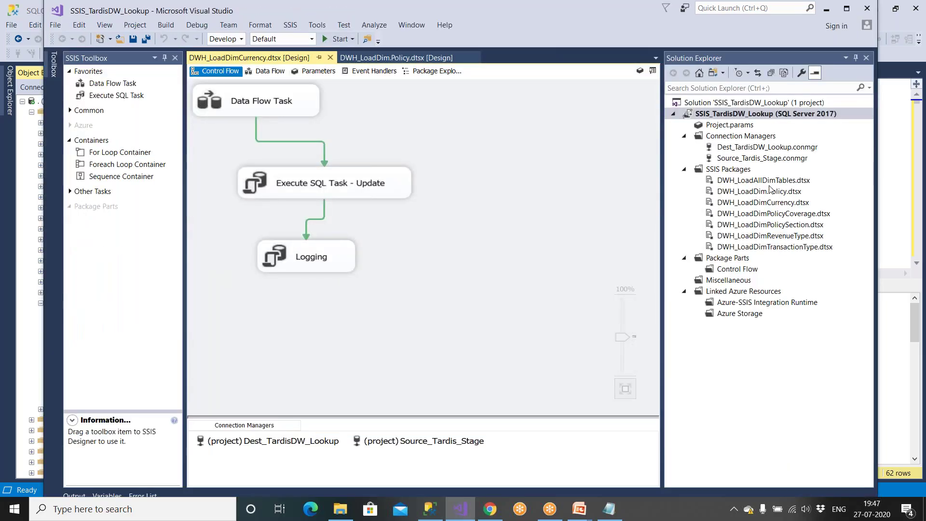
{"action": "left_click", "coordinate": [431, 509]}
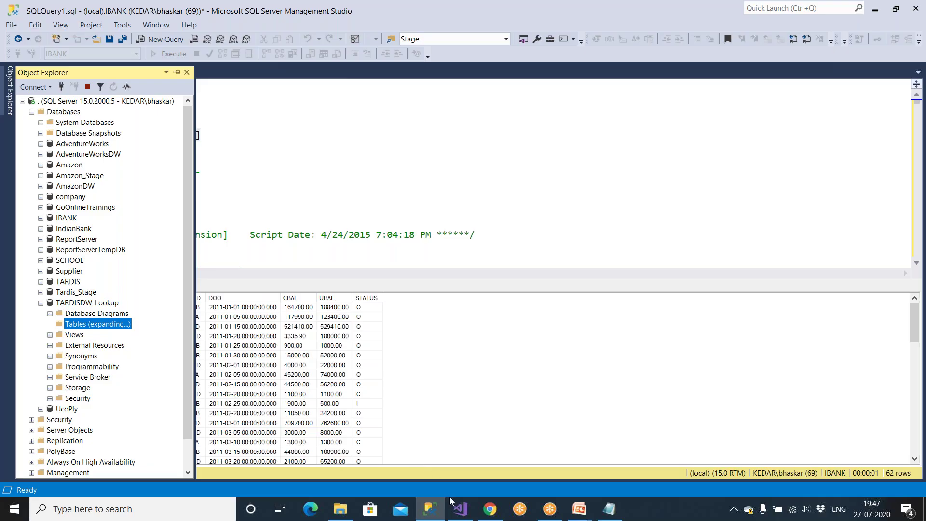
{"action": "left_click", "coordinate": [459, 513]}
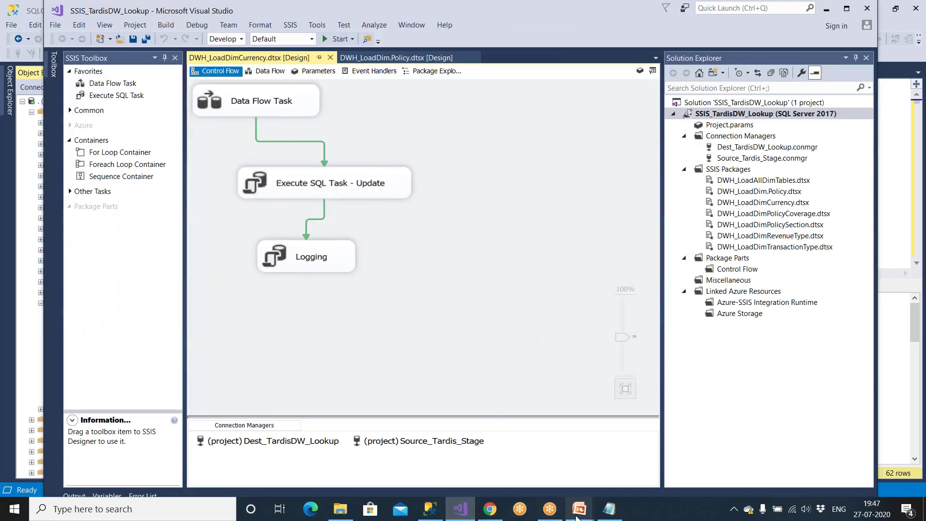
{"action": "mouse_move", "coordinate": [584, 511]}
{"action": "left_click", "coordinate": [637, 451]}
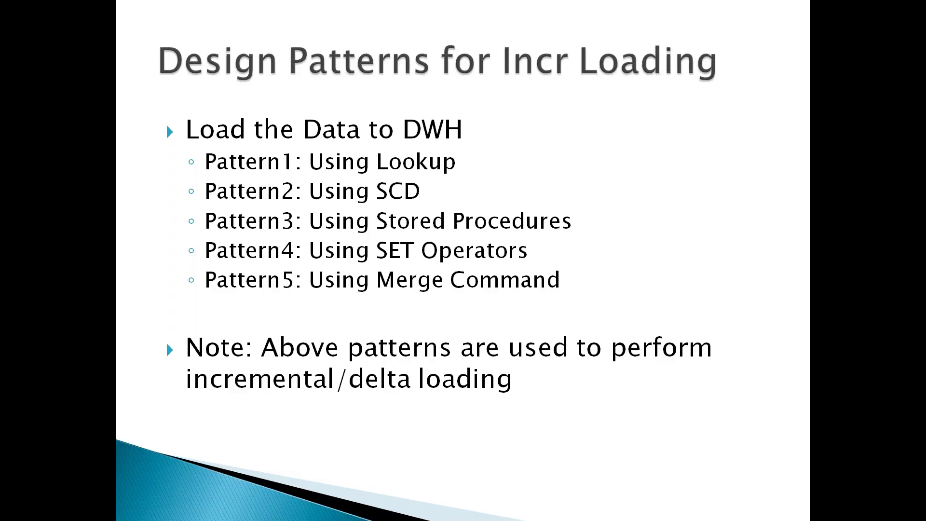
{"action": "key", "text": "super"}
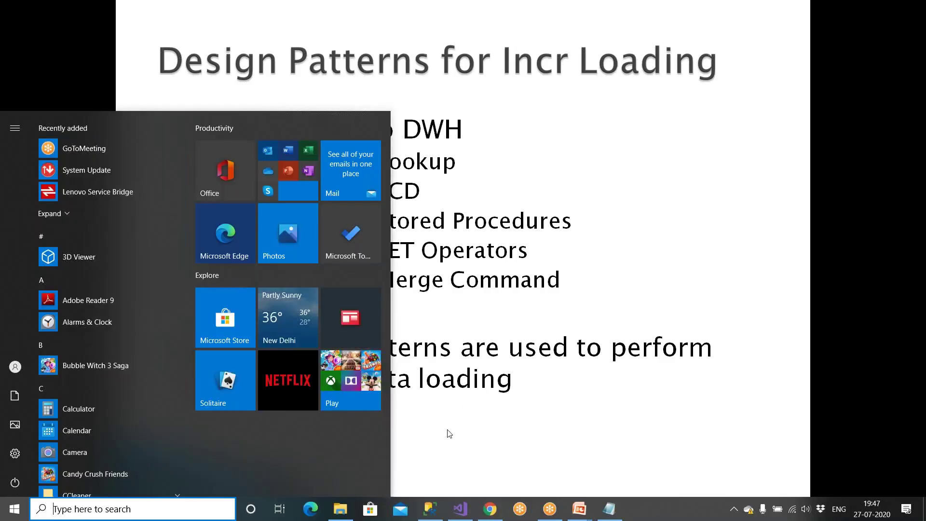
Switch to SQL Server Management Studio, execute the whole TARDISDW_SCD script and close its query without saving
{"action": "left_click", "coordinate": [431, 509]}
{"action": "left_click", "coordinate": [334, 193]}
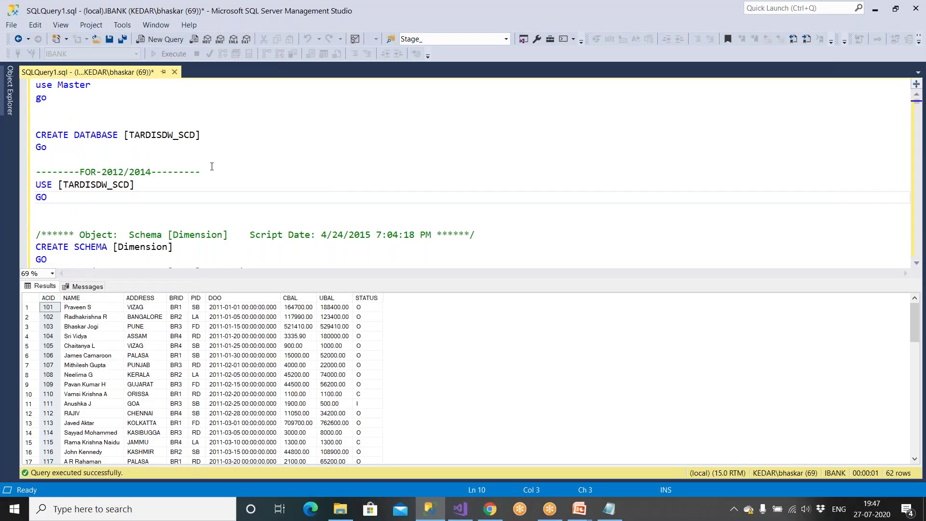
{"action": "left_click_drag", "start_coordinate": [124, 135], "coordinate": [201, 135]}
{"action": "left_click", "coordinate": [53, 148]}
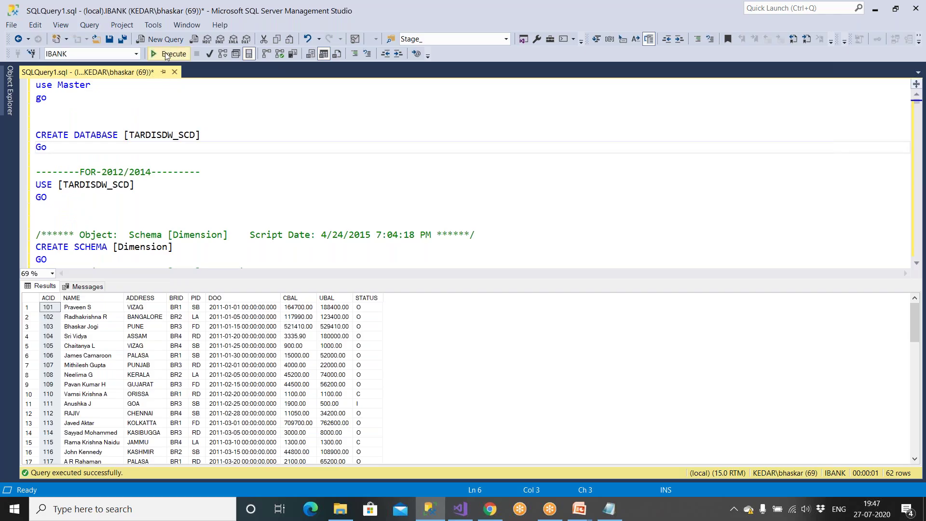
{"action": "left_click", "coordinate": [167, 54]}
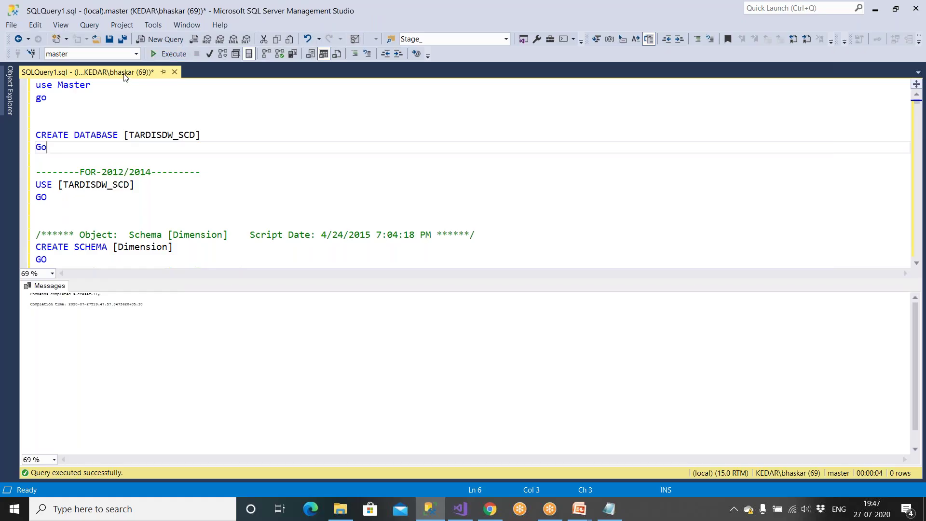
{"action": "left_click", "coordinate": [175, 72]}
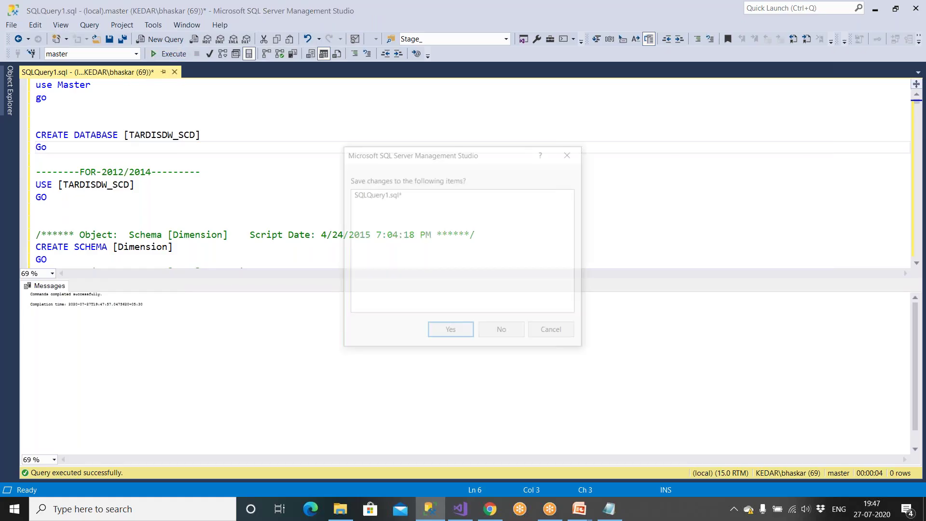
{"action": "left_click", "coordinate": [502, 332]}
Refresh the server's list of databases and expand the tables of TARDISDW_SCD
{"action": "left_click", "coordinate": [10, 104]}
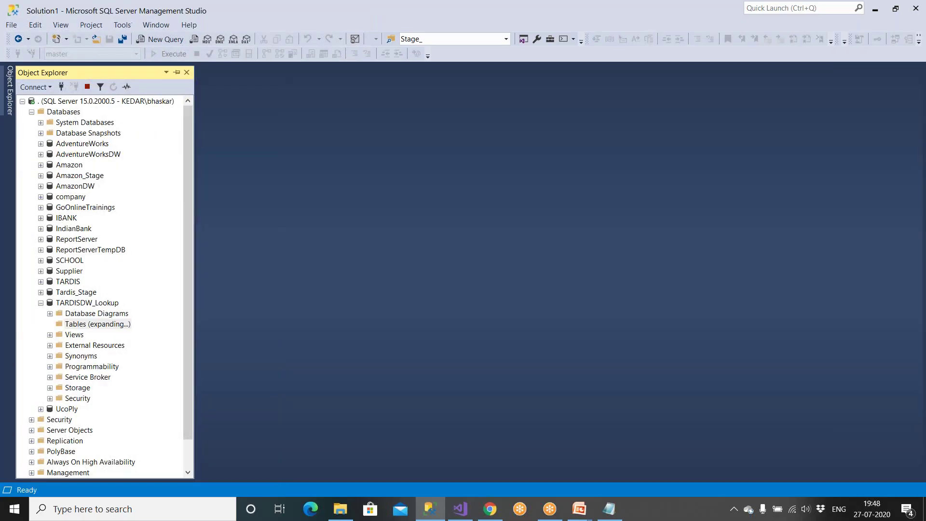
{"action": "left_click", "coordinate": [63, 112]}
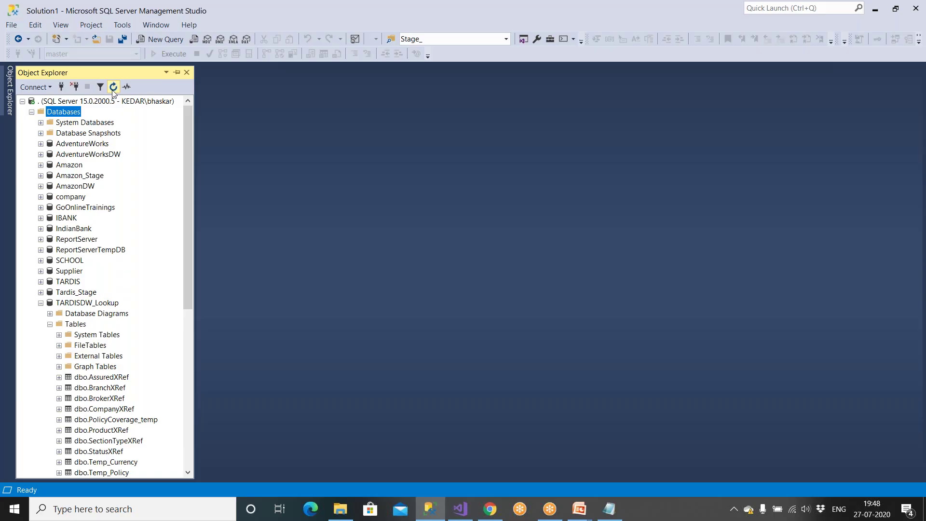
{"action": "left_click", "coordinate": [113, 87]}
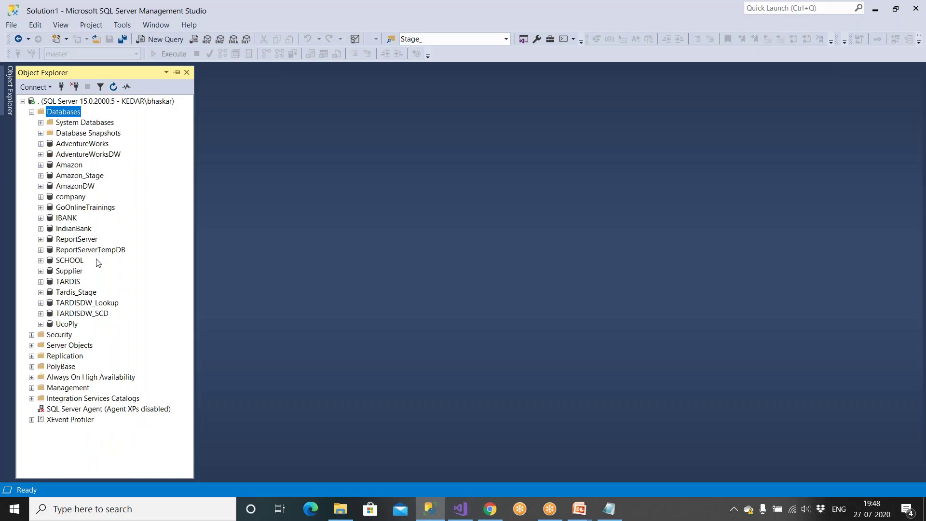
{"action": "double_click", "coordinate": [100, 314]}
{"action": "left_click", "coordinate": [50, 334]}
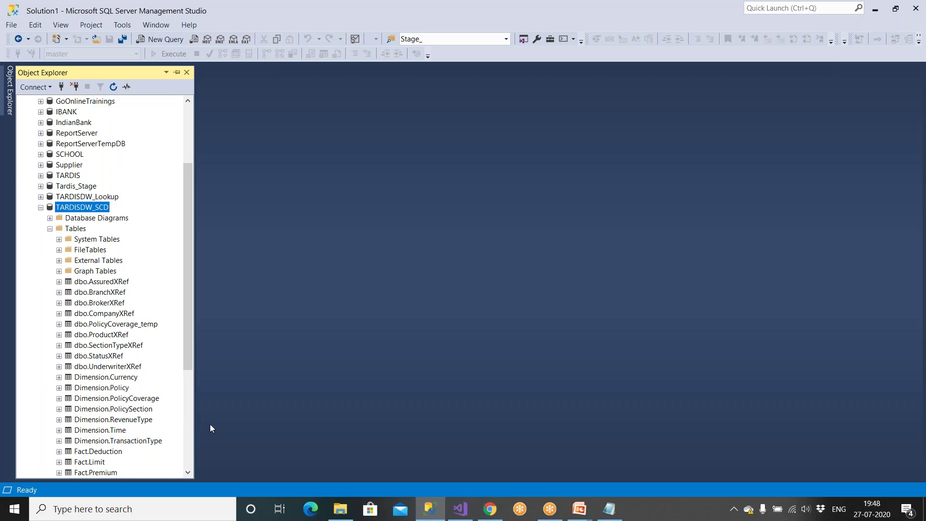
Copy the full contents of the XrefData- DW Inserting Data file from the DWH folder into a new SQL Server Management Studio query
{"action": "left_click", "coordinate": [340, 507]}
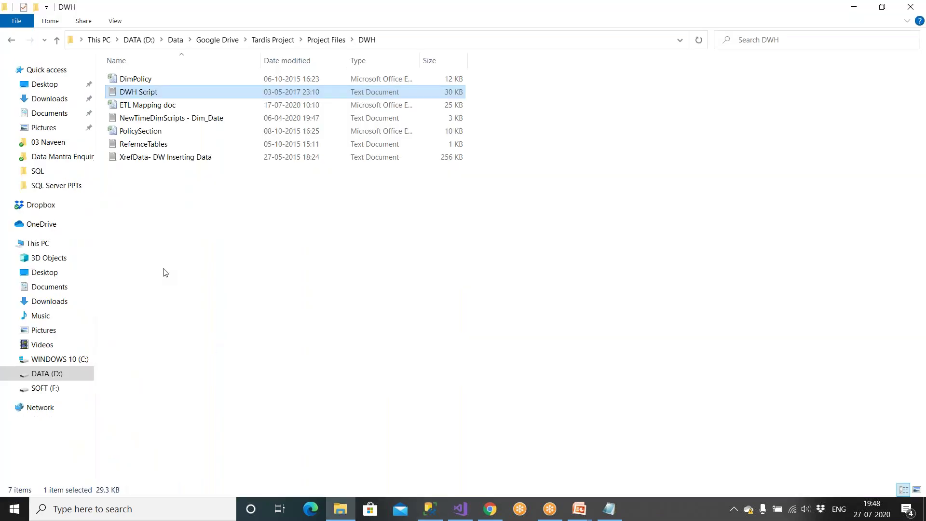
{"action": "left_click", "coordinate": [147, 160]}
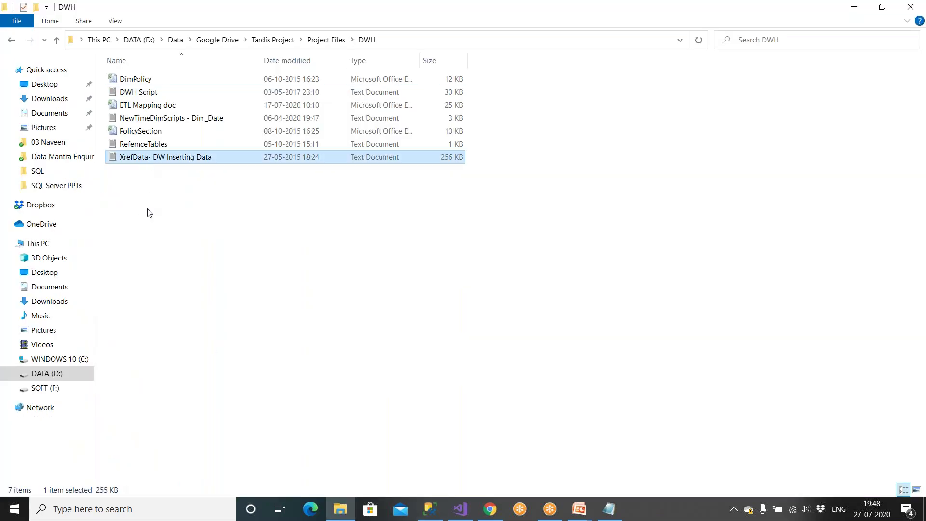
{"action": "double_click", "coordinate": [156, 160]}
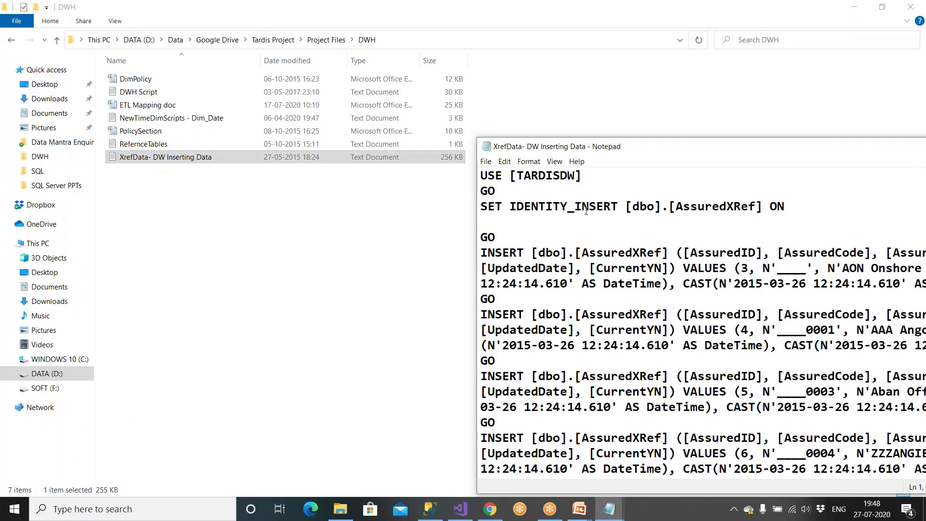
{"action": "key", "text": "ctrl+a"}
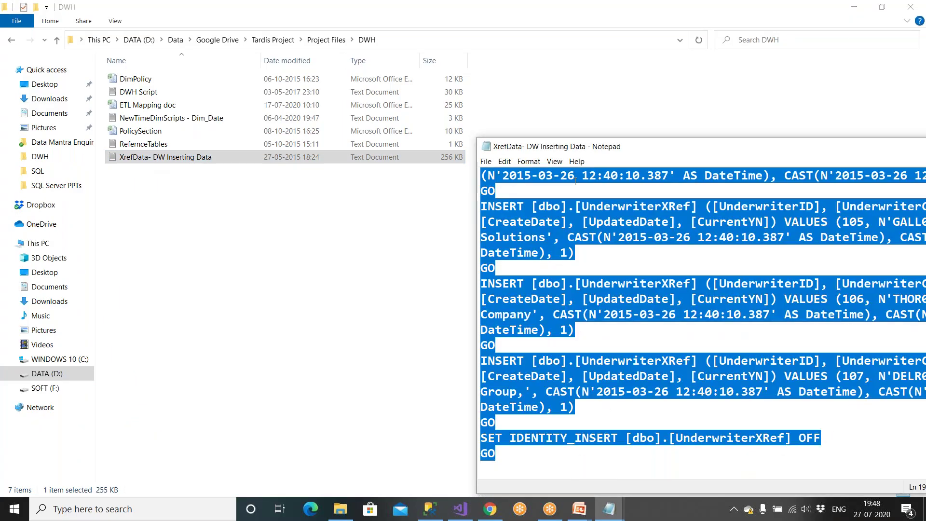
{"action": "left_click", "coordinate": [430, 509]}
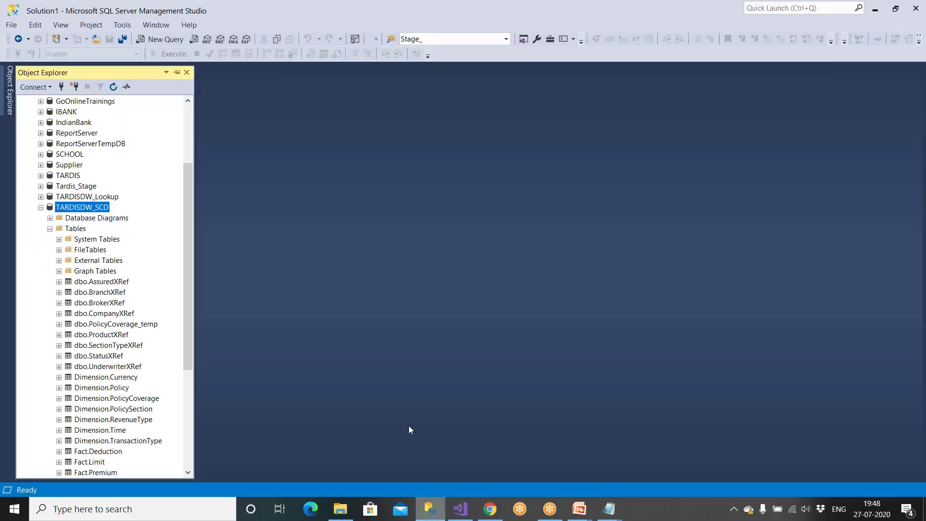
{"action": "left_click", "coordinate": [173, 42]}
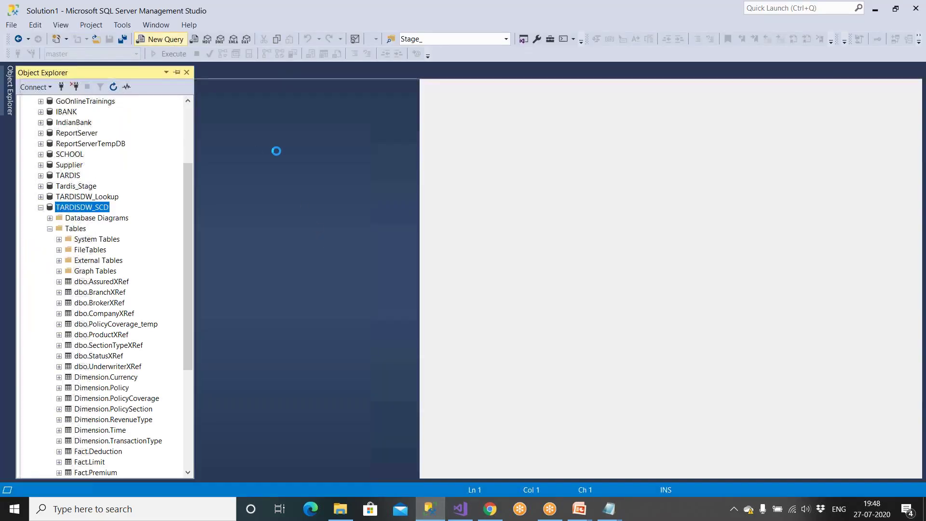
{"action": "key", "text": "ctrl+v"}
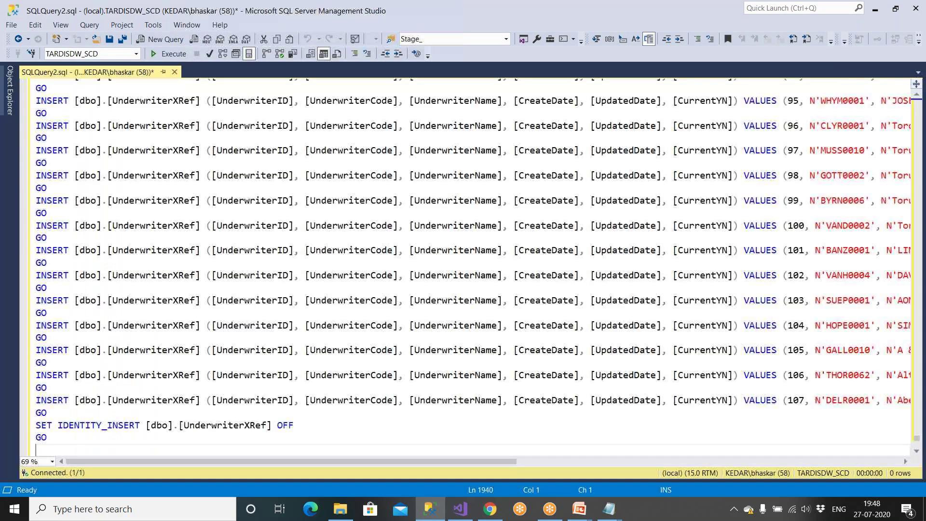
Replace the database name in the USE statement at the start of the script with [TARDISDW_SCD], keeping Object Explorer pinned open
{"action": "left_click_drag", "start_coordinate": [919, 440], "coordinate": [920, 95]}
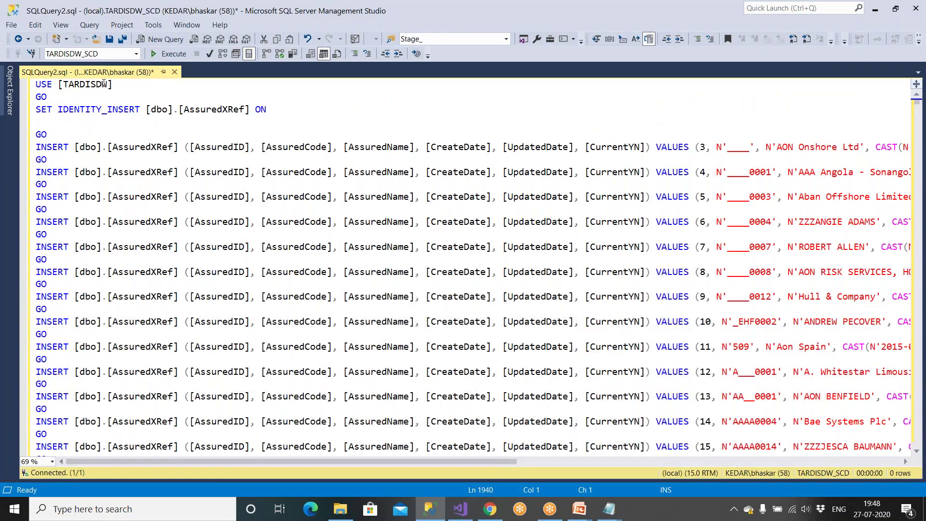
{"action": "left_click_drag", "start_coordinate": [58, 84], "coordinate": [112, 84]}
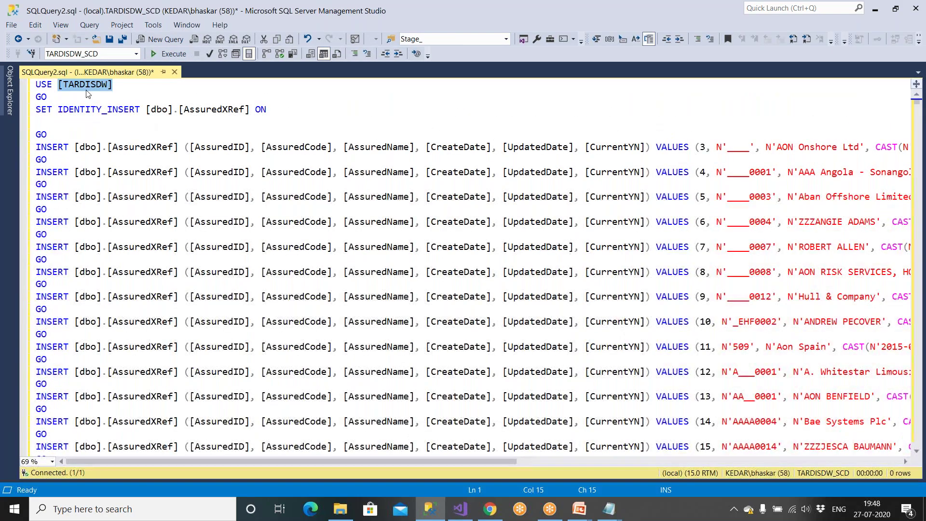
{"action": "key", "text": "Delete"}
{"action": "left_click", "coordinate": [6, 89]}
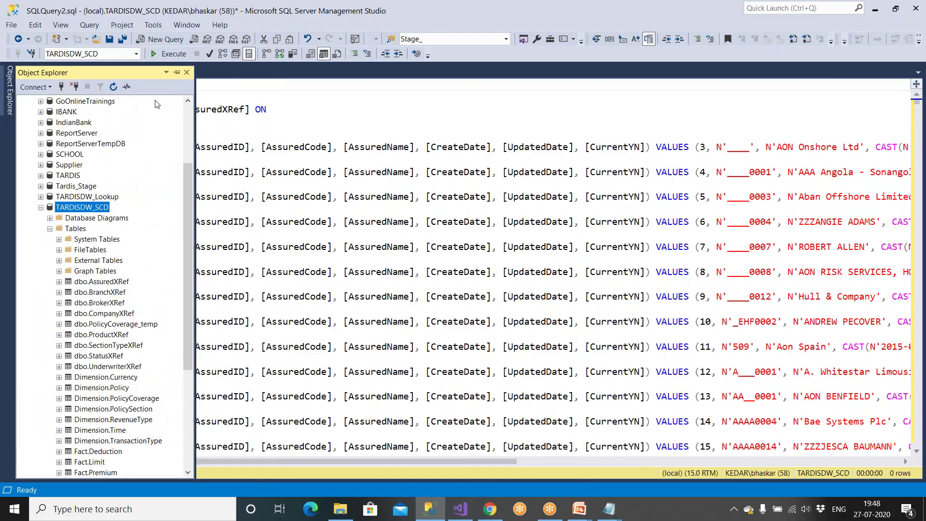
{"action": "left_click", "coordinate": [177, 73]}
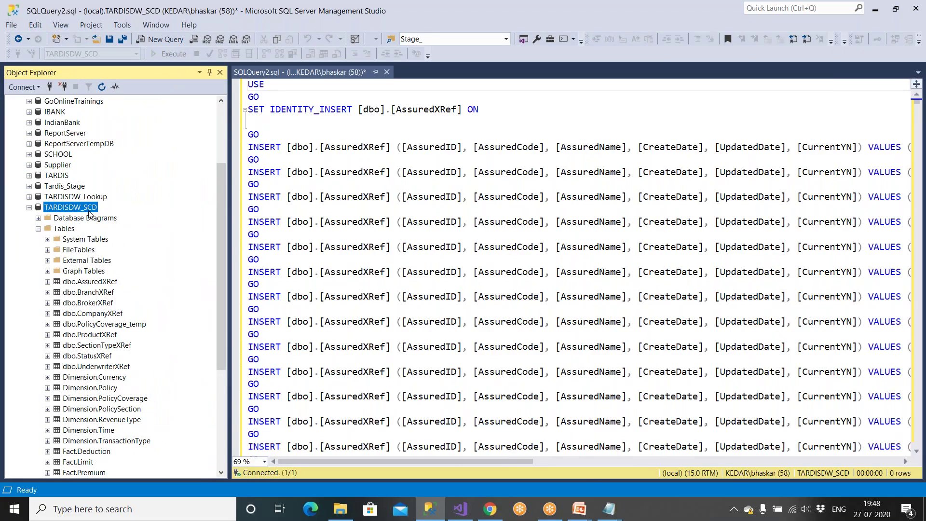
{"action": "left_click_drag", "start_coordinate": [99, 207], "coordinate": [303, 91]}
{"action": "left_click", "coordinate": [259, 97]}
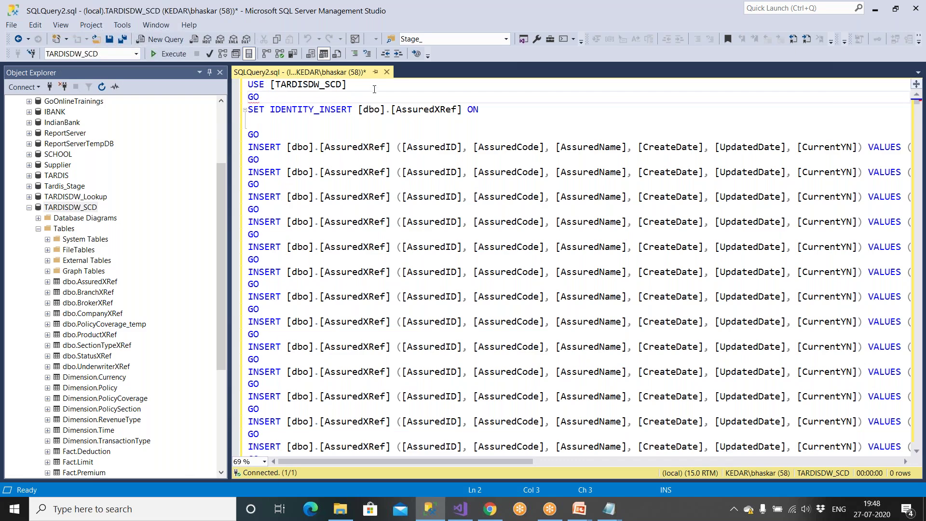
Execute the XRef data insert script on TARDISDW_SCD and close its query without saving
{"action": "left_click", "coordinate": [166, 54]}
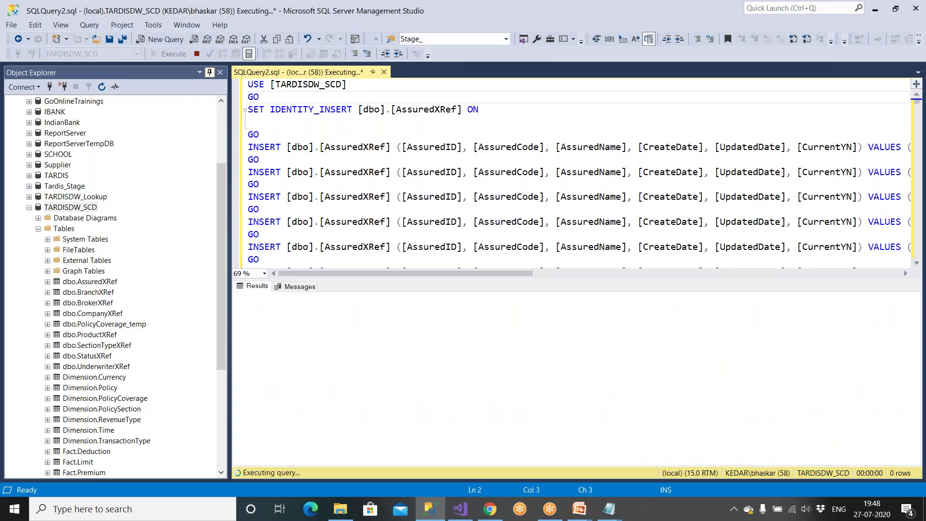
{"action": "left_click_drag", "start_coordinate": [270, 135], "coordinate": [452, 220]}
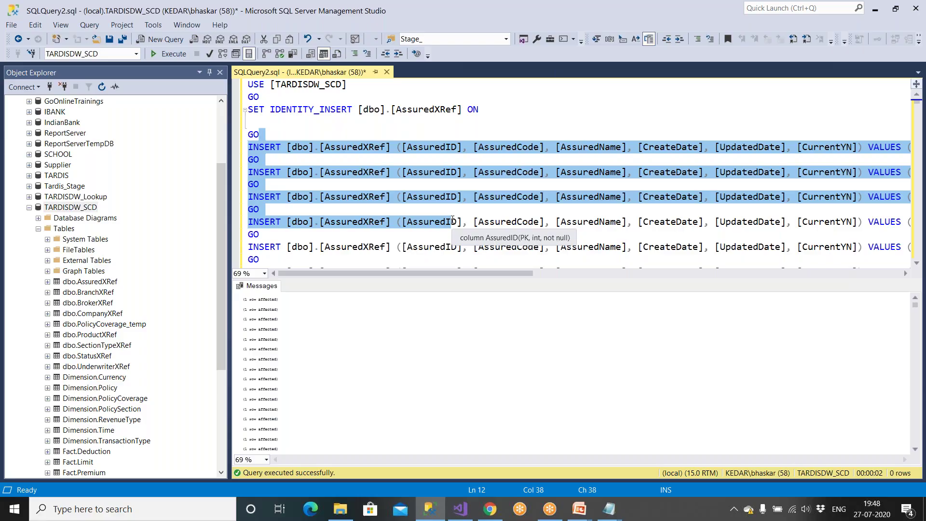
{"action": "left_click", "coordinate": [386, 72]}
{"action": "left_click", "coordinate": [502, 333]}
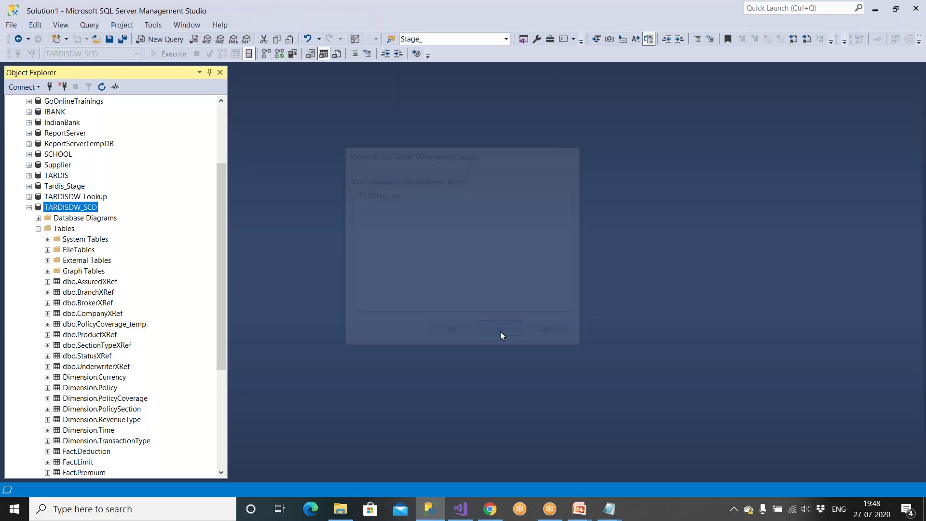
Copy the full contents of the NewTimeDimScripts - Dim_Date file from the DWH folder into a new SQL Server Management Studio query
{"action": "left_click", "coordinate": [340, 509]}
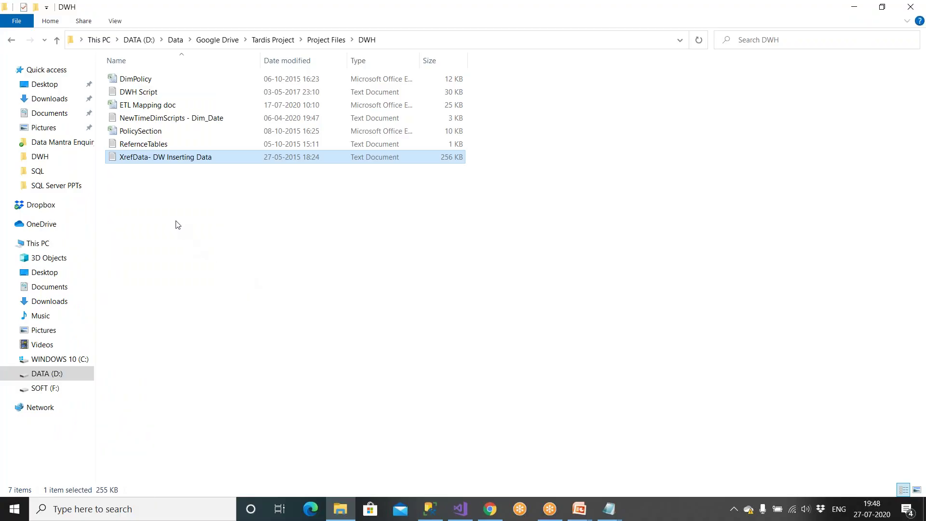
{"action": "double_click", "coordinate": [187, 121]}
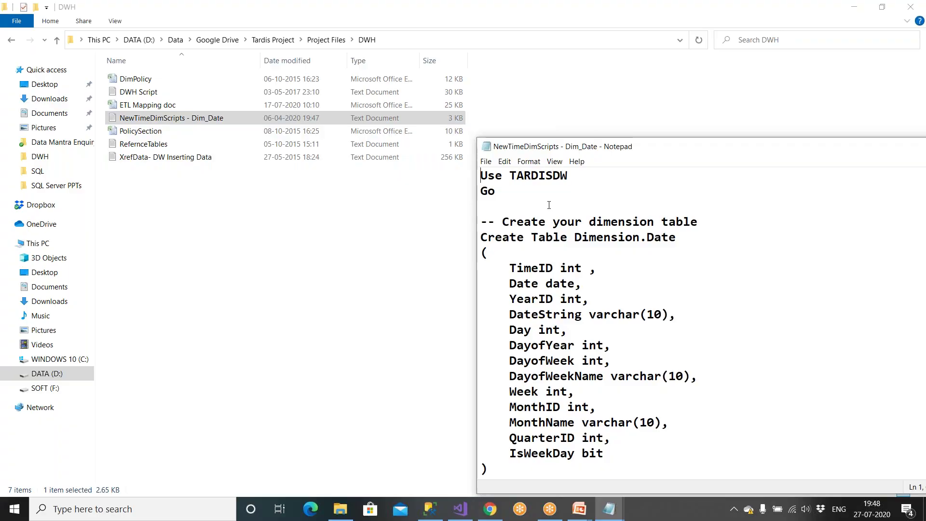
{"action": "key", "text": "ctrl+a"}
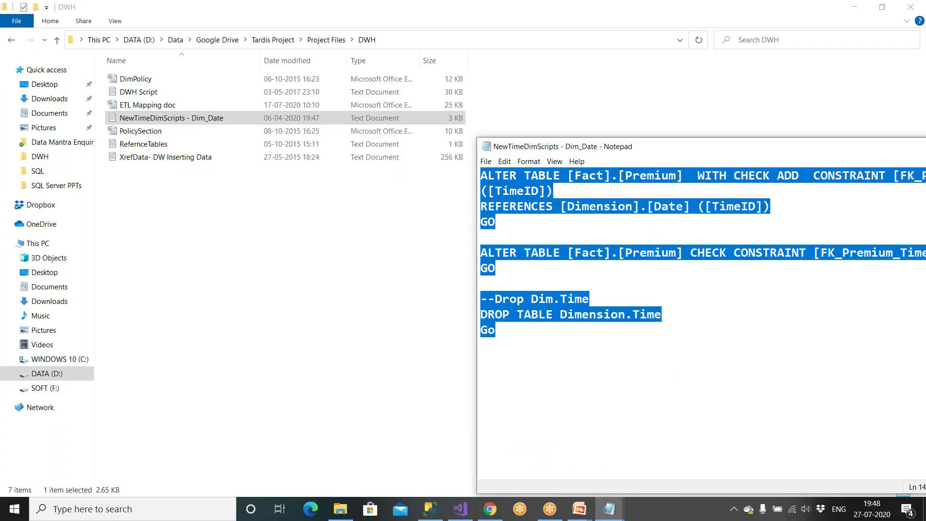
{"action": "left_click", "coordinate": [431, 509]}
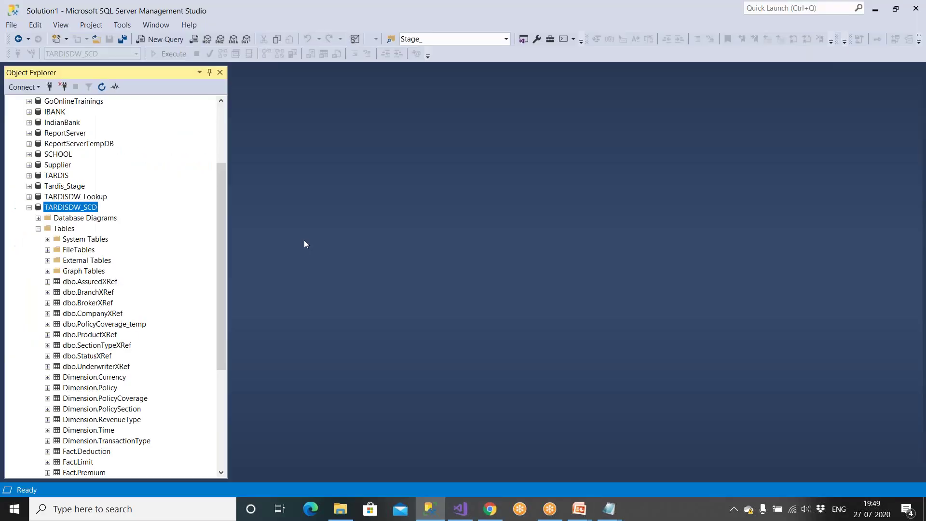
{"action": "left_click", "coordinate": [160, 39]}
{"action": "key", "text": "ctrl+v"}
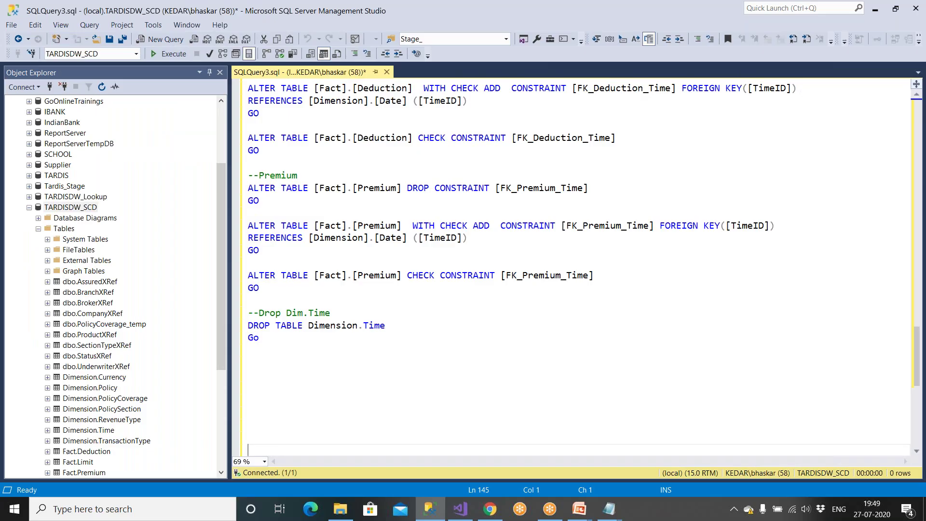
Point the Dimension.Date script's Use statement at [TARDISDW_SCD] instead of the original database
{"action": "scroll", "coordinate": [579, 266], "scroll_direction": "up", "scroll_amount": 20}
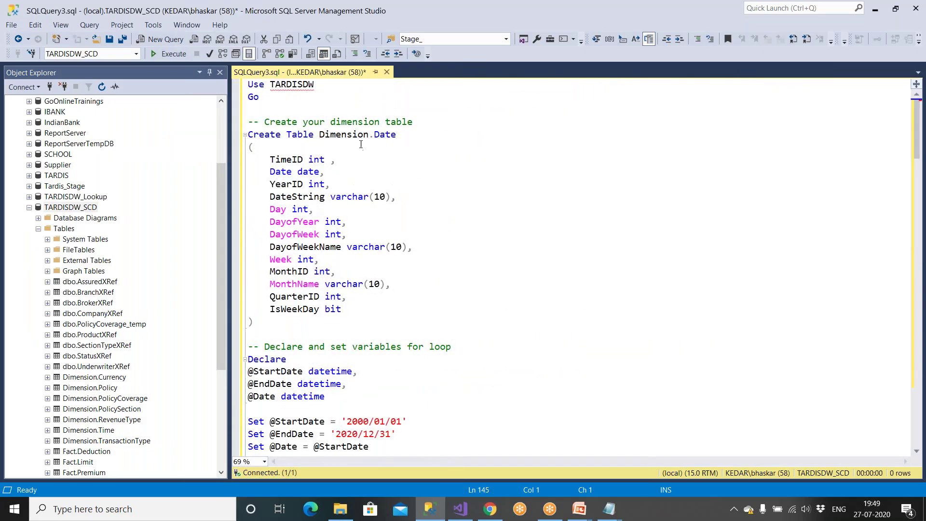
{"action": "left_click_drag", "start_coordinate": [363, 135], "coordinate": [396, 135]}
{"action": "left_click_drag", "start_coordinate": [277, 86], "coordinate": [325, 86]}
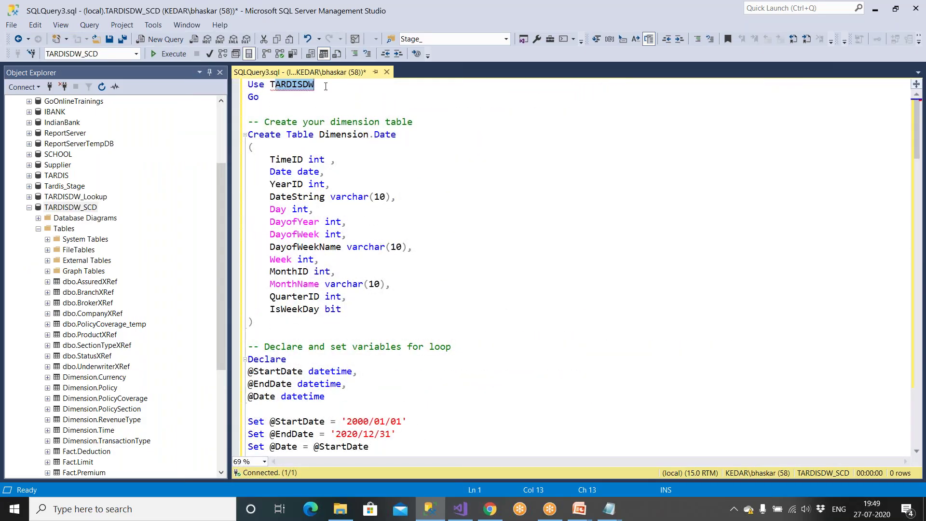
{"action": "key", "text": "BackSpace"}
{"action": "left_click_drag", "start_coordinate": [86, 207], "coordinate": [273, 105]}
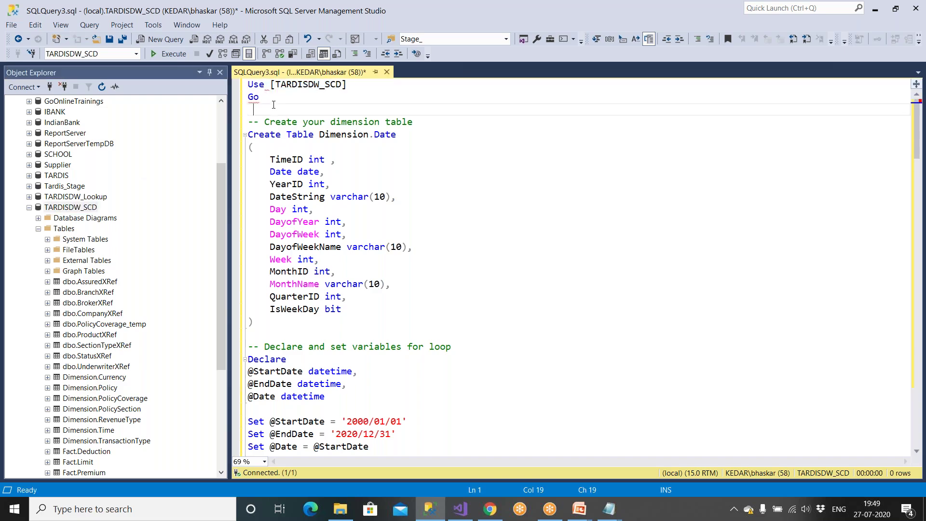
Execute the Dimension.Date script and close its query without saving
{"action": "left_click", "coordinate": [176, 56]}
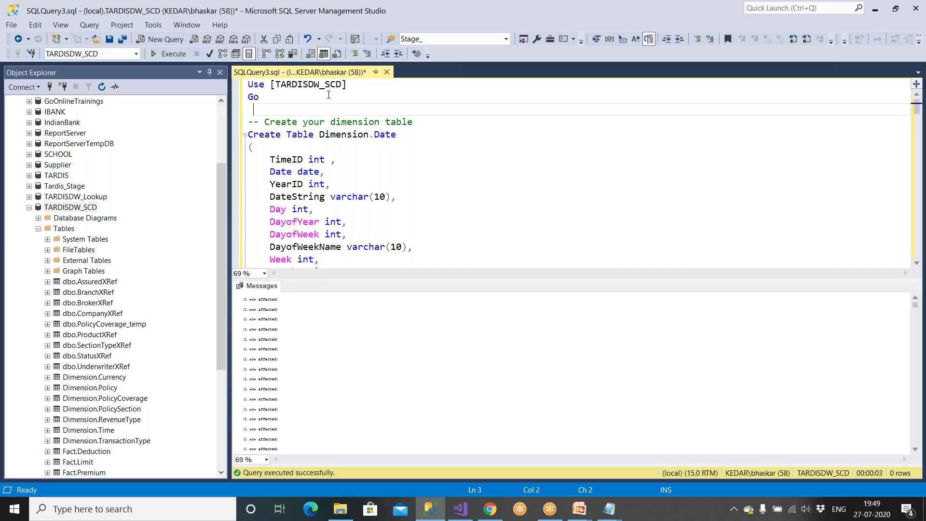
{"action": "left_click", "coordinate": [386, 72]}
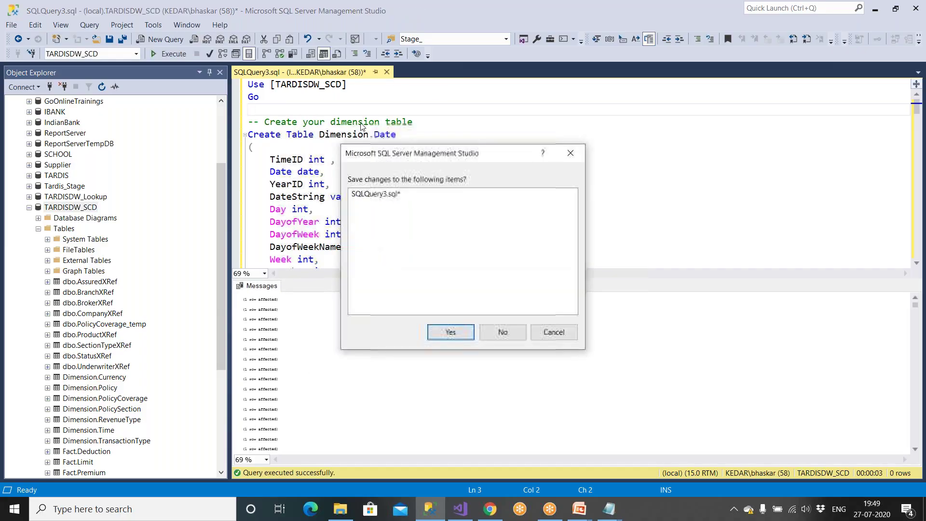
{"action": "left_click", "coordinate": [555, 332]}
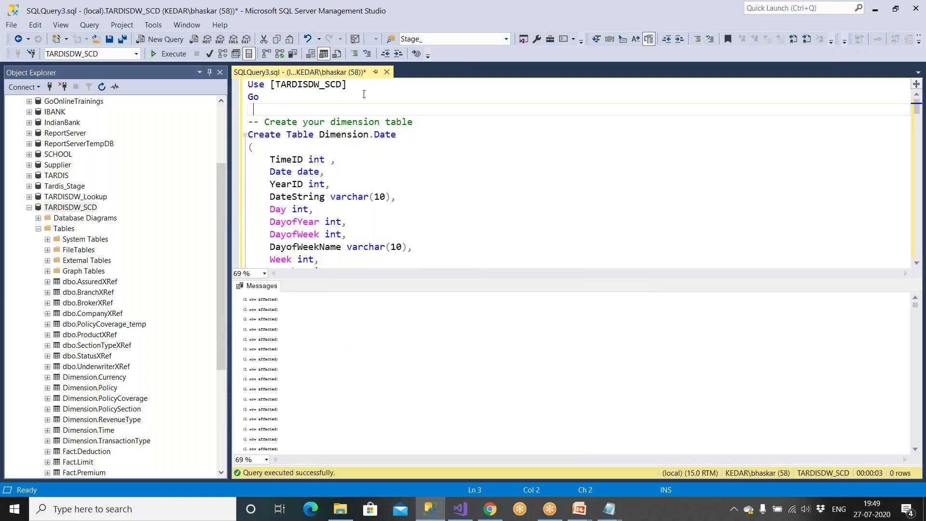
{"action": "left_click", "coordinate": [386, 72]}
{"action": "left_click", "coordinate": [502, 333]}
Start a new query with the statements use [TARDISDW_SCD] and go, followed by a blank line
{"action": "left_click", "coordinate": [165, 41]}
{"action": "type", "text": "use"}
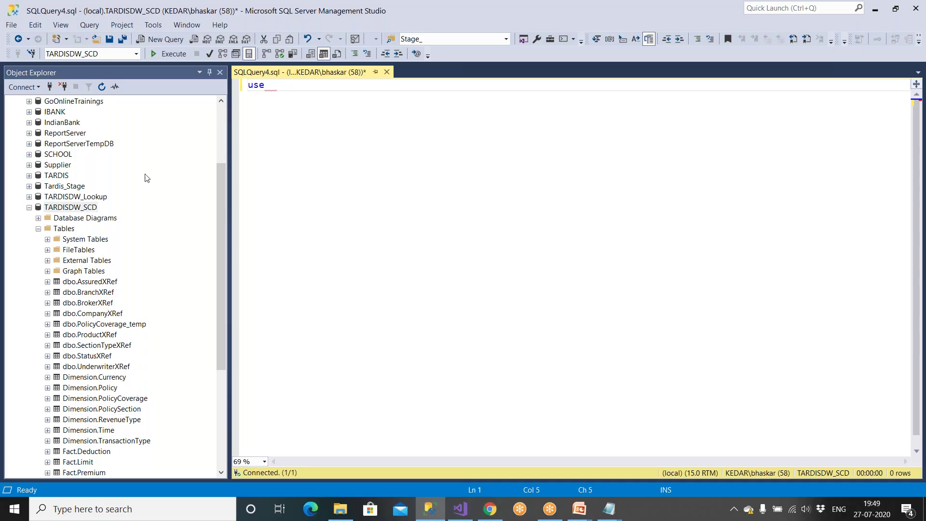
{"action": "left_click_drag", "start_coordinate": [85, 207], "coordinate": [376, 118]}
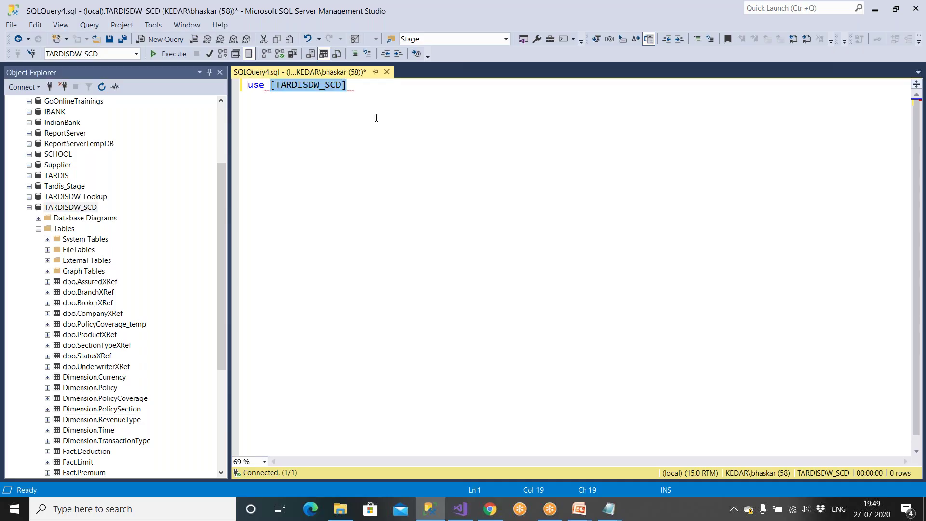
{"action": "left_click", "coordinate": [382, 90]}
{"action": "key", "text": "Return"}
{"action": "type", "text": "go"}
{"action": "key", "text": "Return"}
{"action": "key", "text": "Return"}
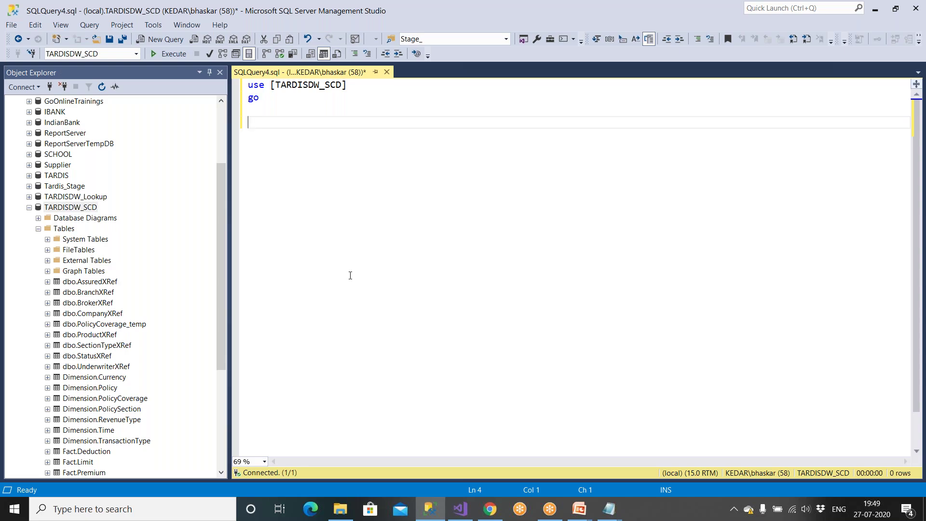
Close the Visual Studio window holding the SSIS_TardisDW_Lookup solution and launch Visual Studio afresh
{"action": "left_click", "coordinate": [461, 512]}
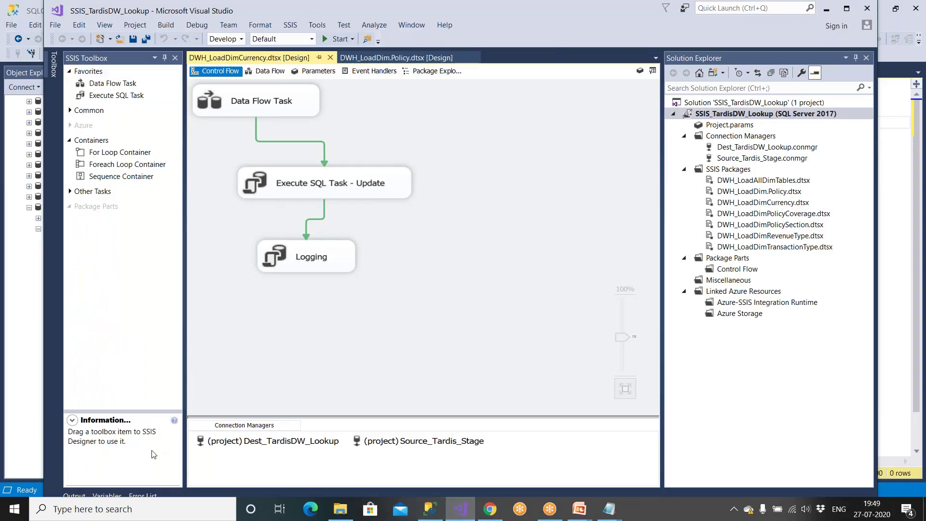
{"action": "left_click", "coordinate": [867, 8]}
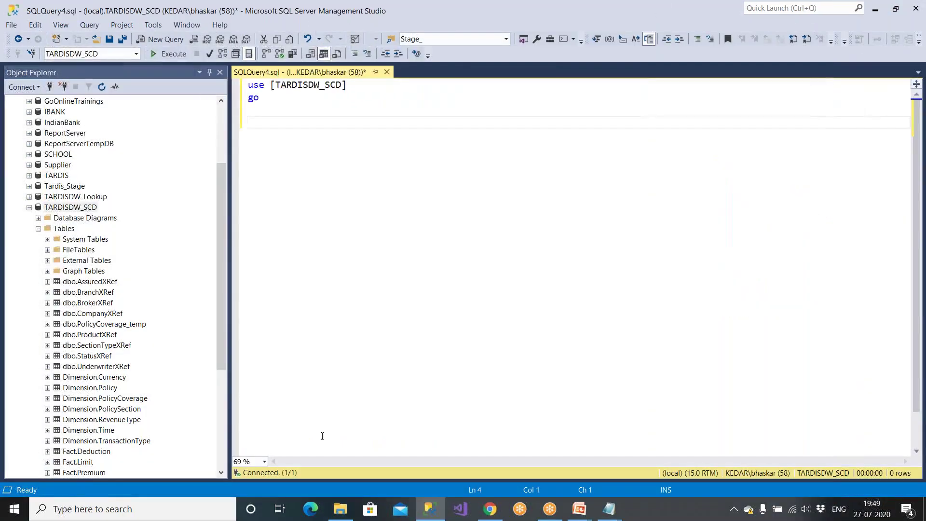
{"action": "left_click", "coordinate": [458, 509]}
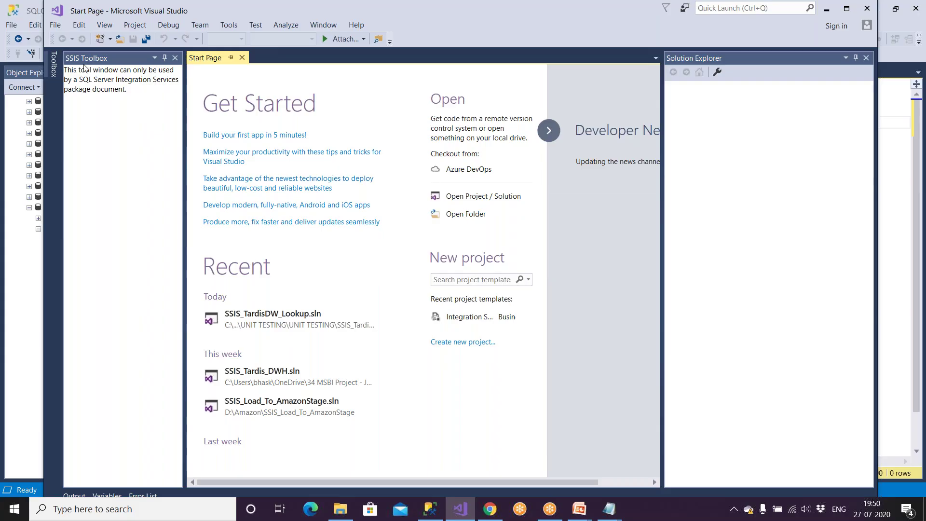
Start a new Integration Services Project and name it SSIS_TardisDW_SCD
{"action": "left_click", "coordinate": [56, 25]}
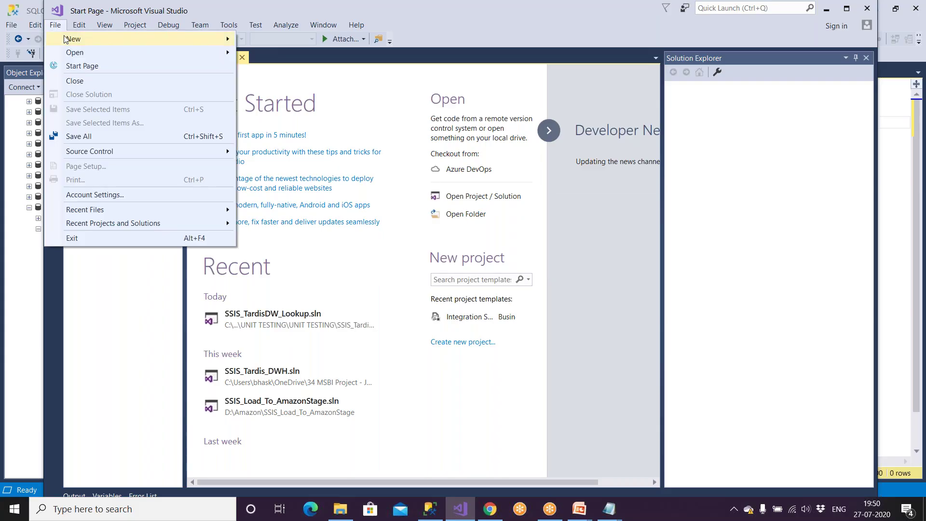
{"action": "mouse_move", "coordinate": [192, 38]}
{"action": "left_click", "coordinate": [268, 43]}
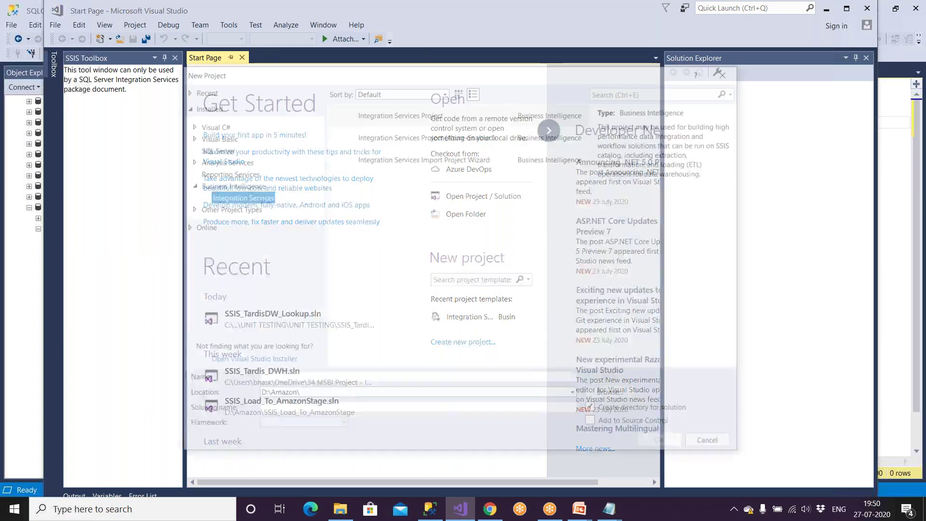
{"action": "left_click", "coordinate": [371, 116]}
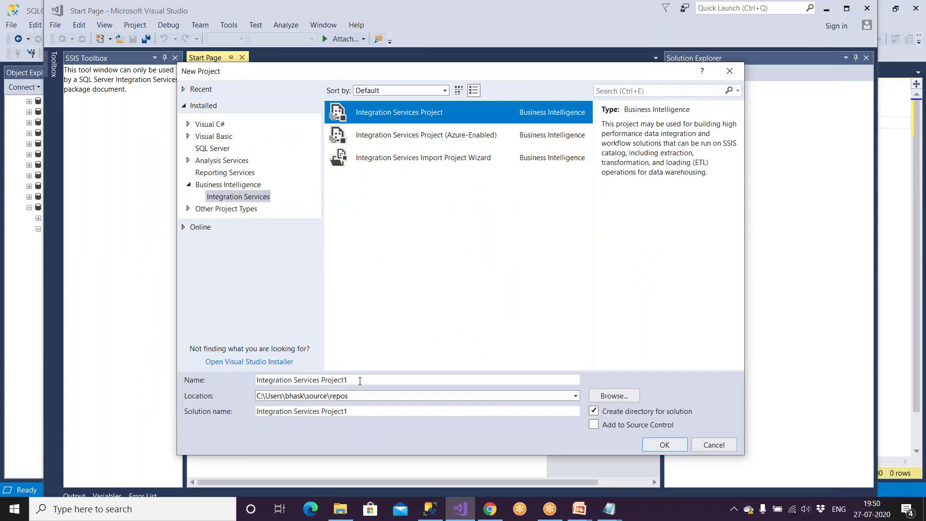
{"action": "left_click_drag", "start_coordinate": [360, 381], "coordinate": [224, 380]}
{"action": "type", "text": "SSIS"}
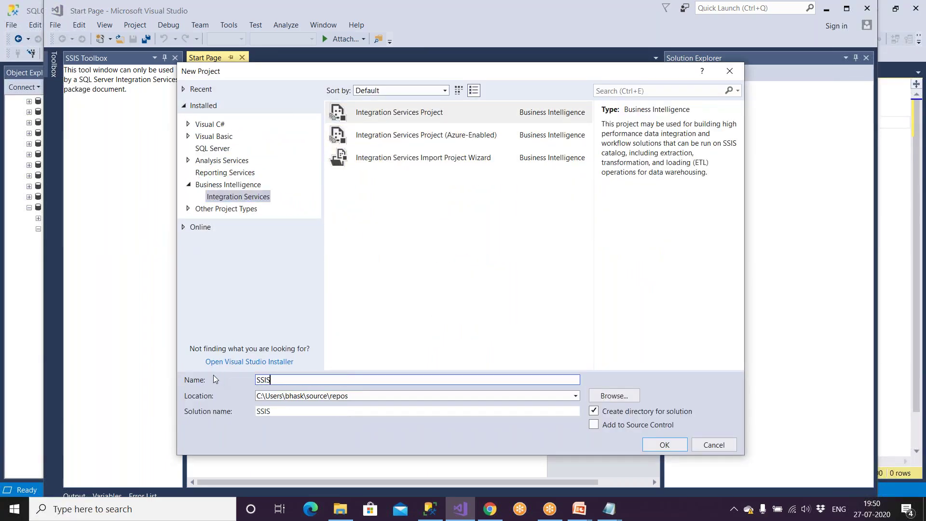
{"action": "type", "text": "_TardisDW_SCD"}
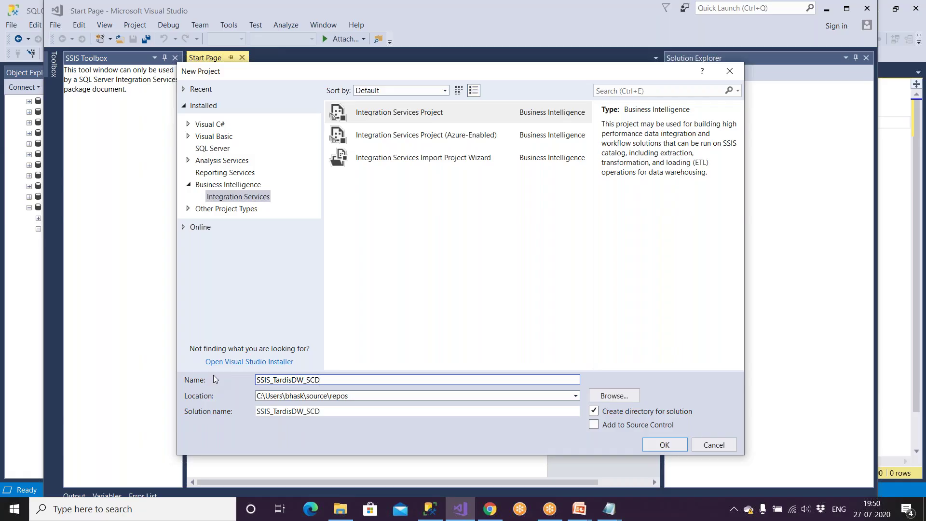
Set the project's location to the Tardis folder on drive C: and create the project
{"action": "left_click", "coordinate": [628, 396]}
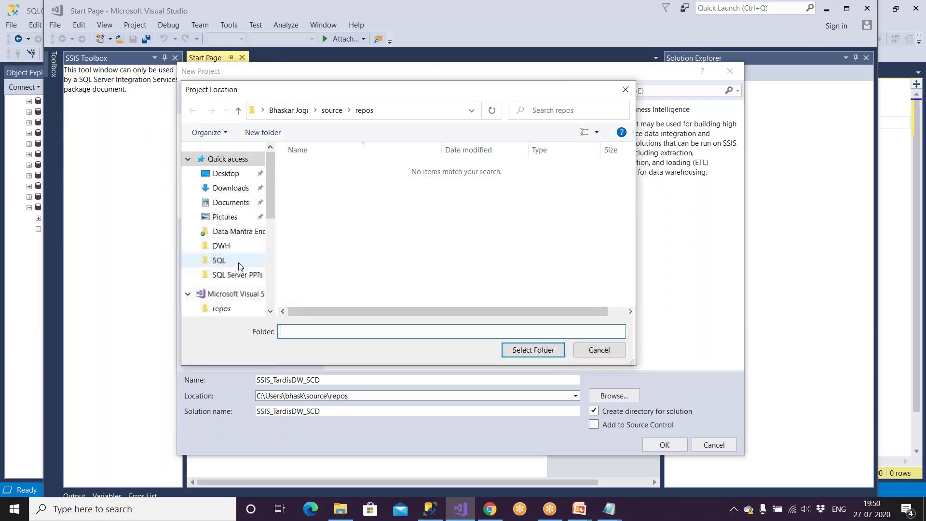
{"action": "left_click_drag", "start_coordinate": [276, 221], "coordinate": [272, 300]}
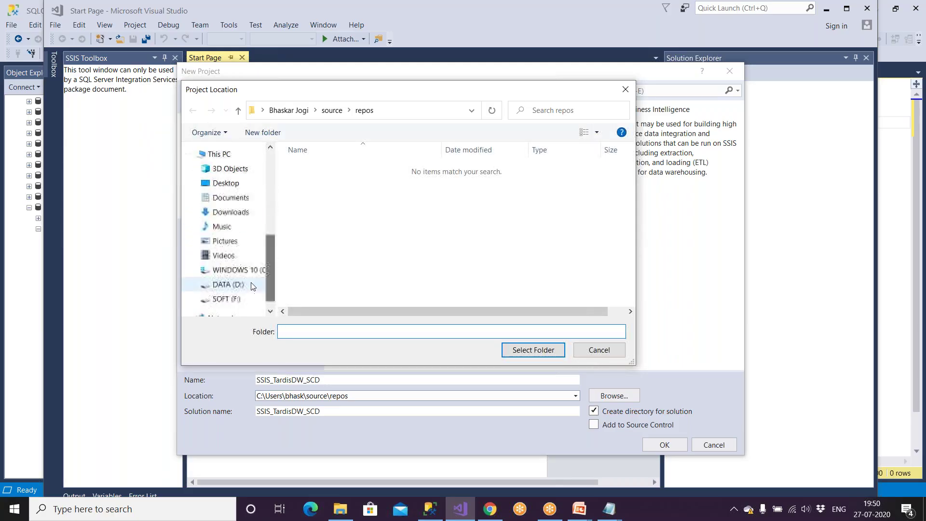
{"action": "left_click", "coordinate": [236, 270]}
{"action": "double_click", "coordinate": [310, 234]}
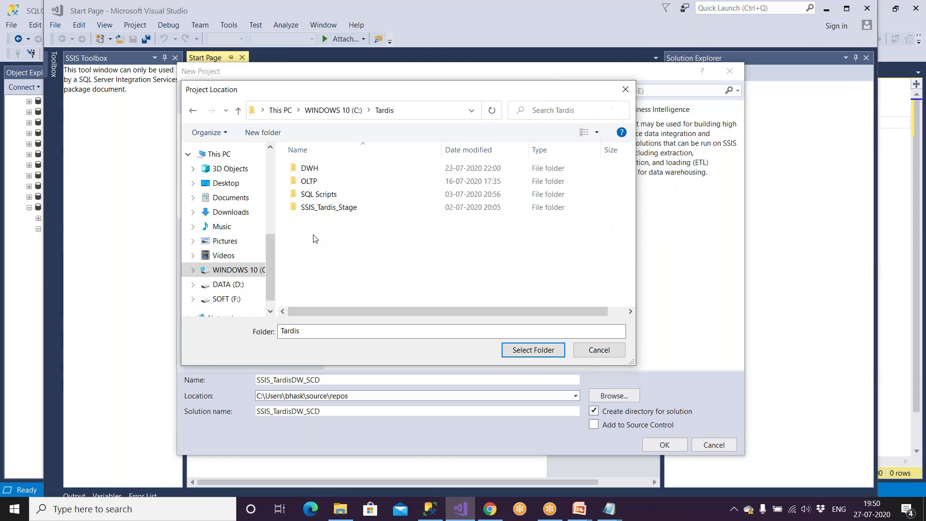
{"action": "left_click", "coordinate": [303, 384]}
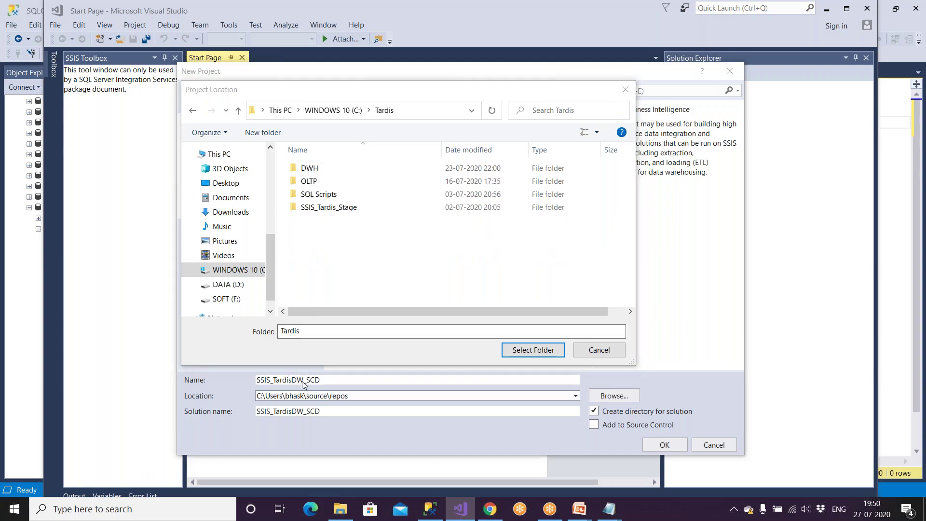
{"action": "left_click", "coordinate": [530, 352]}
{"action": "left_click", "coordinate": [675, 447]}
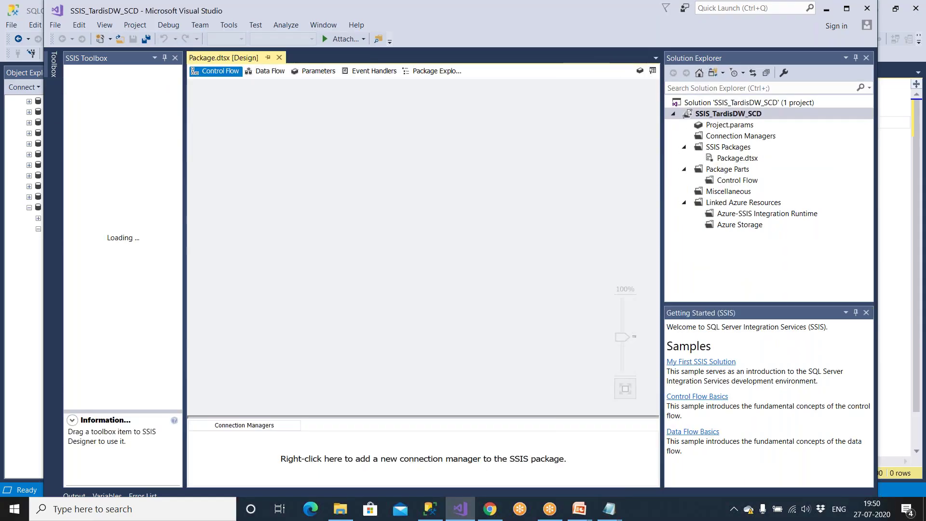
{"action": "left_click", "coordinate": [712, 151]}
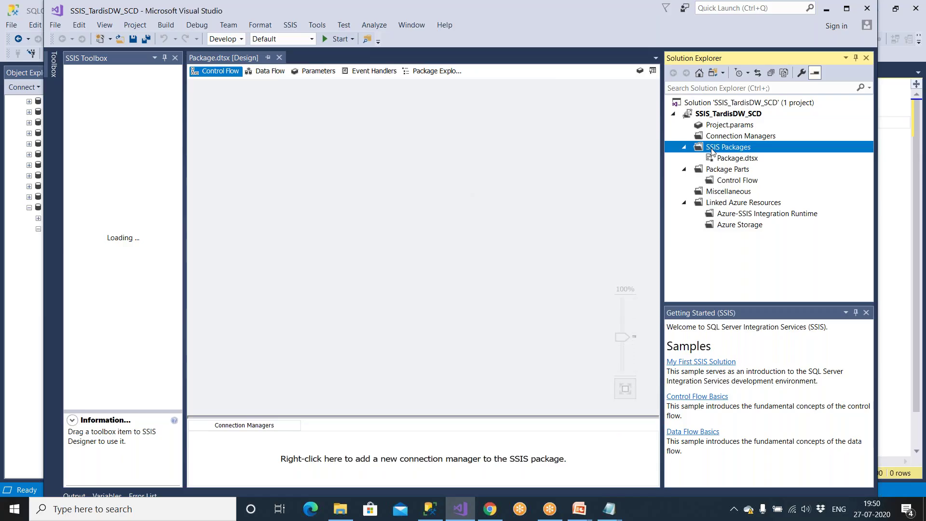
{"action": "right_click", "coordinate": [712, 150]}
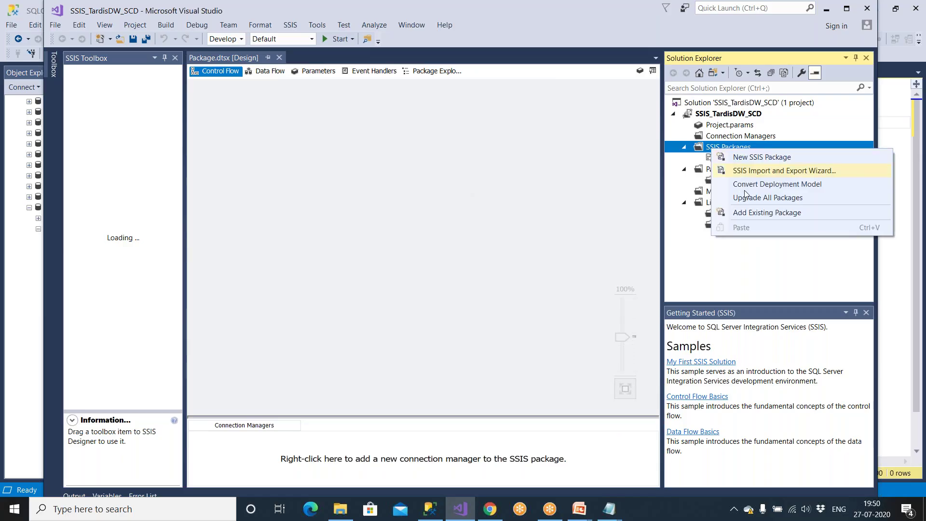
{"action": "left_click", "coordinate": [749, 213]}
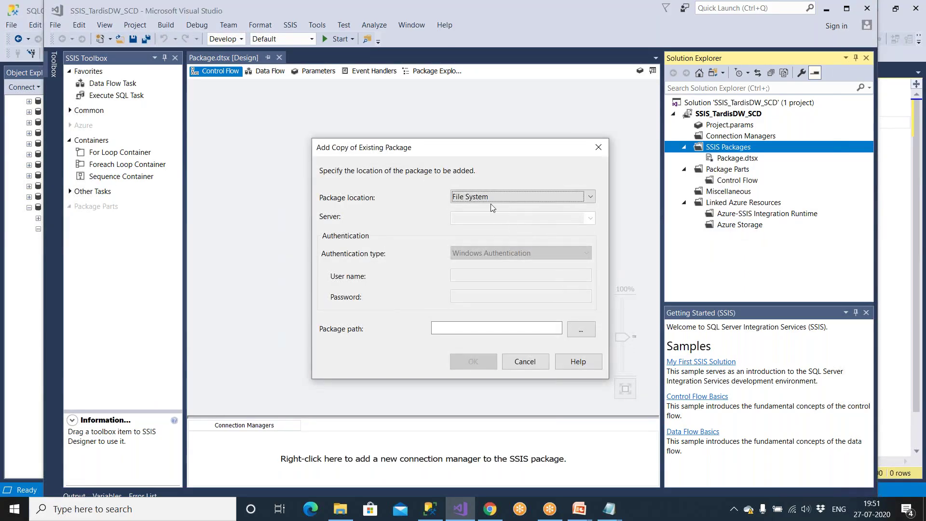
{"action": "left_click", "coordinate": [583, 332]}
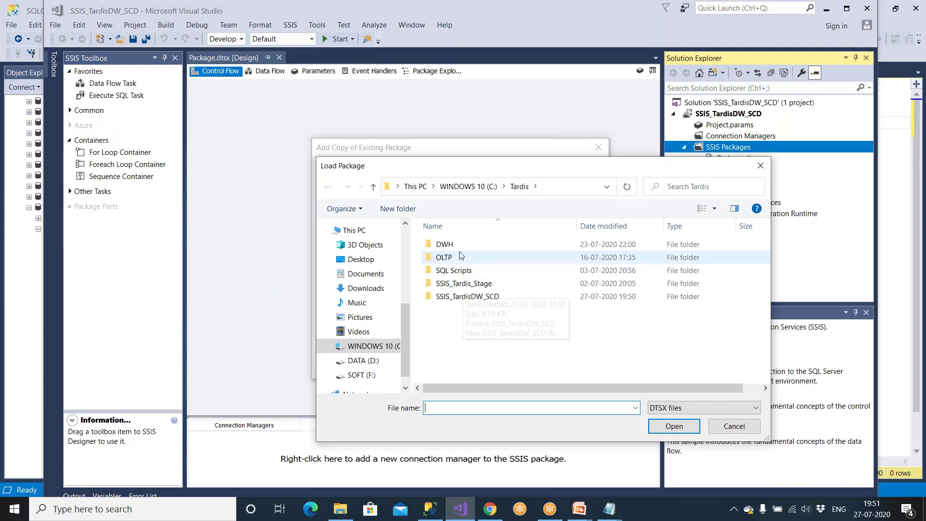
{"action": "double_click", "coordinate": [463, 272]}
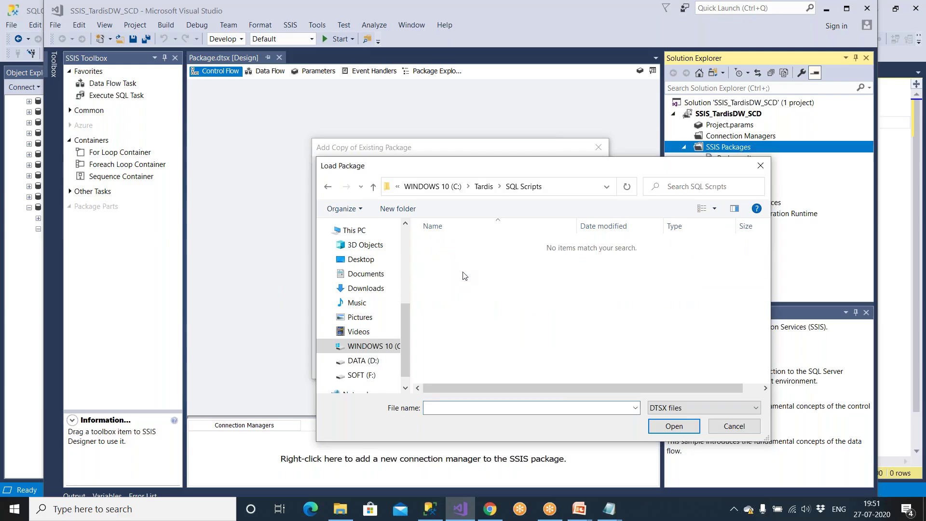
{"action": "left_click", "coordinate": [374, 187]}
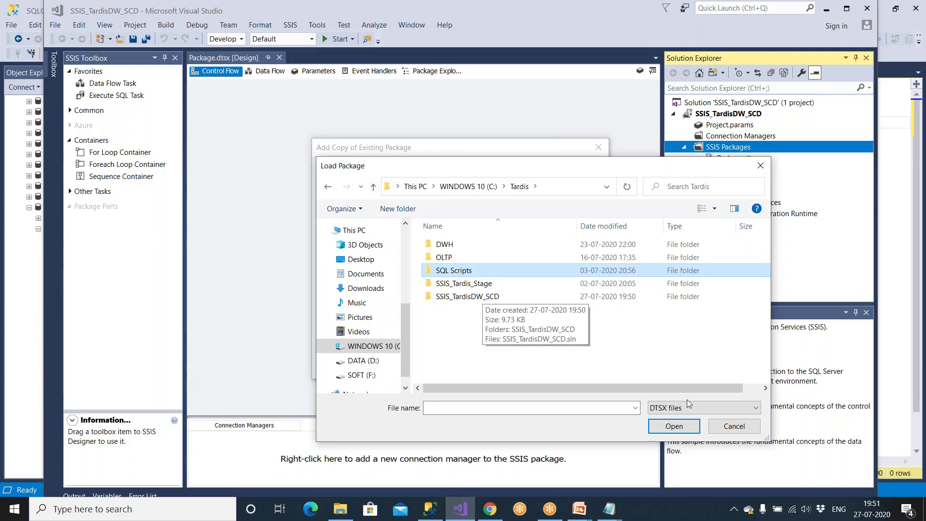
{"action": "left_click", "coordinate": [734, 426]}
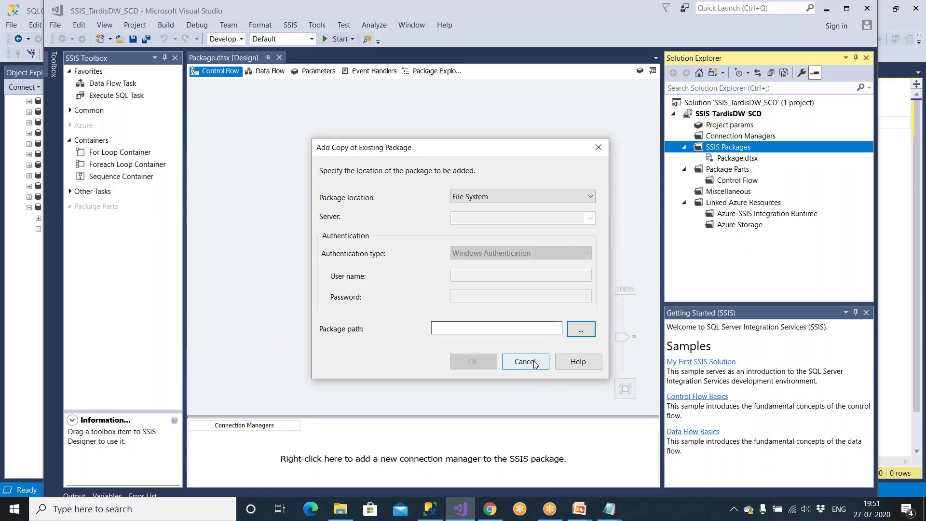
{"action": "left_click", "coordinate": [534, 363]}
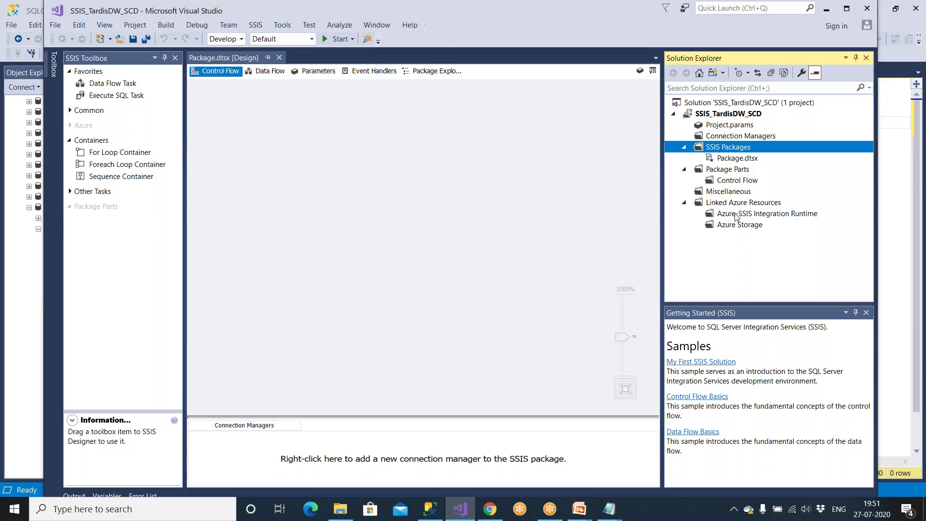
{"action": "left_click", "coordinate": [732, 162]}
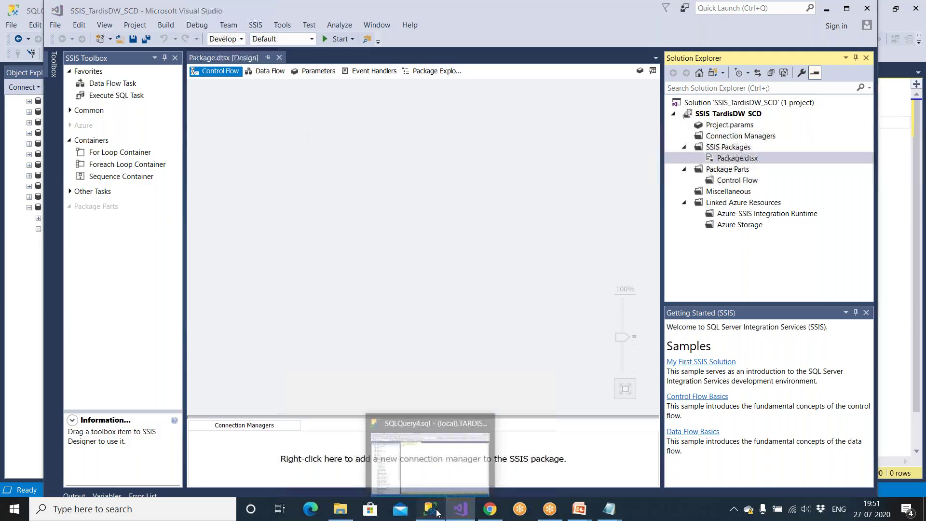
{"action": "left_click", "coordinate": [430, 509]}
Switch to File Explorer and copy the path of the innermost SSIS_TardisDW_Lookup folder under UNIT TESTING in Downloads
{"action": "left_click", "coordinate": [342, 509]}
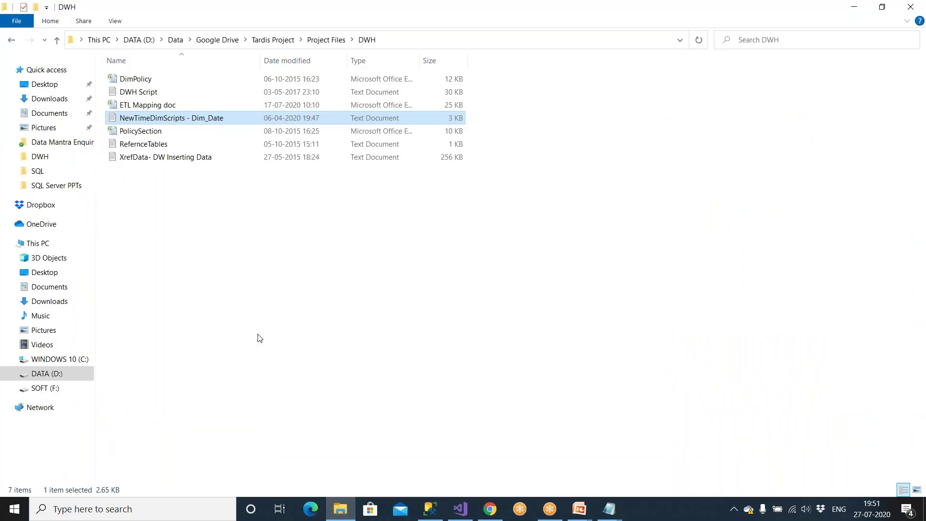
{"action": "left_click", "coordinate": [50, 100]}
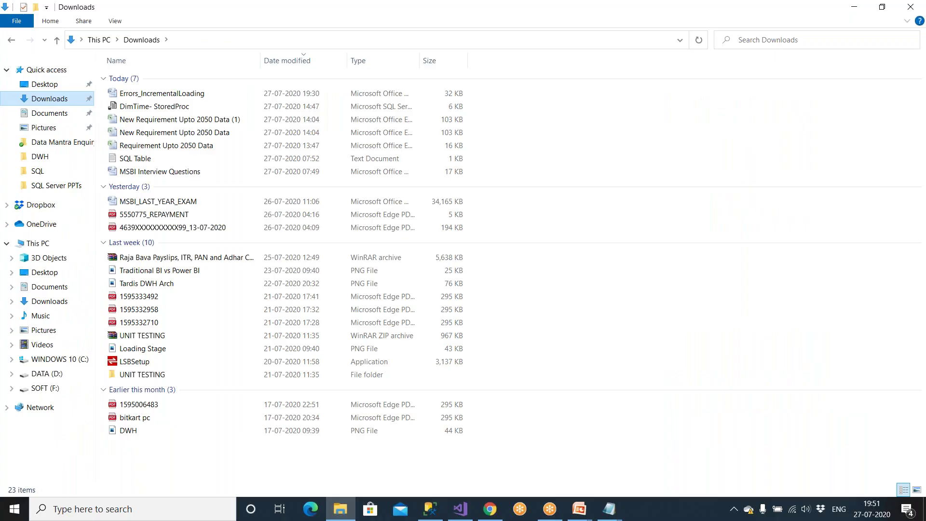
{"action": "double_click", "coordinate": [160, 376]}
{"action": "double_click", "coordinate": [153, 84]}
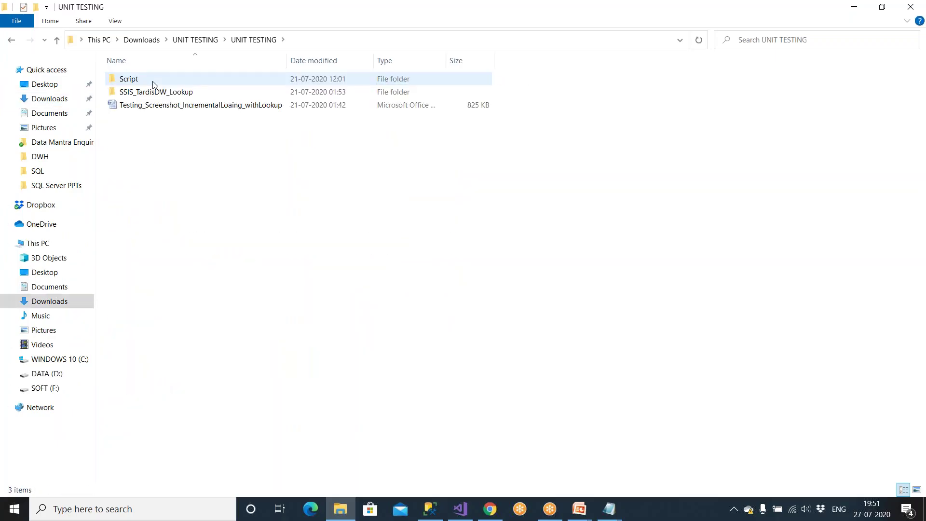
{"action": "double_click", "coordinate": [160, 92]}
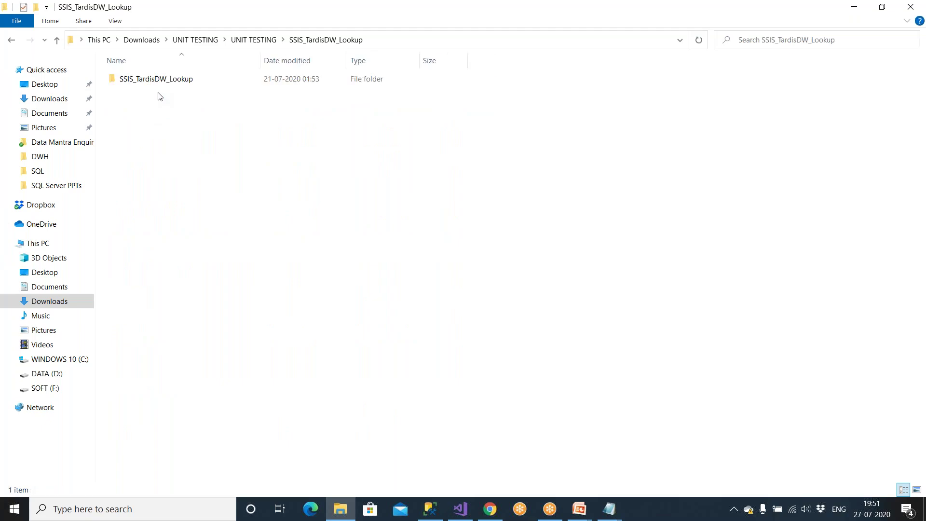
{"action": "double_click", "coordinate": [160, 82]}
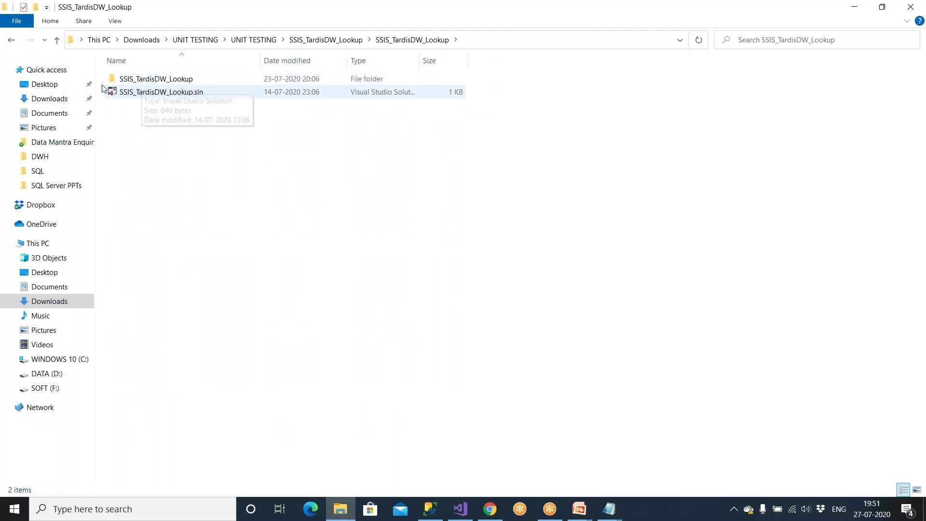
{"action": "double_click", "coordinate": [167, 79]}
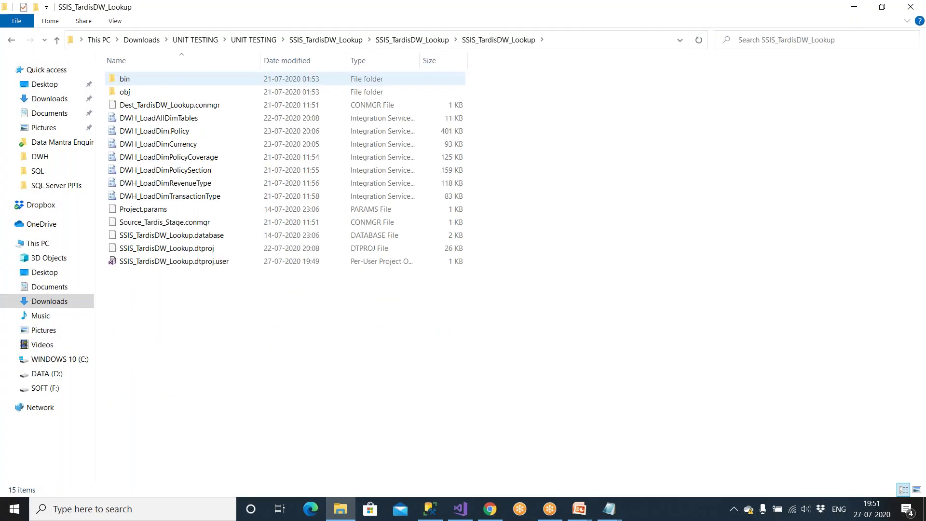
{"action": "left_click", "coordinate": [558, 40]}
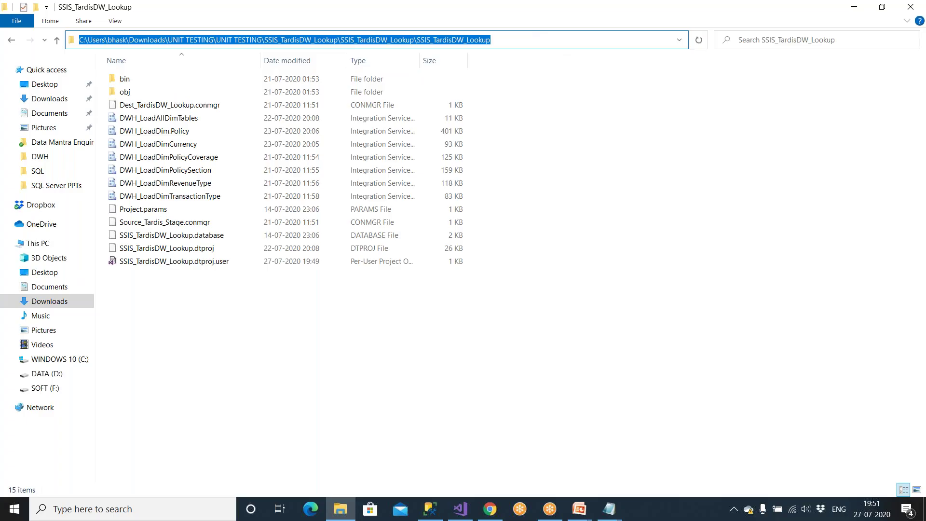
{"action": "left_click", "coordinate": [490, 509]}
Switch to Visual Studio and begin adding a copy of an existing package from the File System to the project's SSIS Packages
{"action": "left_click", "coordinate": [465, 515]}
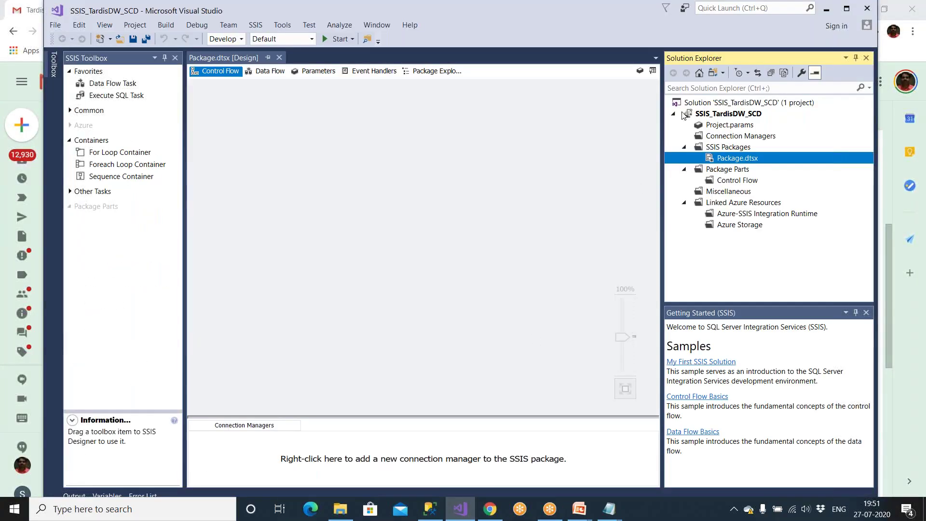
{"action": "left_click", "coordinate": [724, 148]}
{"action": "right_click", "coordinate": [724, 149]}
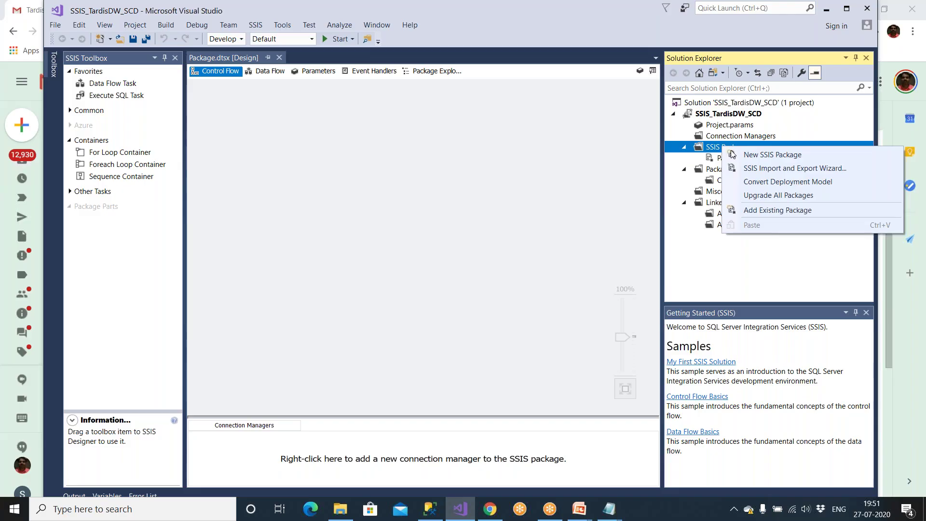
{"action": "left_click", "coordinate": [758, 213]}
{"action": "left_click", "coordinate": [477, 197]}
{"action": "left_click", "coordinate": [477, 198]}
{"action": "left_click", "coordinate": [581, 329]}
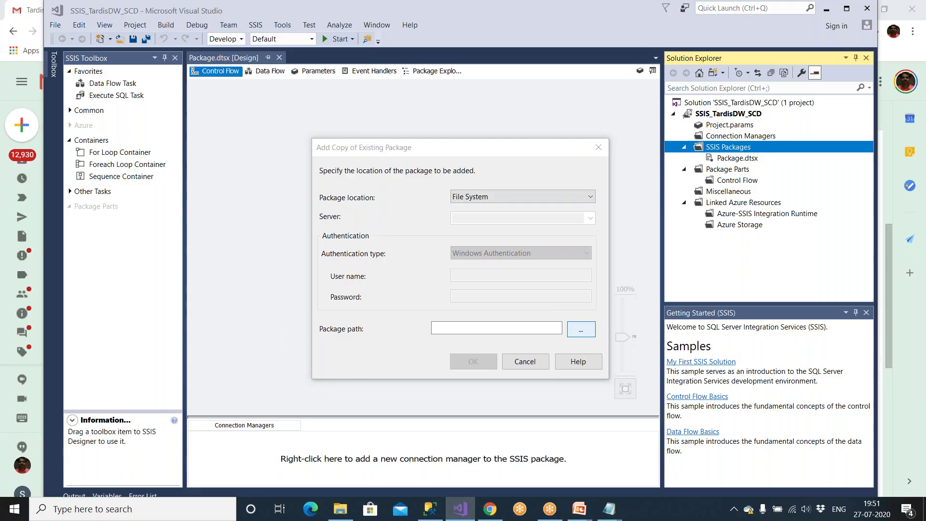
Go to the copied SSIS_TardisDW_Lookup folder path, choose DWH_LoadDim.Policy and add it to the project
{"action": "left_click", "coordinate": [554, 191]}
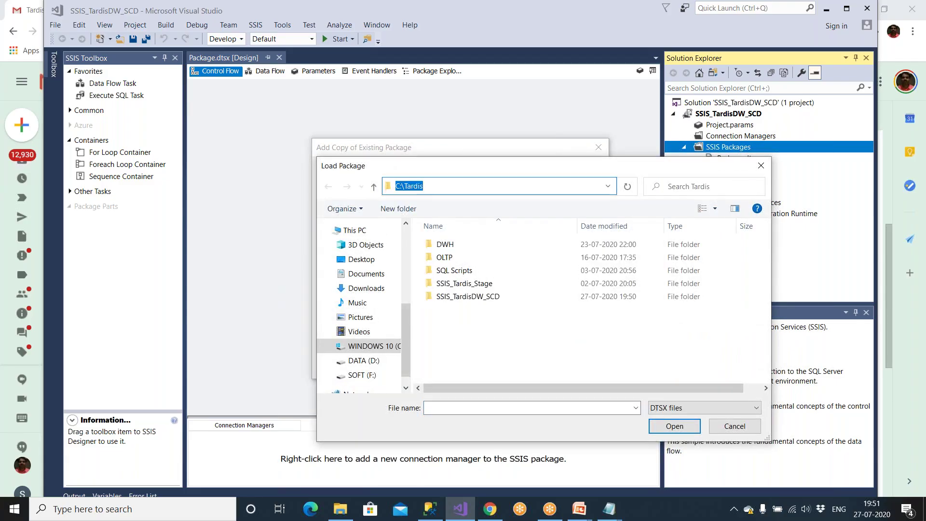
{"action": "key", "text": "ctrl+v"}
{"action": "key", "text": "Return"}
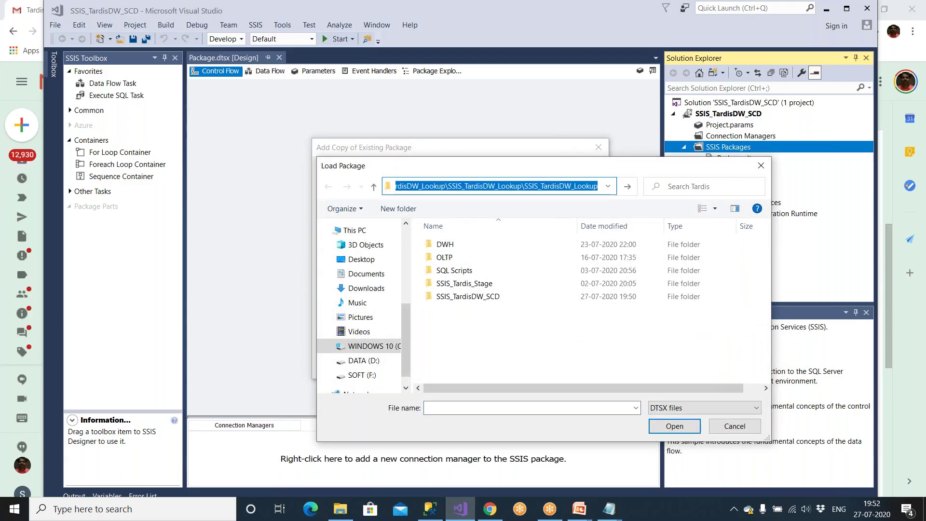
{"action": "left_click", "coordinate": [470, 285]}
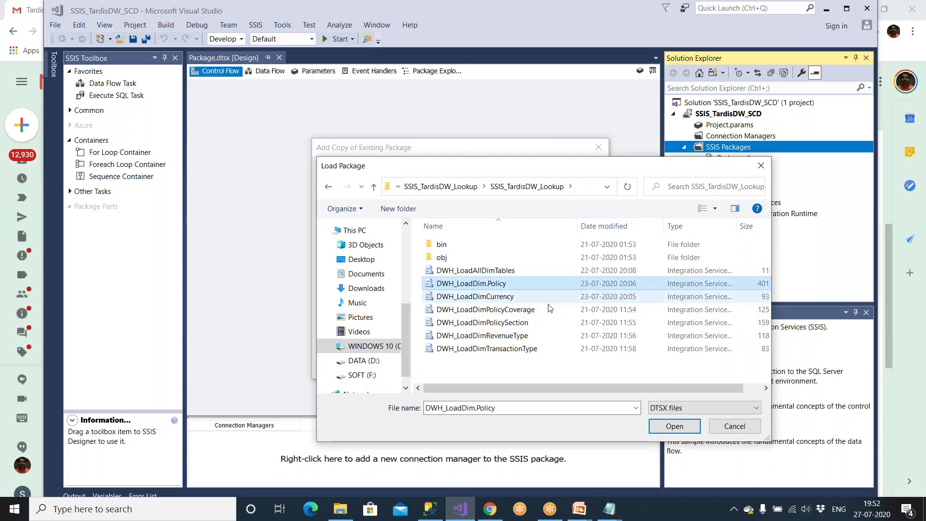
{"action": "left_click", "coordinate": [674, 427]}
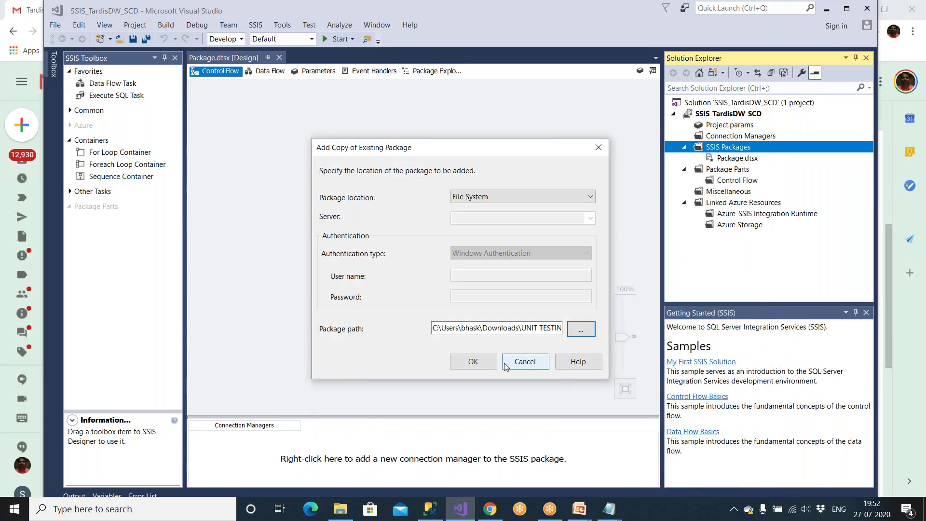
{"action": "left_click", "coordinate": [474, 361]}
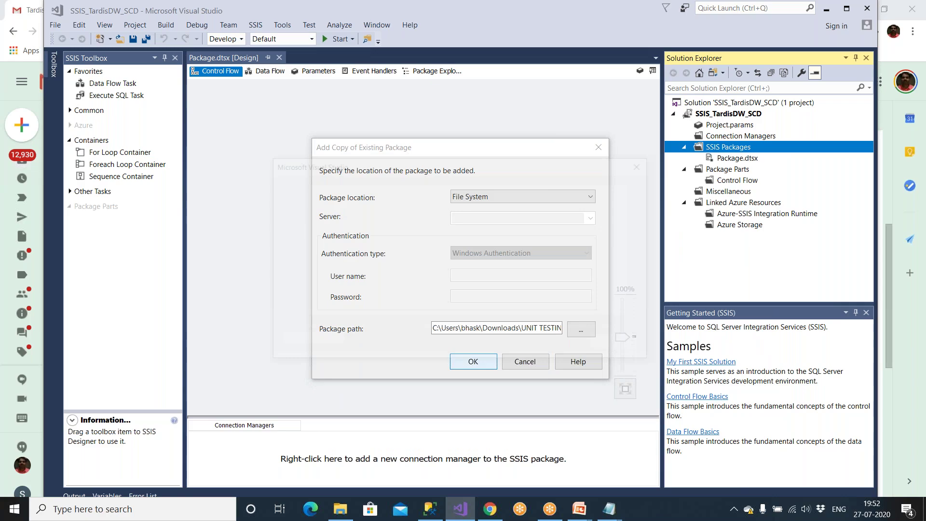
{"action": "left_click", "coordinate": [609, 346]}
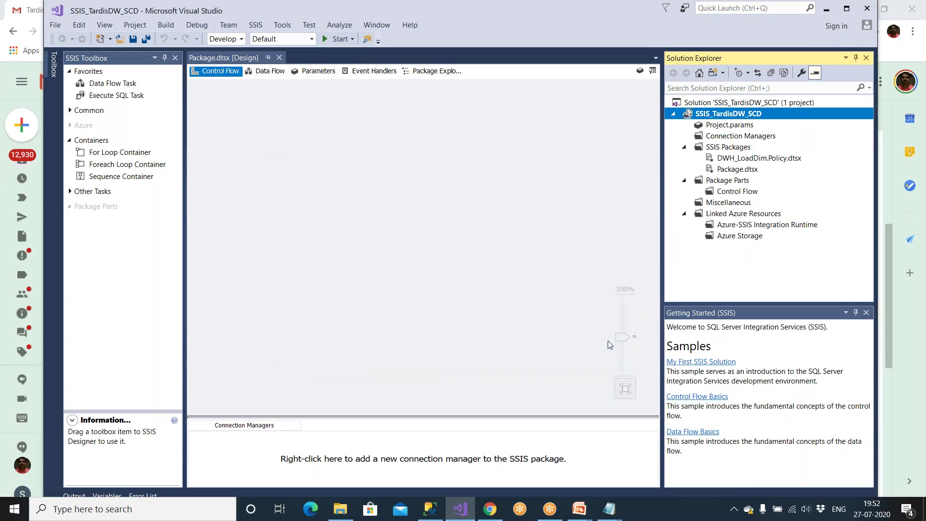
Open the DWH_LoadDim.Policy.dtsx package in the designer and dismiss the error message
{"action": "left_click", "coordinate": [740, 160]}
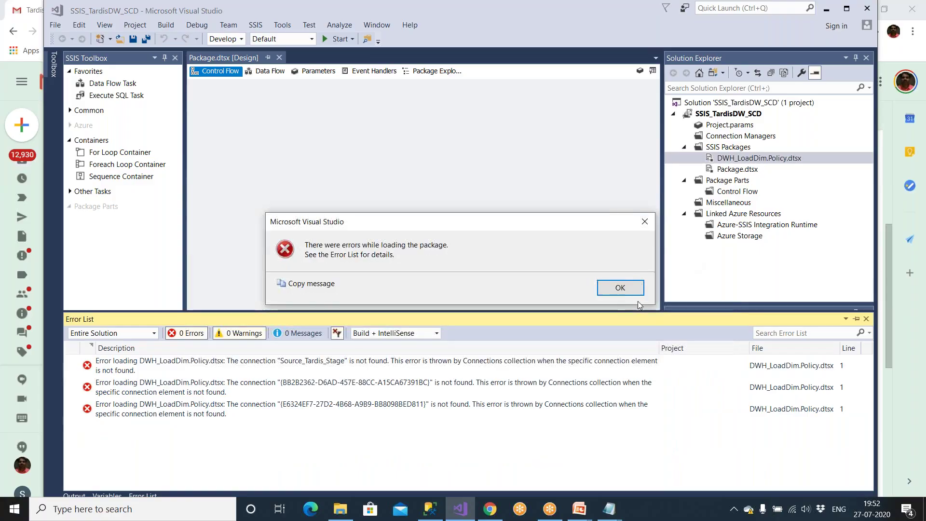
{"action": "key", "text": "Return"}
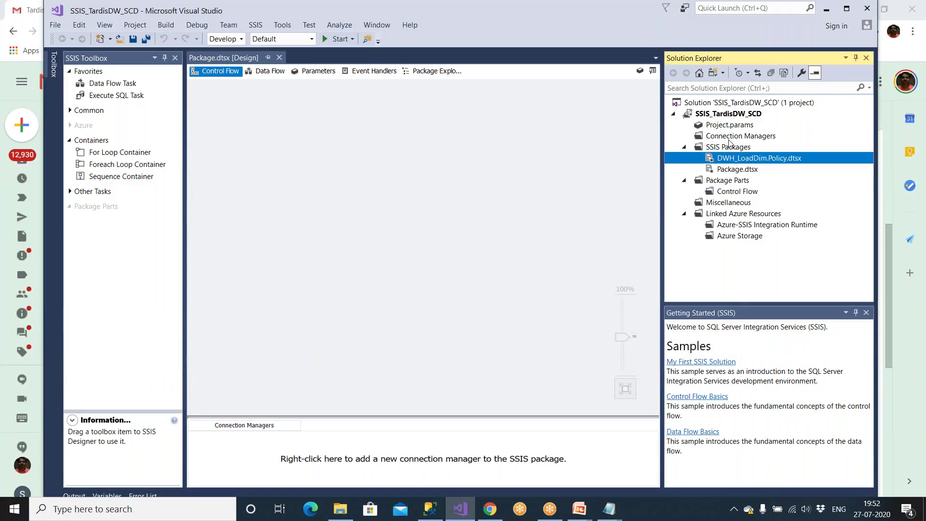
{"action": "right_click", "coordinate": [731, 137]}
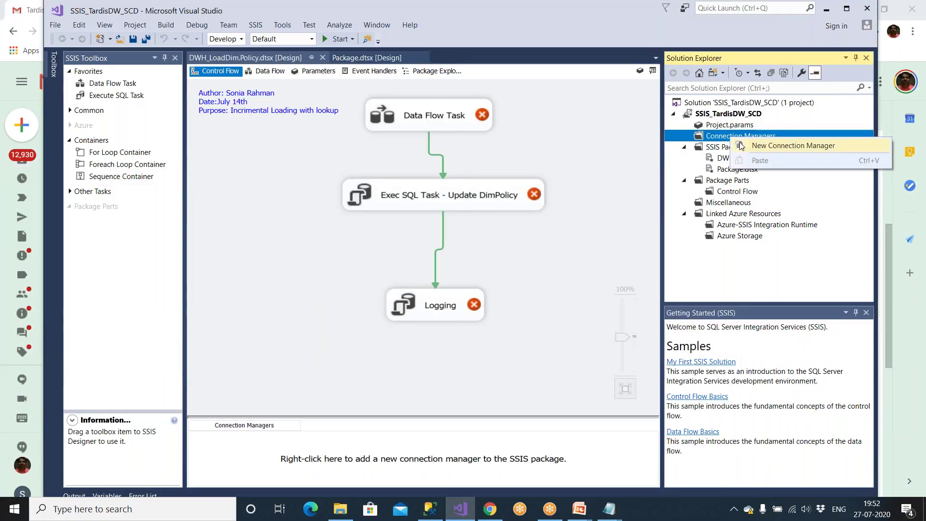
{"action": "left_click", "coordinate": [741, 145]}
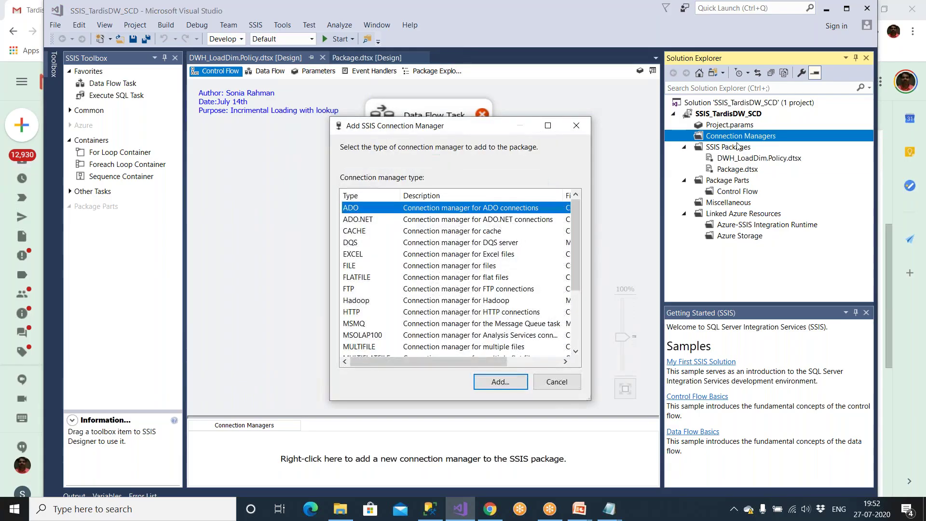
{"action": "left_click", "coordinate": [556, 382]}
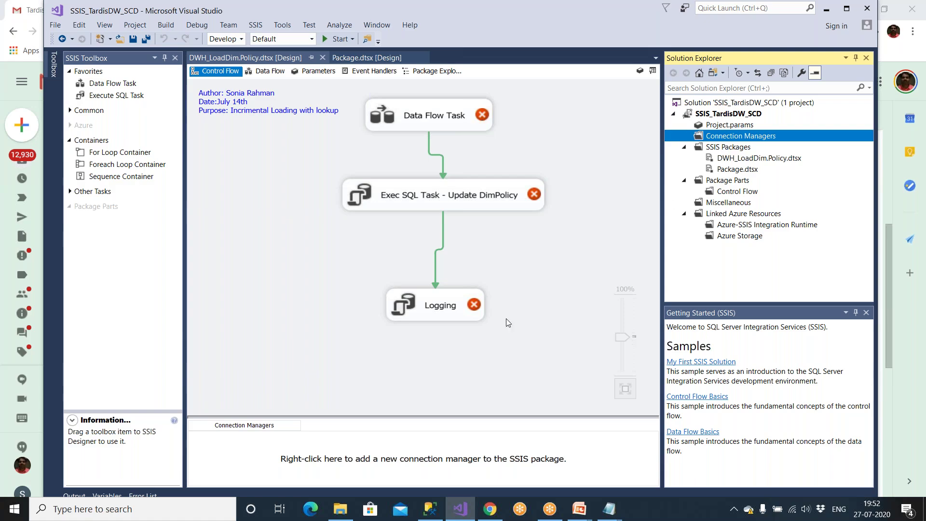
Add an OLE DB connection to the DWH_LoadDim.Policy package with server name "." and database Amazon_Stage
{"action": "left_click", "coordinate": [397, 451]}
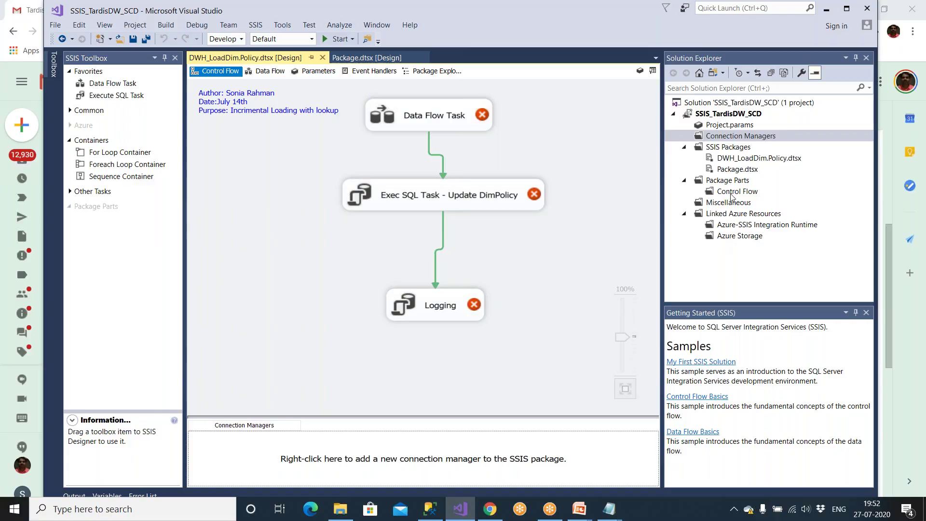
{"action": "double_click", "coordinate": [735, 160]}
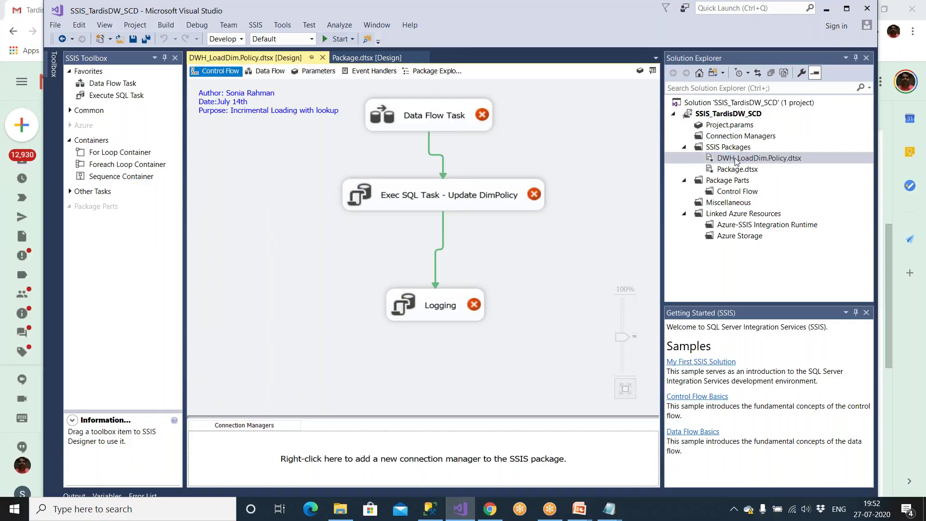
{"action": "right_click", "coordinate": [353, 450]}
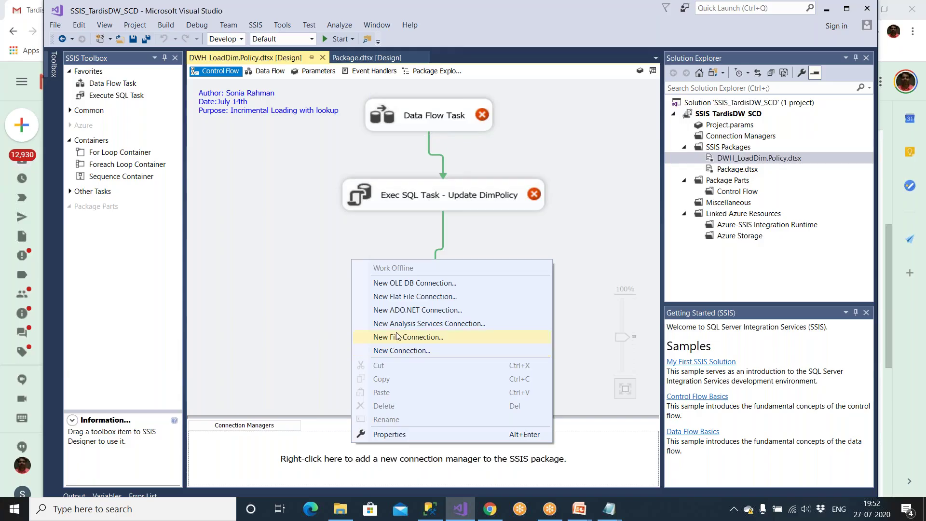
{"action": "left_click", "coordinate": [407, 285]}
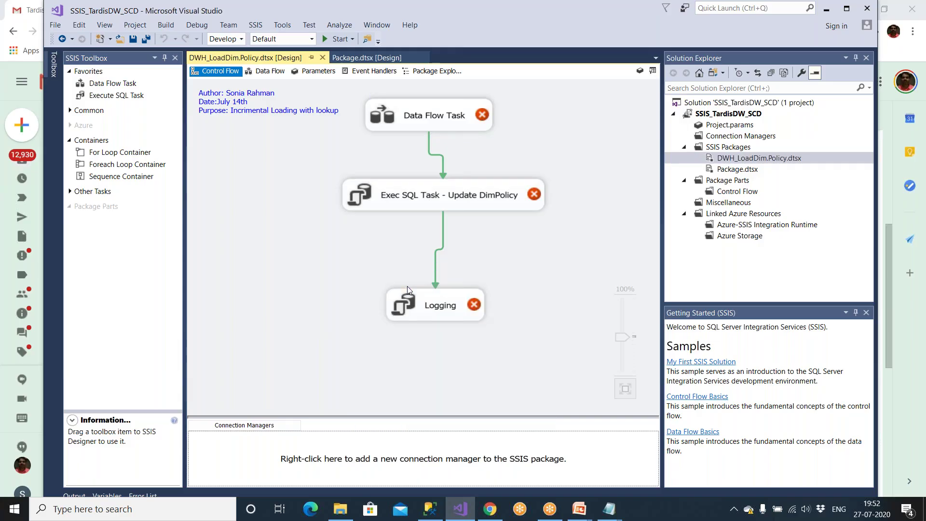
{"action": "left_click", "coordinate": [571, 368]}
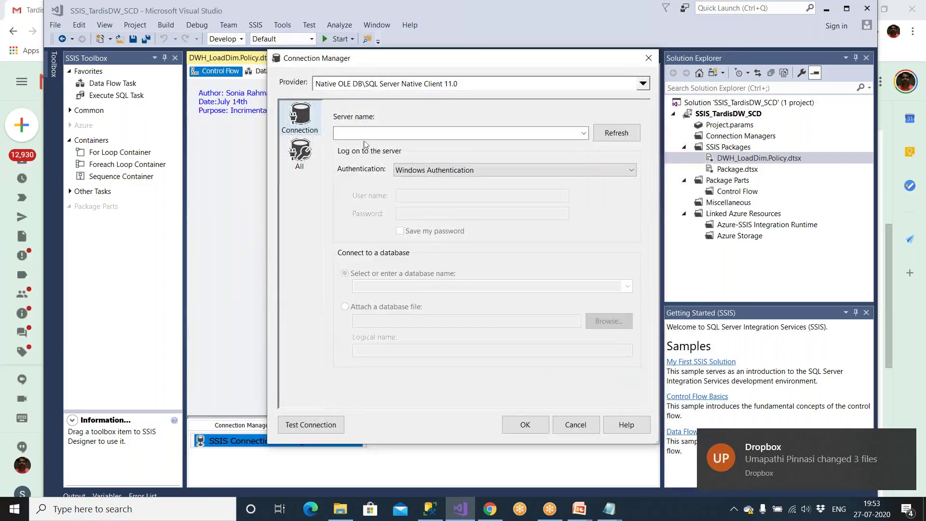
{"action": "type", "text": "."}
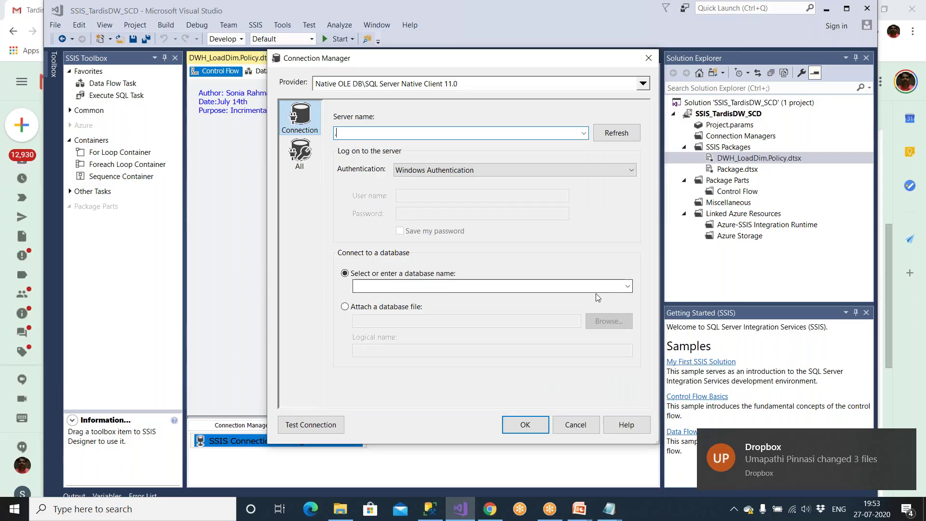
{"action": "left_click", "coordinate": [627, 286]}
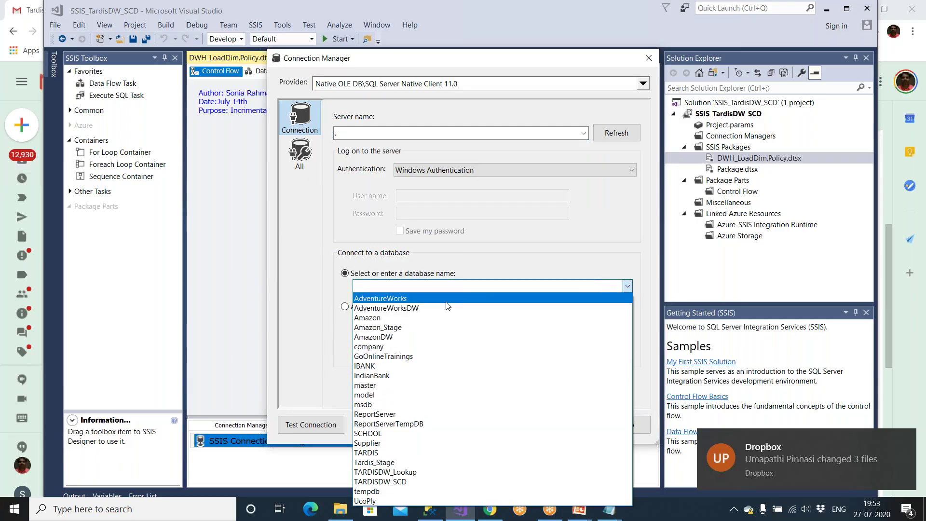
{"action": "left_click", "coordinate": [419, 330]}
{"action": "left_click", "coordinate": [522, 426]}
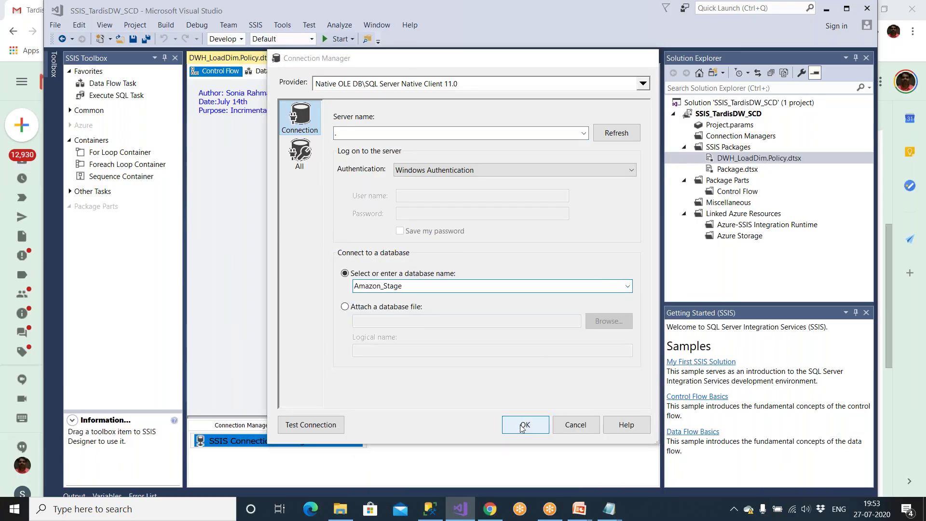
{"action": "left_click", "coordinate": [531, 393]}
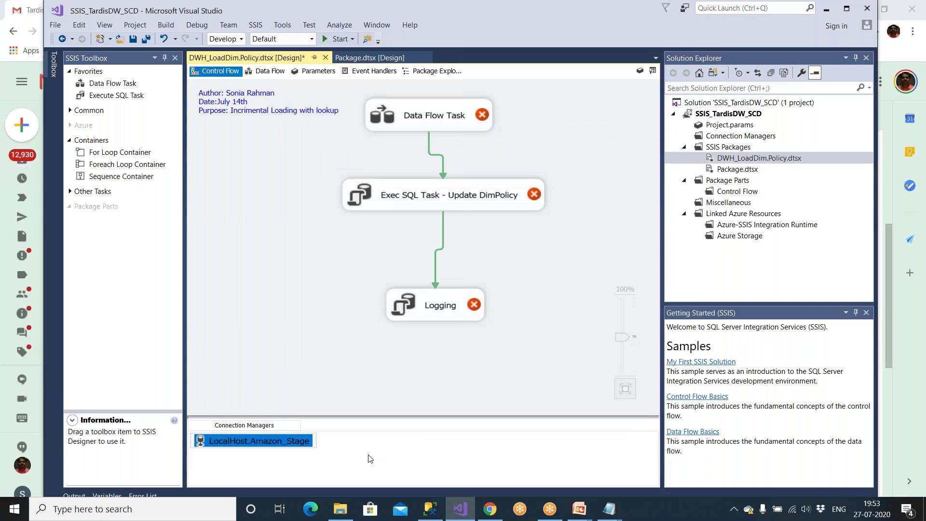
Rename the Amazon_Stage connection manager to Source_Amazon_Stage
{"action": "right_click", "coordinate": [299, 446]}
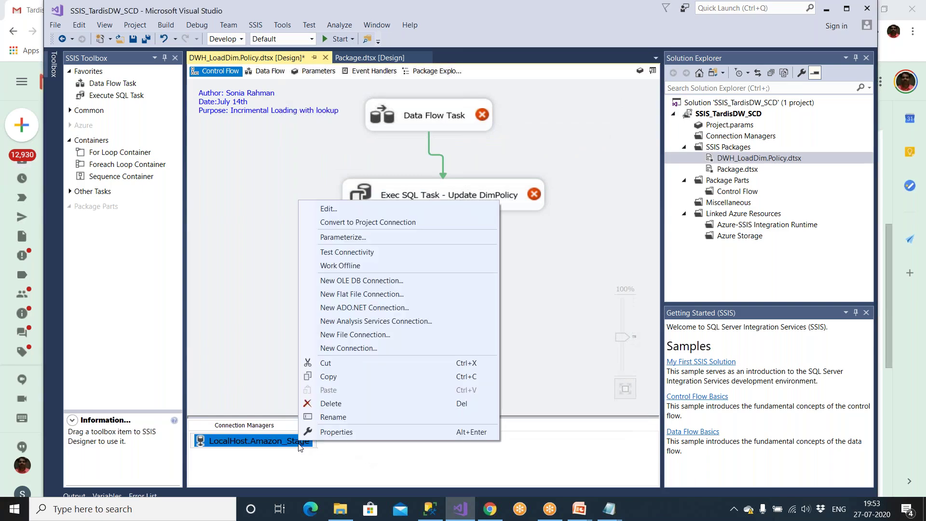
{"action": "left_click", "coordinate": [336, 418]}
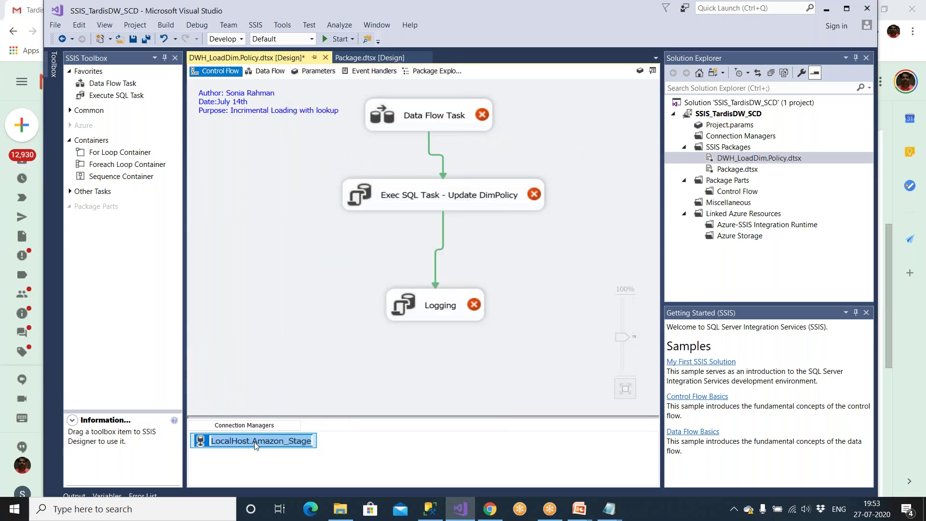
{"action": "key", "text": "Home"}
{"action": "key", "text": "Delete"}
{"action": "key", "text": "Delete"}
{"action": "key", "text": "Delete"}
{"action": "key", "text": "Delete"}
{"action": "key", "text": "Delete"}
{"action": "key", "text": "Delete"}
{"action": "key", "text": "Delete"}
{"action": "key", "text": "Delete"}
{"action": "key", "text": "Delete"}
{"action": "key", "text": "Delete"}
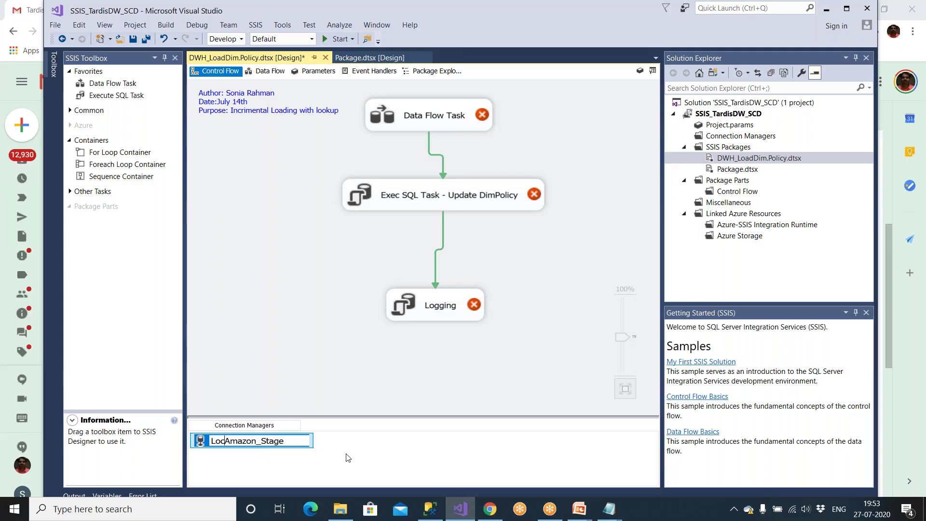
{"action": "type", "text": "Source"}
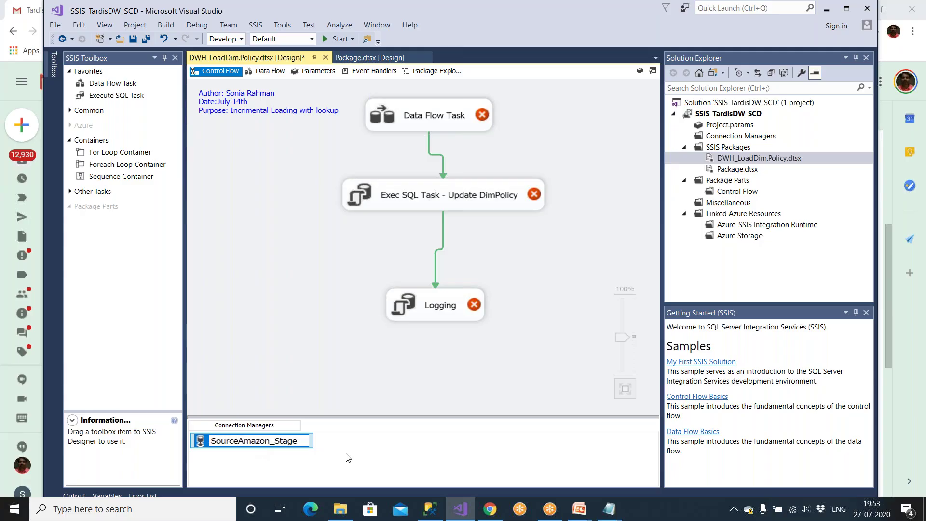
{"action": "type", "text": "_"}
{"action": "left_click", "coordinate": [328, 457]}
Convert the Source_Amazon_Stage connection manager to a project connection
{"action": "left_click", "coordinate": [295, 448]}
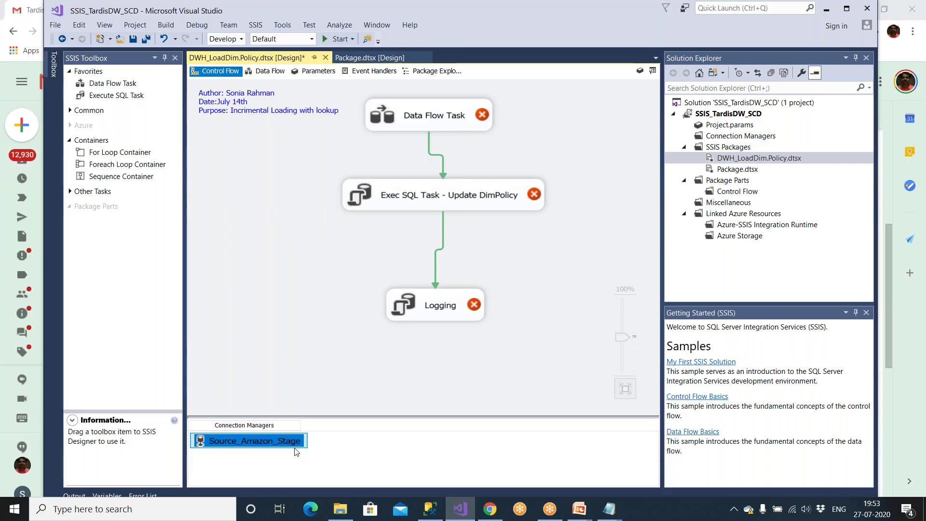
{"action": "right_click", "coordinate": [296, 451]}
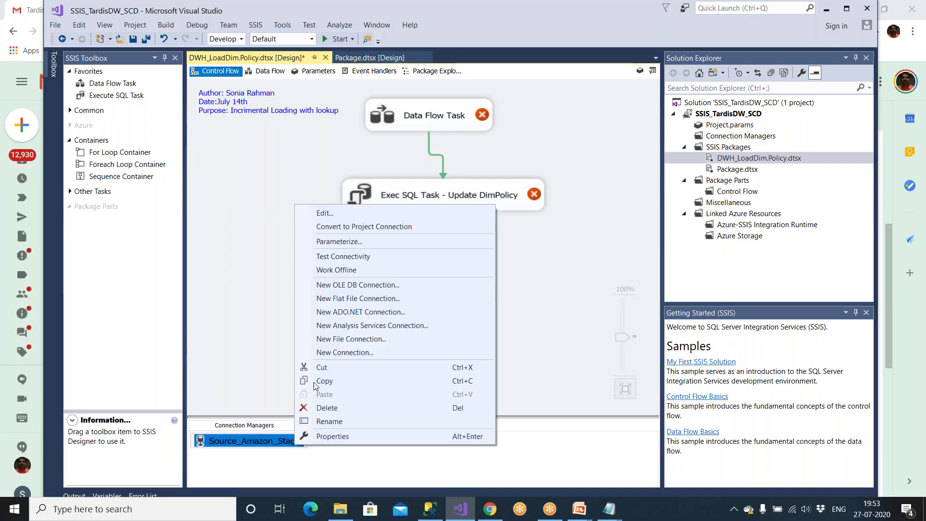
{"action": "left_click", "coordinate": [341, 234]}
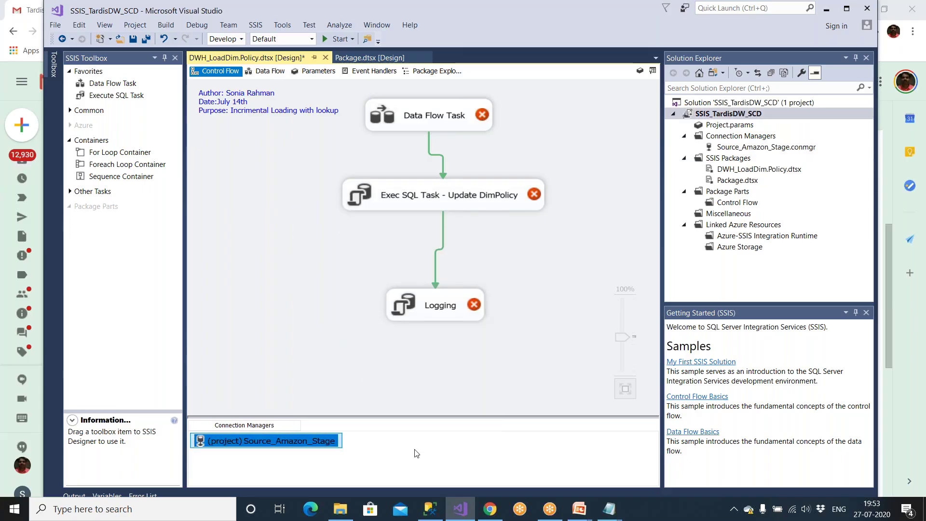
Add an OLE DB connection to the DWH_LoadDim.Policy package with server name "." and database TARDISDW_SCD
{"action": "right_click", "coordinate": [416, 437]}
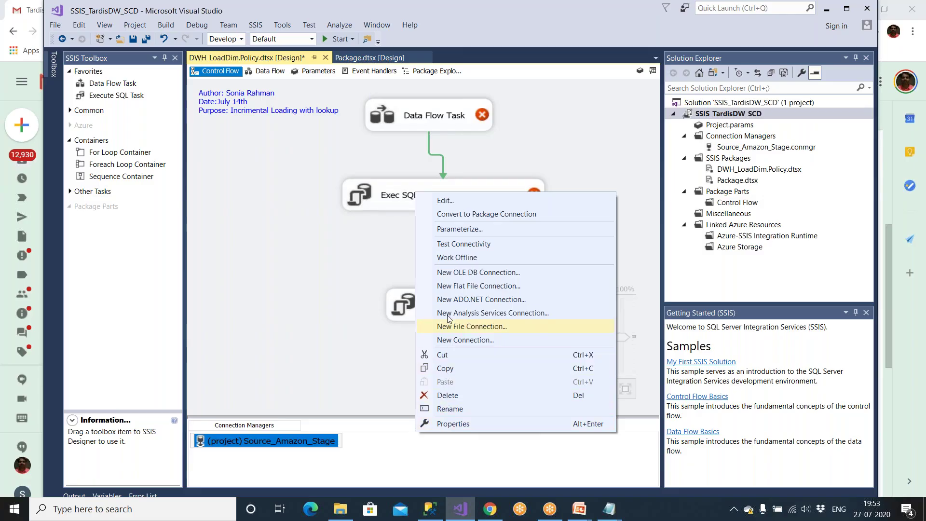
{"action": "left_click", "coordinate": [363, 464]}
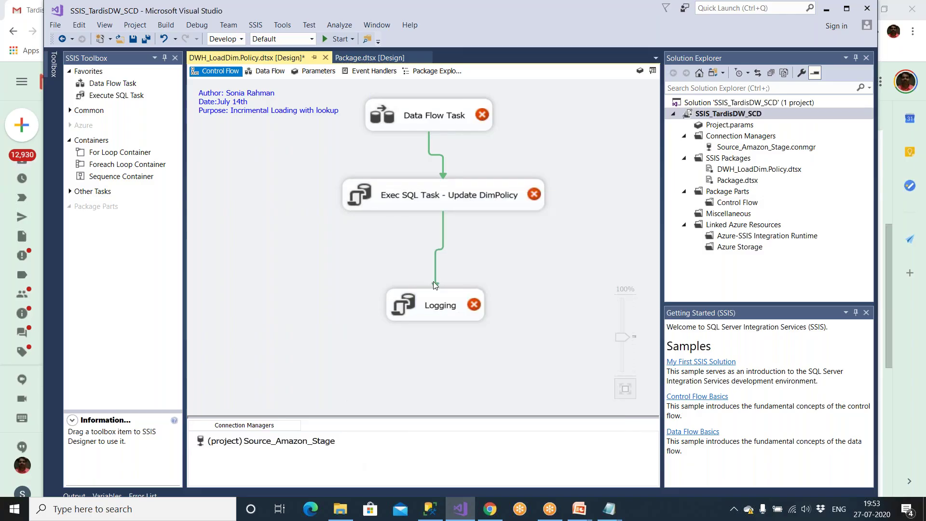
{"action": "right_click", "coordinate": [390, 449]}
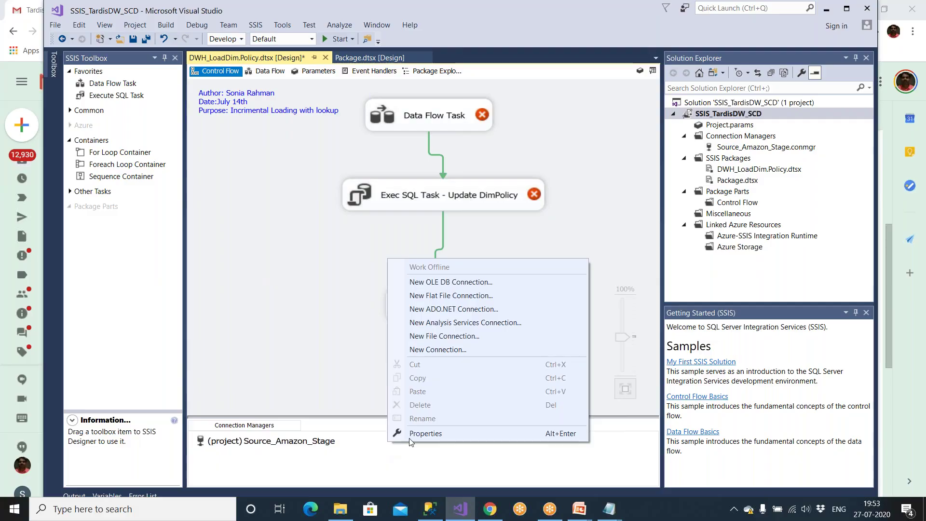
{"action": "left_click", "coordinate": [444, 287]}
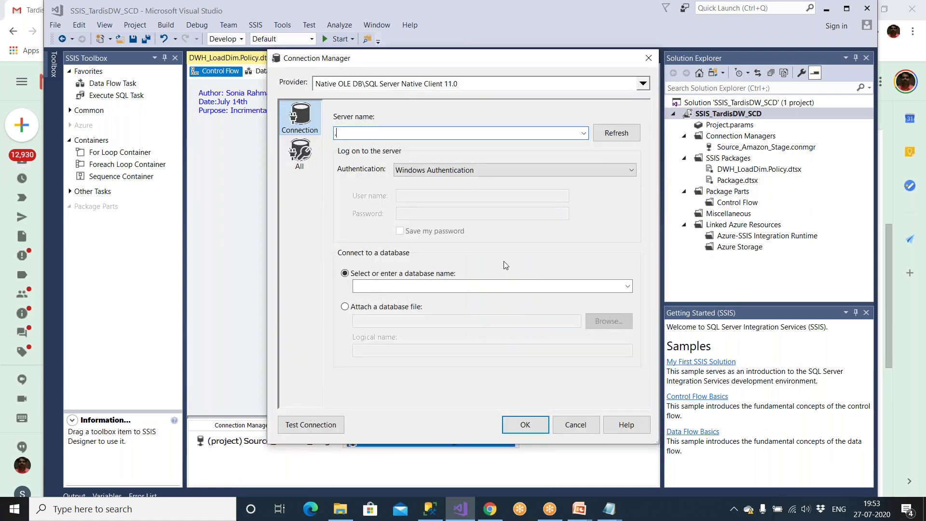
{"action": "left_click", "coordinate": [627, 286]}
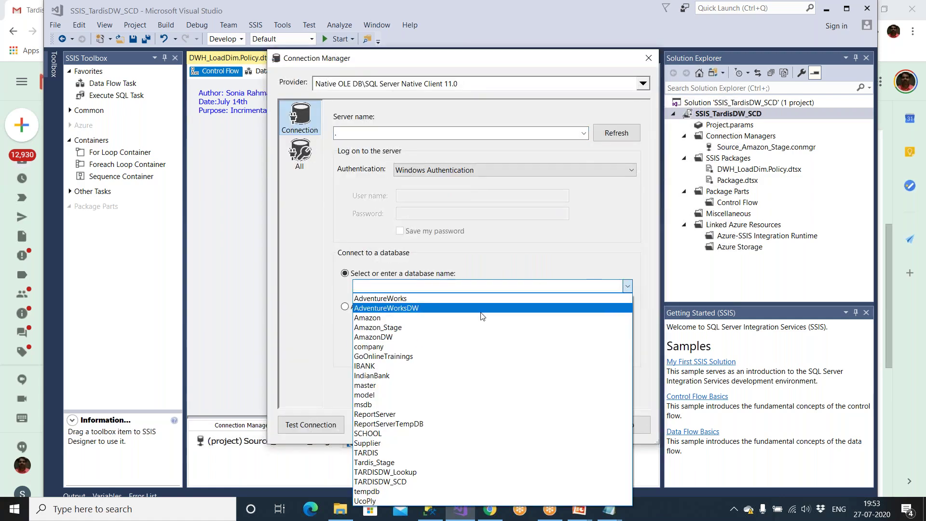
{"action": "left_click", "coordinate": [433, 483]}
{"action": "left_click", "coordinate": [514, 429]}
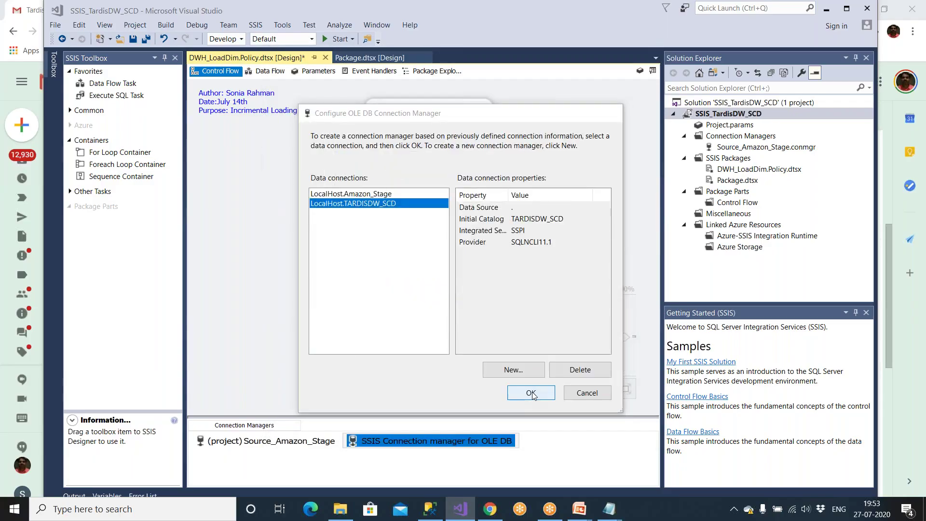
{"action": "left_click", "coordinate": [589, 393]}
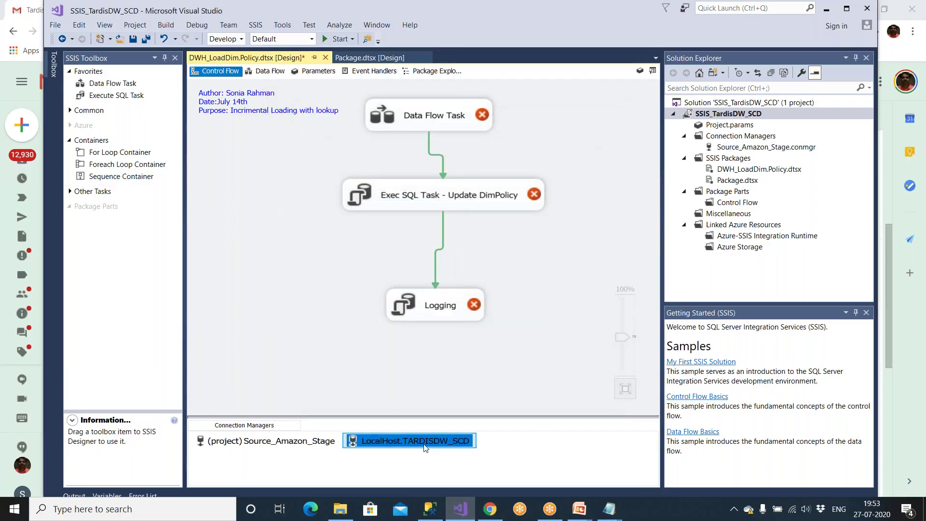
Rename the TARDISDW_SCD connection manager to Dest_TARDISDW and convert it to a project connection
{"action": "right_click", "coordinate": [425, 446]}
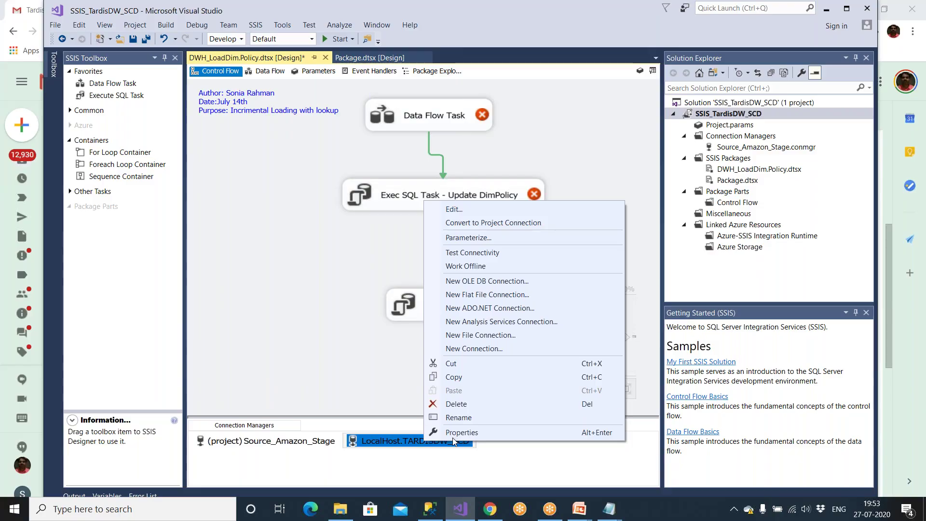
{"action": "left_click", "coordinate": [461, 419]}
{"action": "key", "text": "Delete"}
{"action": "key", "text": "Delete"}
{"action": "key", "text": "Delete"}
{"action": "key", "text": "Delete"}
{"action": "key", "text": "Delete"}
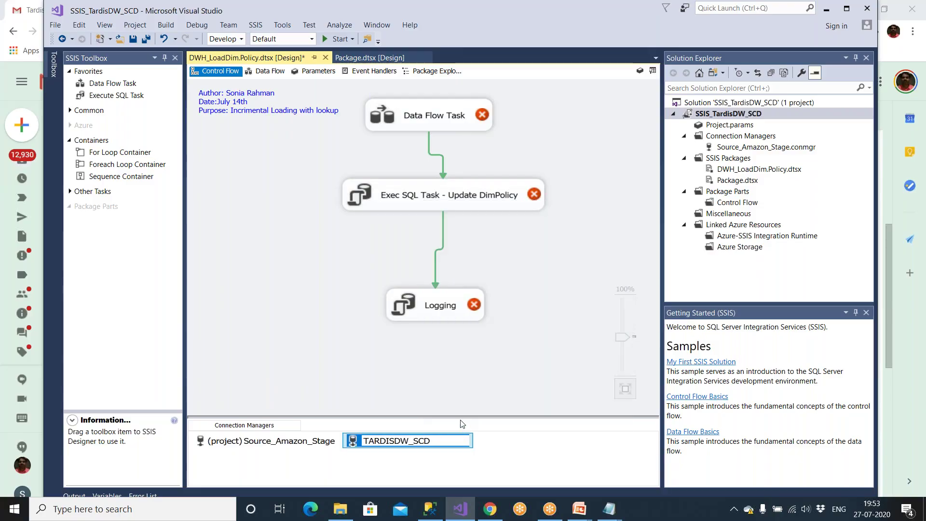
{"action": "type", "text": "Dest_T"}
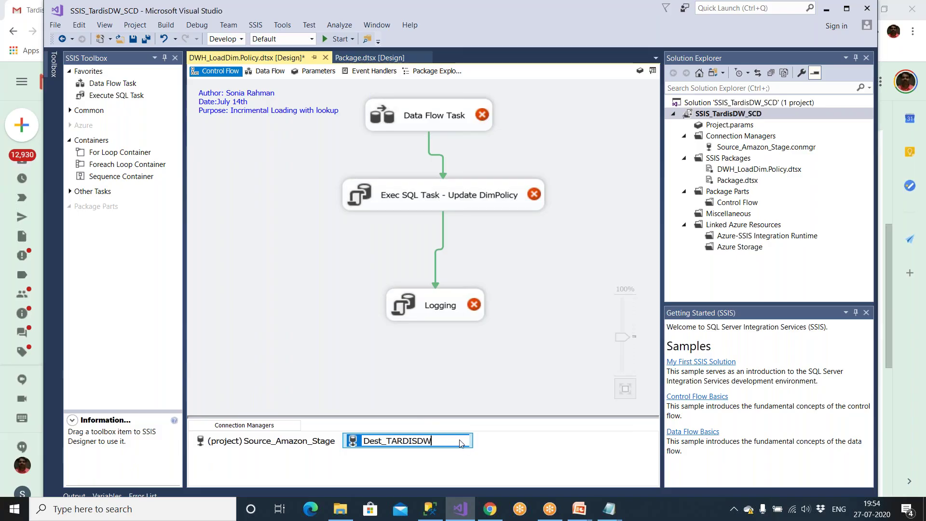
{"action": "key", "text": "Return"}
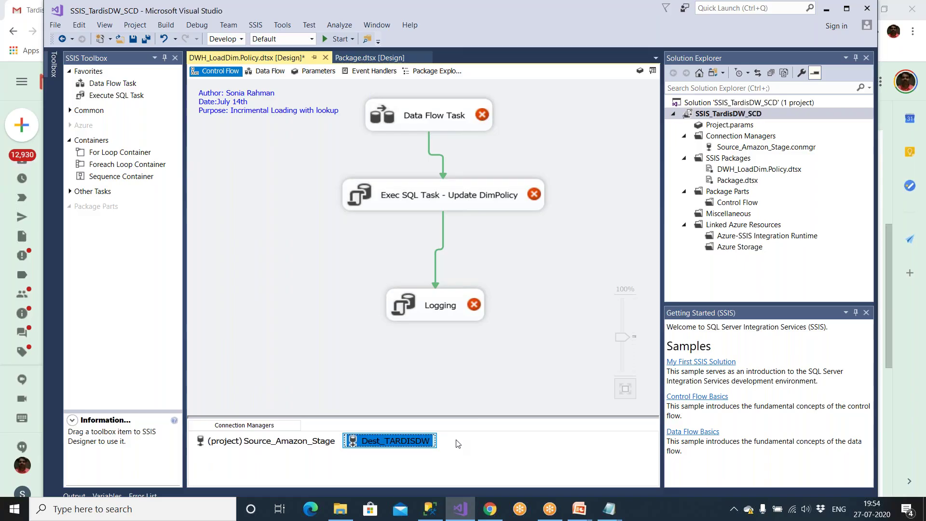
{"action": "right_click", "coordinate": [427, 443]}
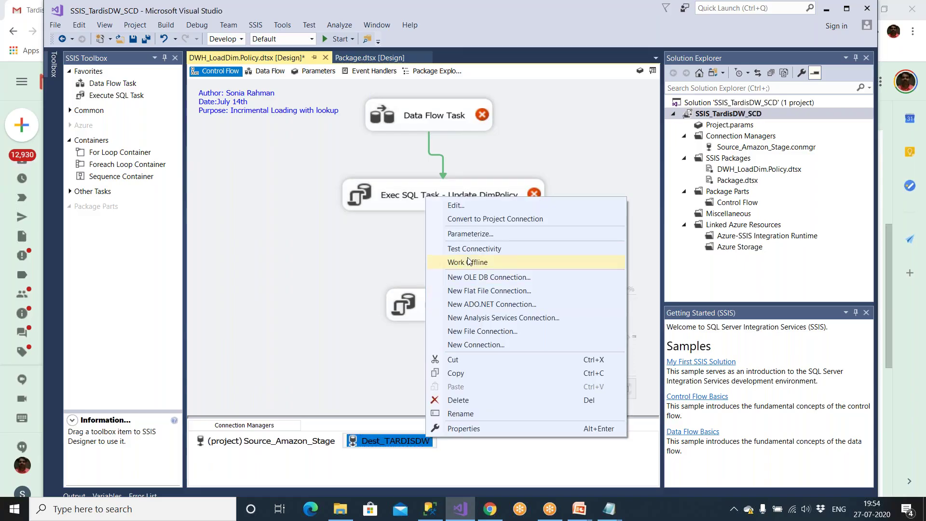
{"action": "left_click", "coordinate": [476, 222]}
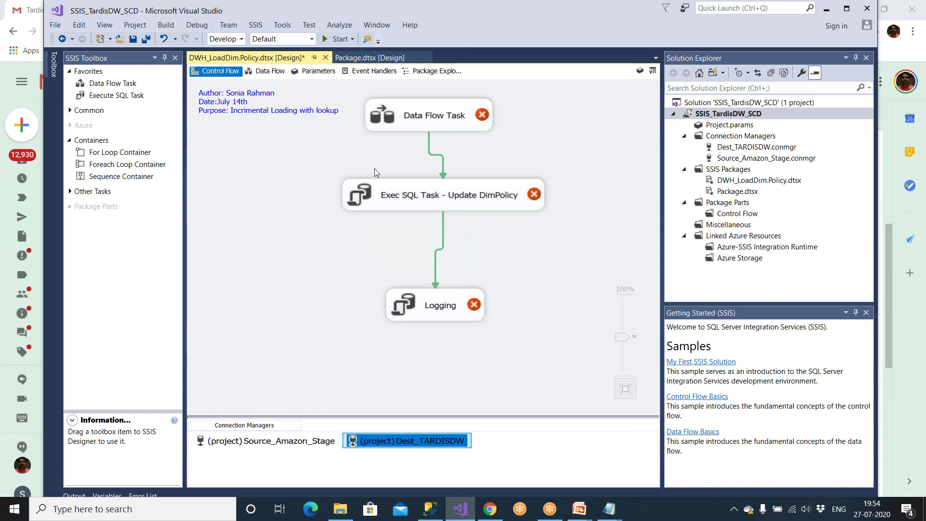
Open the Data Flow Task of the DWH_LoadDim.Policy package and select its OLE DB Source
{"action": "double_click", "coordinate": [422, 128]}
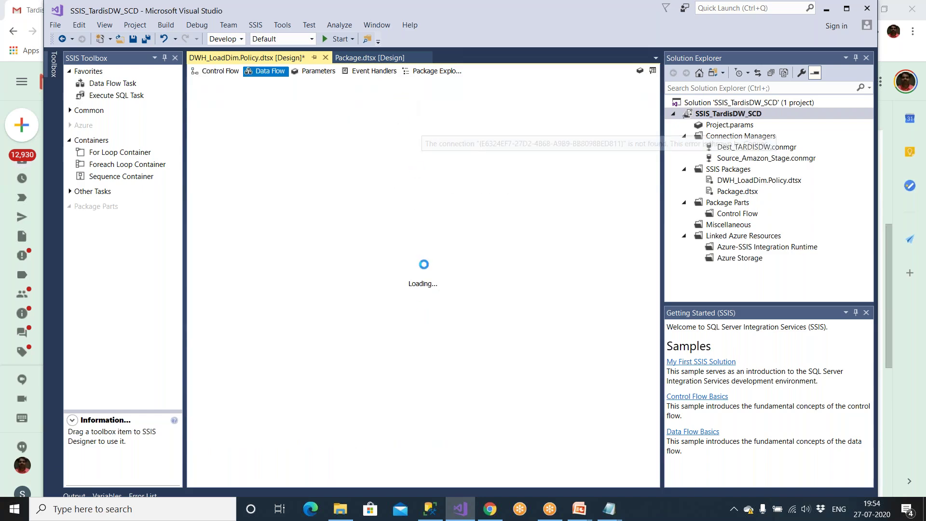
{"action": "left_click", "coordinate": [467, 135]}
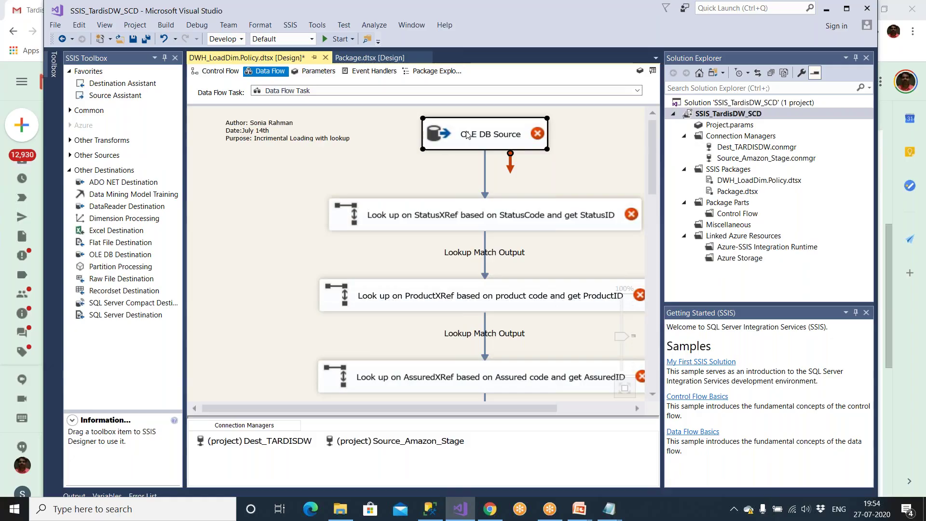
{"action": "double_click", "coordinate": [467, 135]}
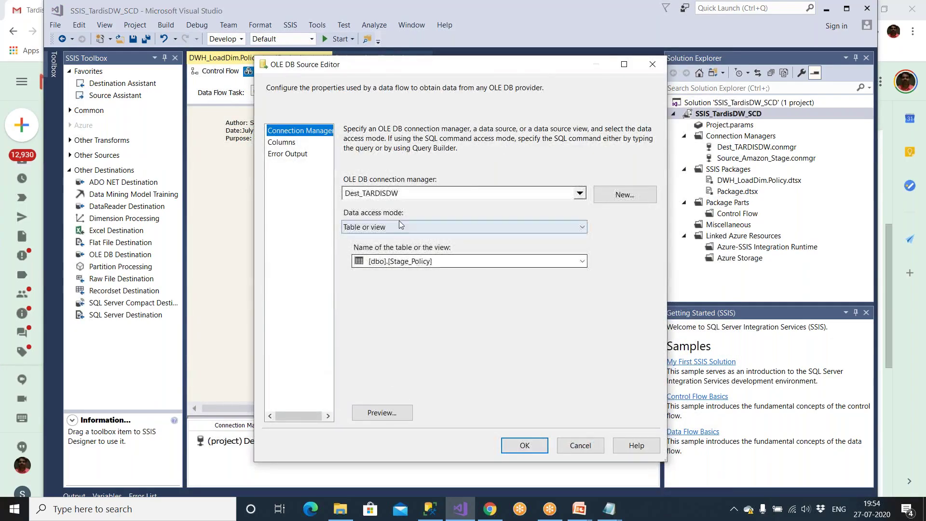
{"action": "left_click", "coordinate": [398, 194]}
{"action": "left_click", "coordinate": [399, 226]}
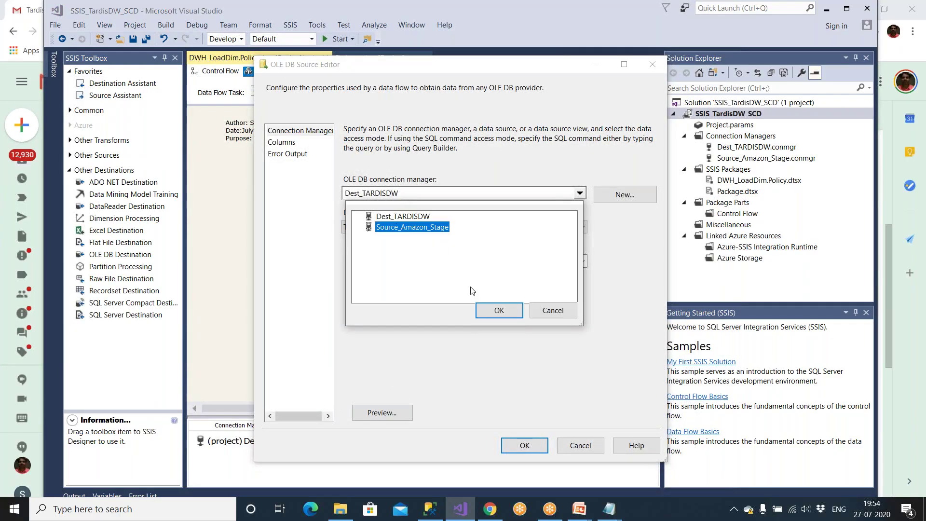
{"action": "left_click", "coordinate": [497, 311]}
{"action": "left_click", "coordinate": [413, 262]}
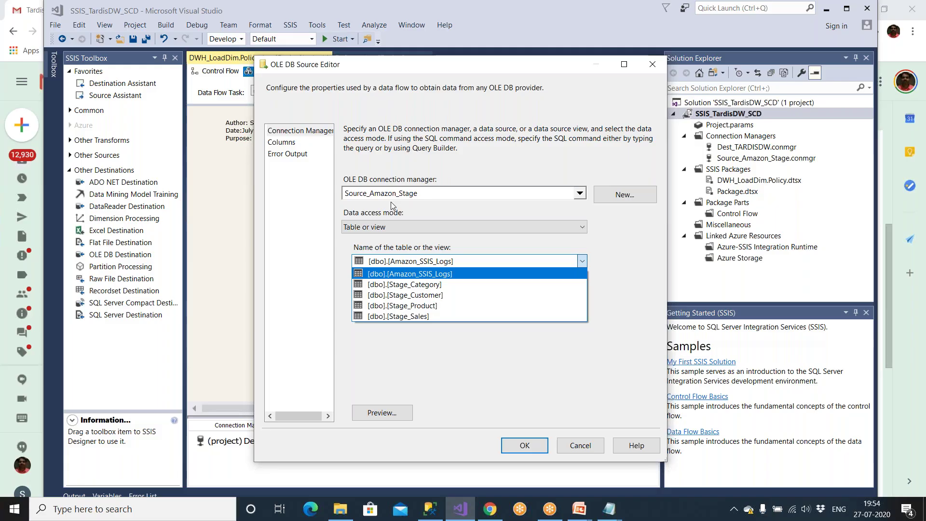
{"action": "left_click", "coordinate": [404, 195]}
{"action": "left_click", "coordinate": [404, 195]}
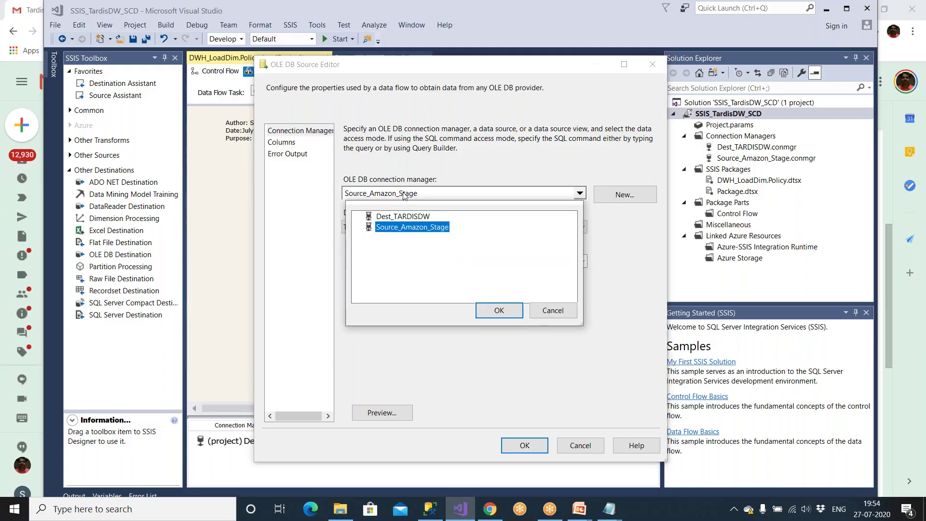
{"action": "left_click", "coordinate": [540, 310]}
{"action": "left_click", "coordinate": [588, 451]}
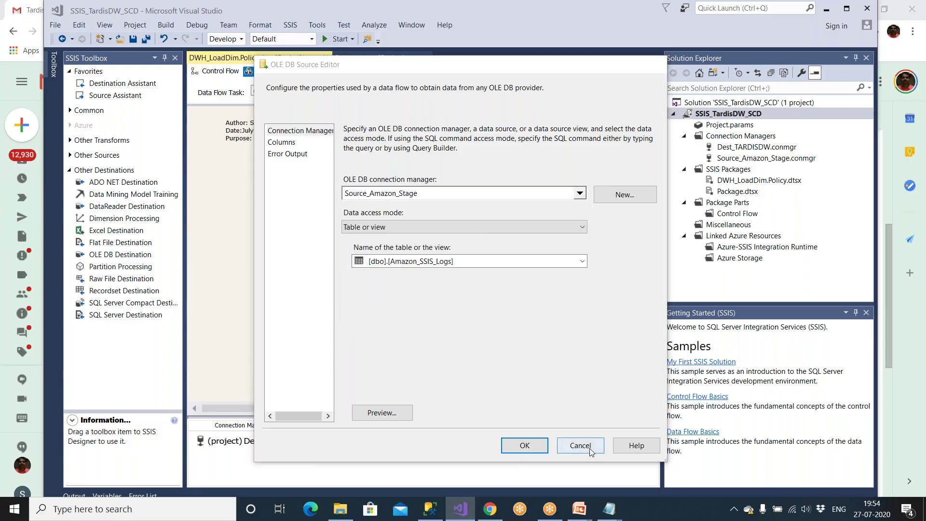
Change the database of the Source_Amazon_Stage project connection to Tardis_Stage
{"action": "left_click", "coordinate": [390, 446]}
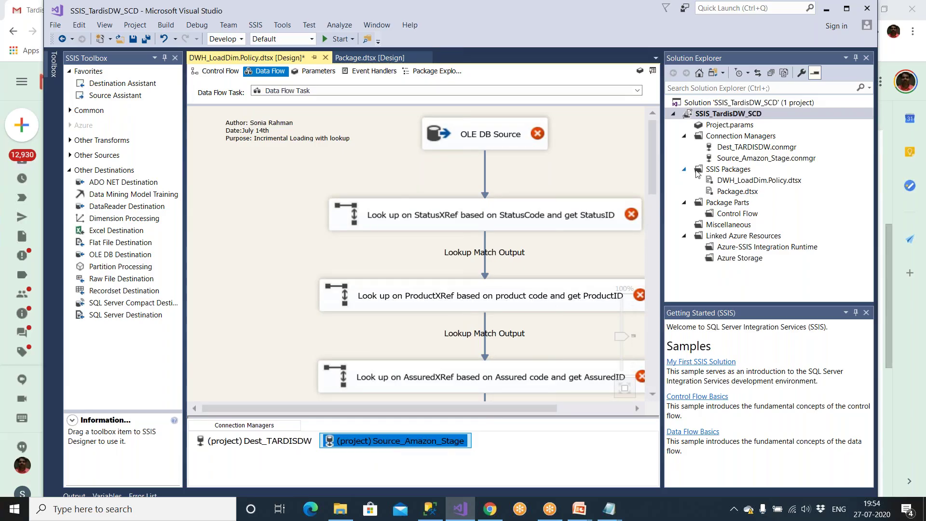
{"action": "double_click", "coordinate": [744, 159]}
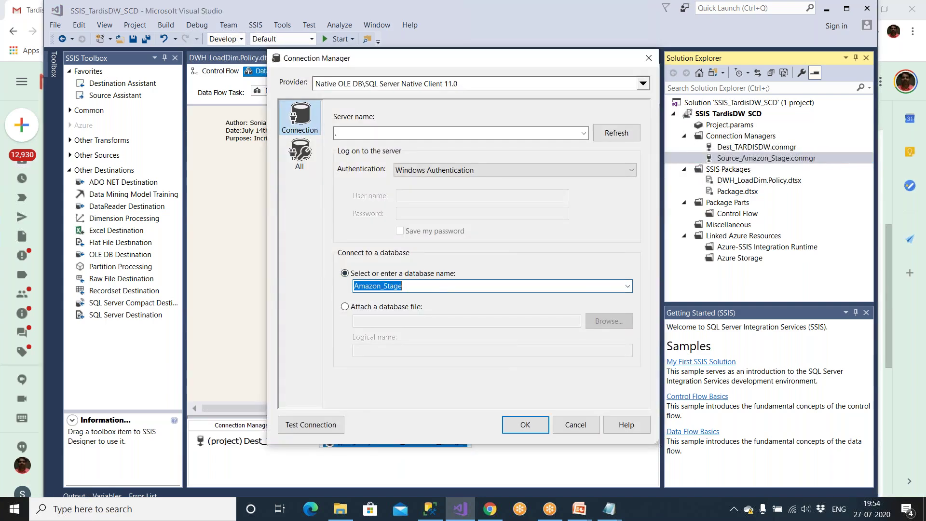
{"action": "left_click", "coordinate": [627, 287]}
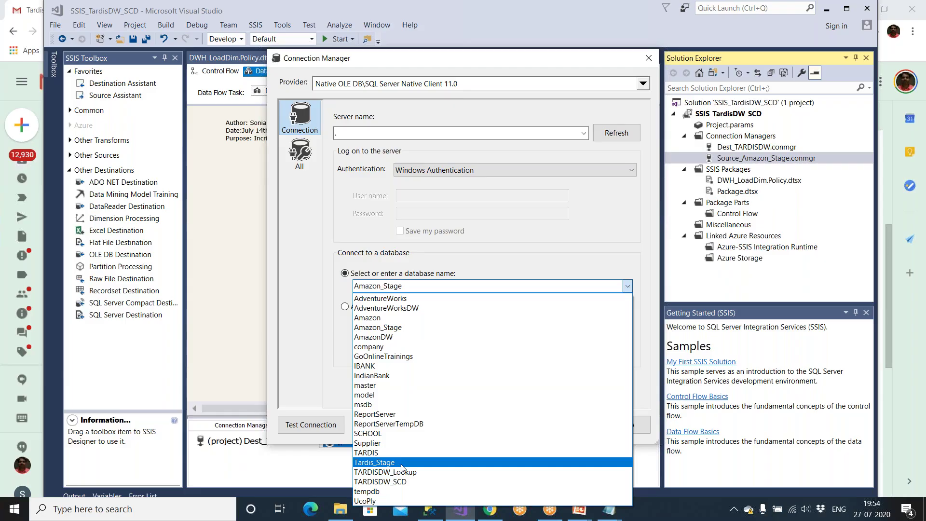
{"action": "left_click", "coordinate": [446, 463]}
{"action": "left_click", "coordinate": [526, 424]}
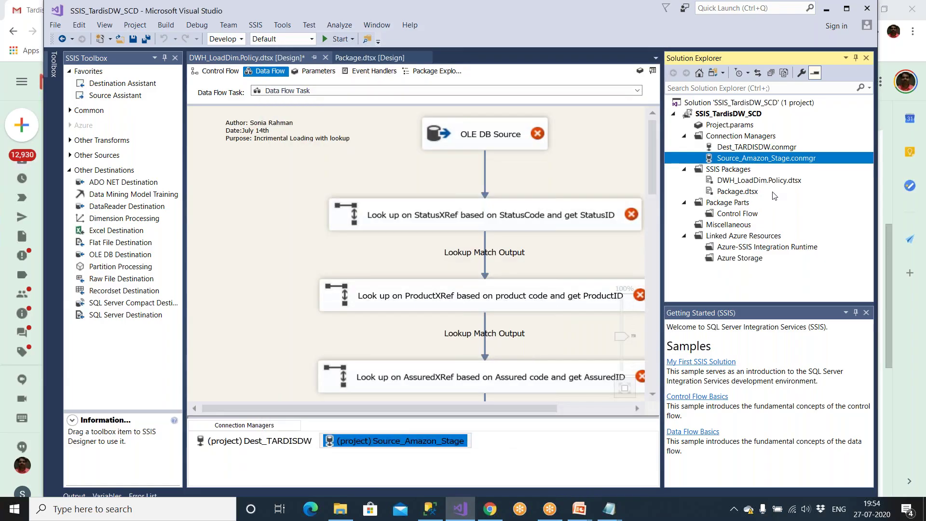
Rename the Source_Amazon_Stage.conmgr project connection to Source_Tardis_Stage.conmgr
{"action": "right_click", "coordinate": [754, 162]}
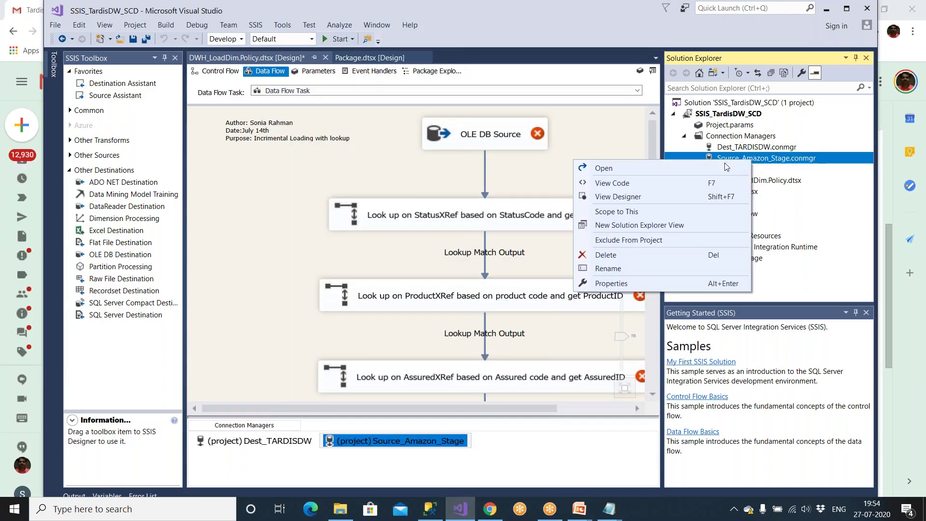
{"action": "left_click", "coordinate": [628, 272]}
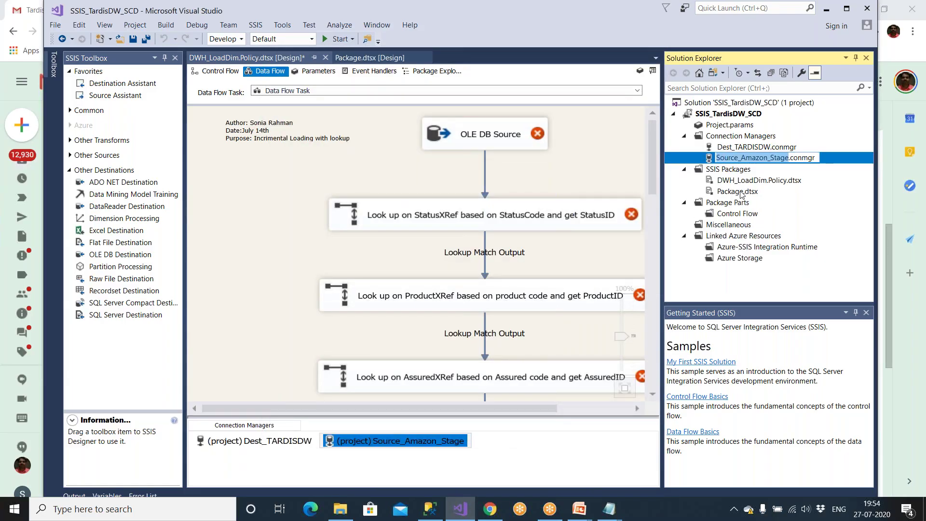
{"action": "left_click", "coordinate": [742, 160]}
{"action": "key", "text": "Delete"}
{"action": "key", "text": "Delete"}
{"action": "key", "text": "Delete"}
{"action": "key", "text": "Delete"}
{"action": "key", "text": "Delete"}
{"action": "key", "text": "Delete"}
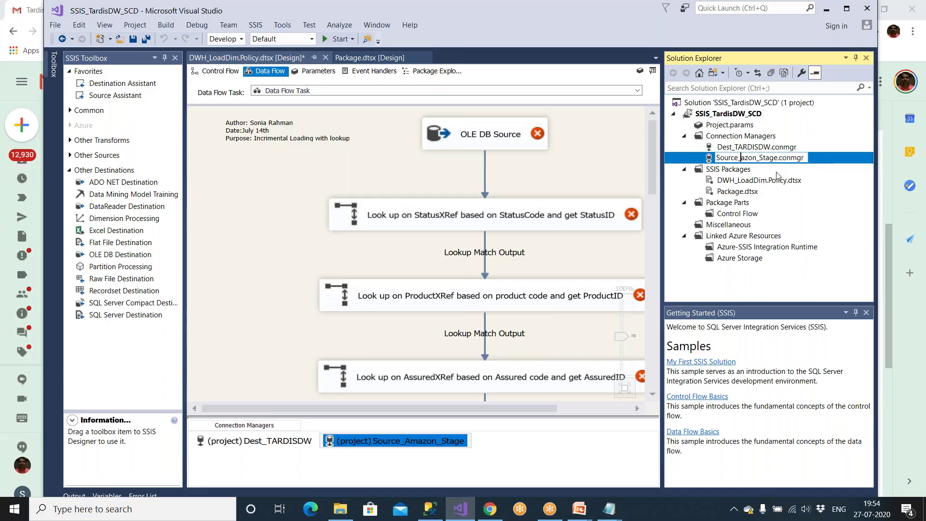
{"action": "type", "text": "Tardis"}
{"action": "key", "text": "Return"}
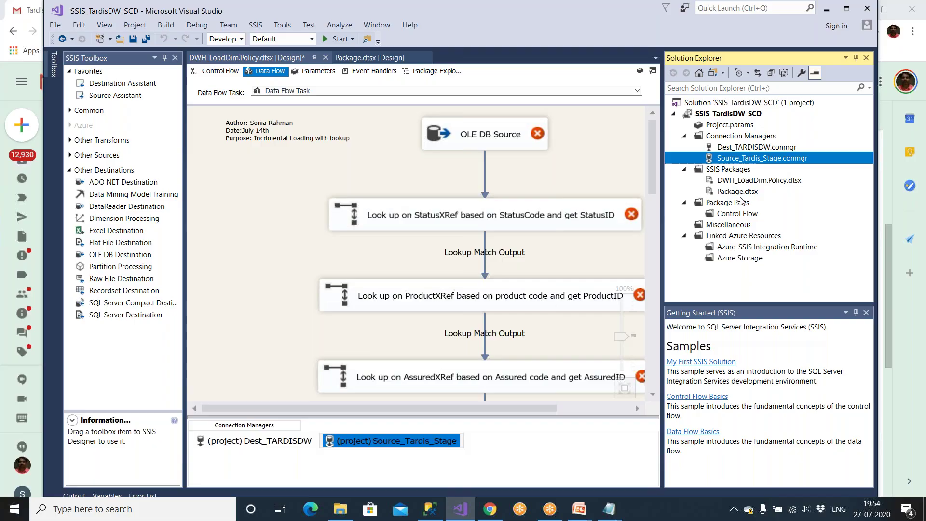
Configure the OLE DB Source to use the Source_Tardis_Stage connection and the [dbo].[Stage_Policy] table, and load its columns
{"action": "left_click", "coordinate": [523, 440]}
{"action": "left_click", "coordinate": [516, 142]}
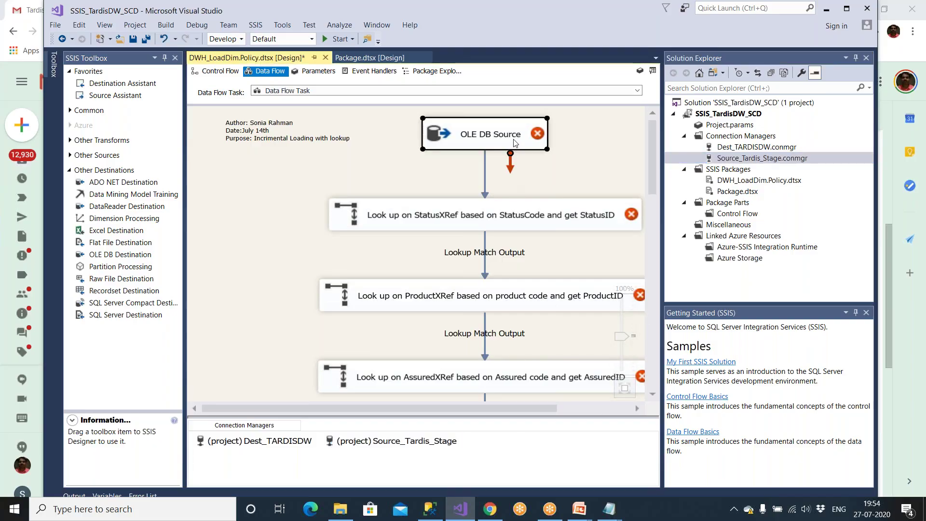
{"action": "double_click", "coordinate": [515, 142]}
{"action": "left_click", "coordinate": [579, 193]}
{"action": "left_click", "coordinate": [408, 227]}
{"action": "left_click", "coordinate": [498, 309]}
{"action": "left_click", "coordinate": [445, 262]}
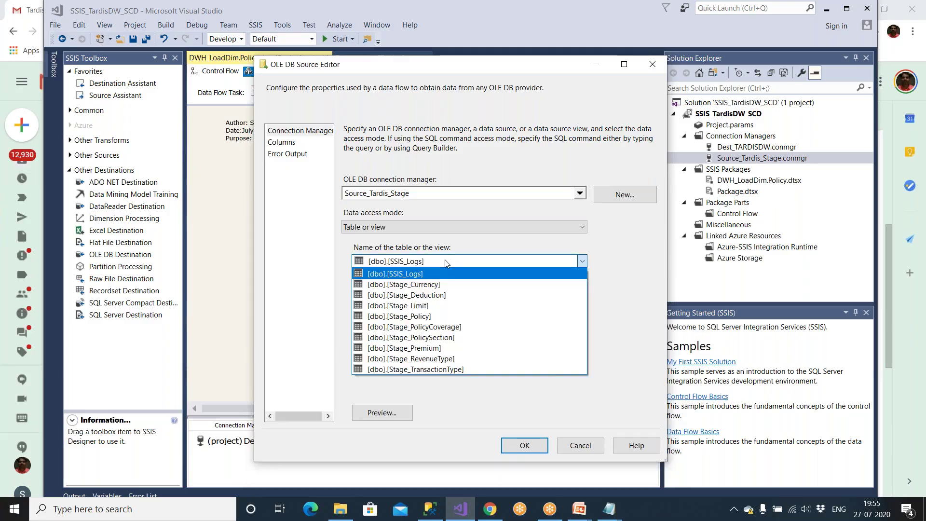
{"action": "left_click", "coordinate": [441, 316]}
{"action": "left_click", "coordinate": [282, 142]}
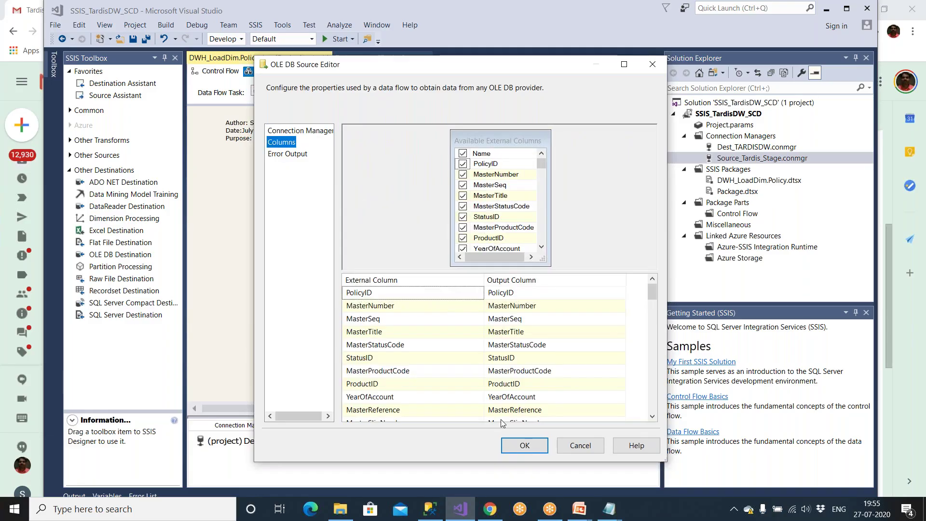
{"action": "left_click", "coordinate": [522, 442]}
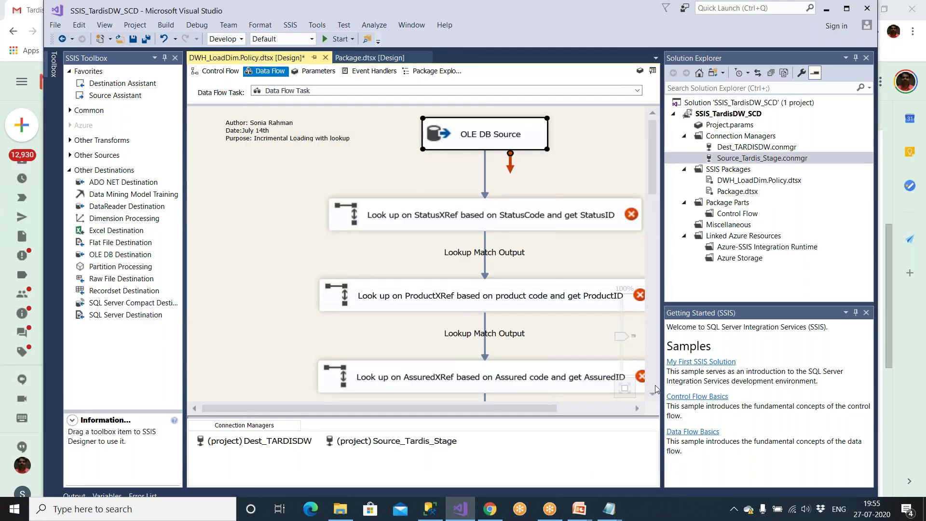
Auto-hide the Solution Explorer to make room for the data flow's final lookups and destinations
{"action": "scroll", "coordinate": [655, 385], "scroll_direction": "down", "scroll_amount": 5}
{"action": "scroll", "coordinate": [655, 255], "scroll_direction": "down", "scroll_amount": 8}
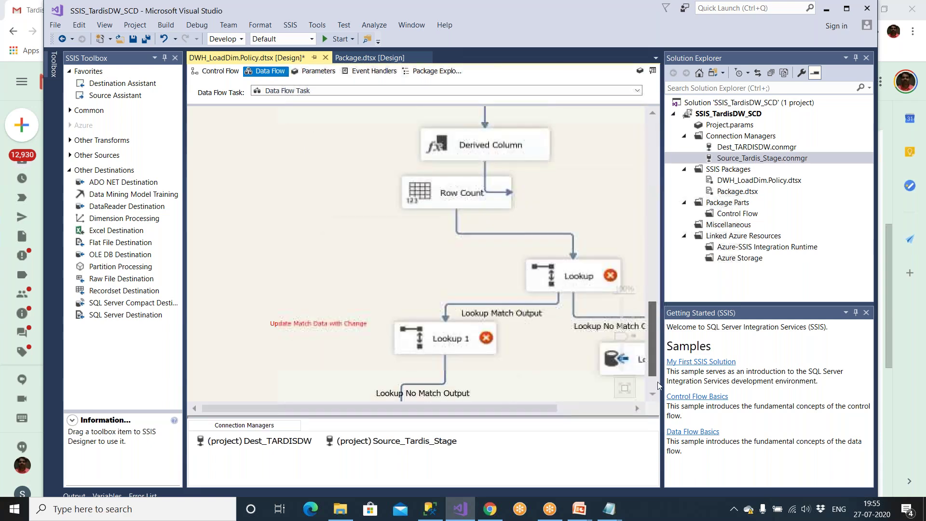
{"action": "left_click_drag", "start_coordinate": [546, 408], "coordinate": [630, 414]}
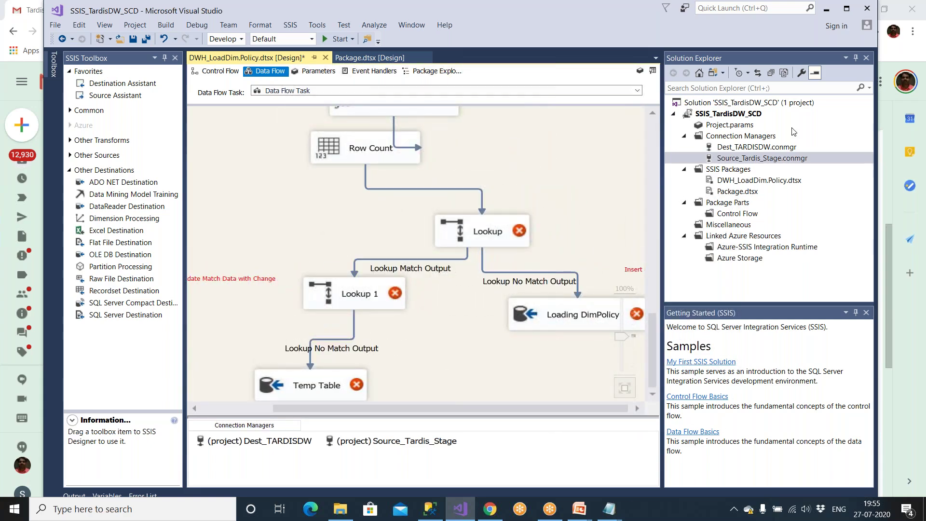
{"action": "left_click", "coordinate": [856, 58]}
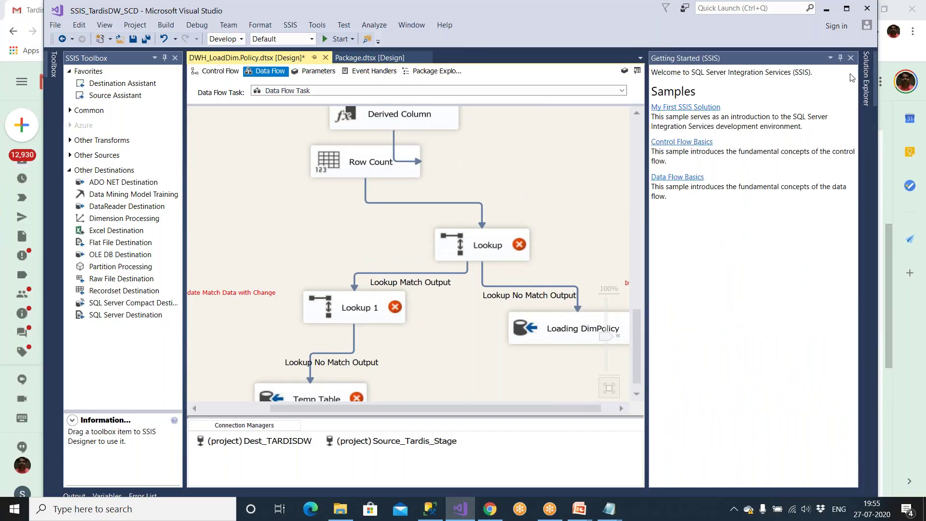
Close the Getting Started pane and delete the Lookup and Lookup 1 transformations from the end of the data flow
{"action": "left_click", "coordinate": [851, 58]}
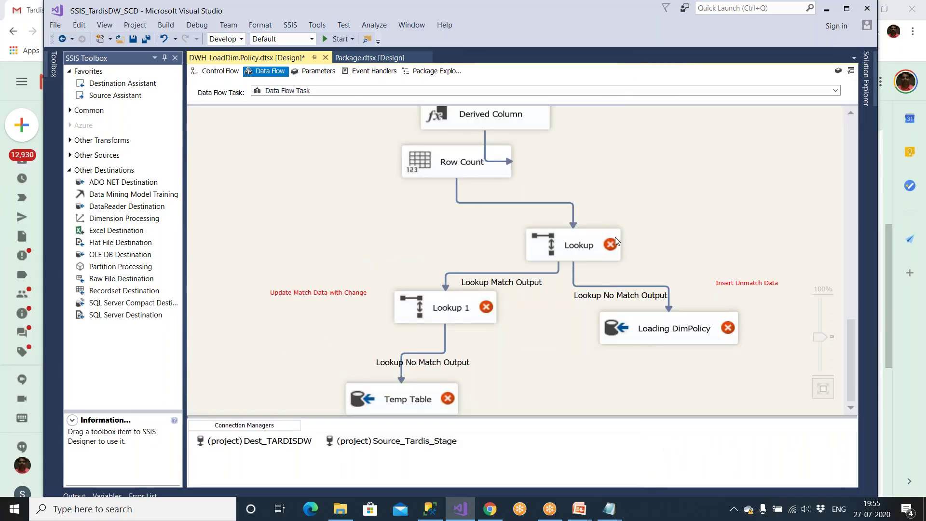
{"action": "left_click", "coordinate": [586, 247]}
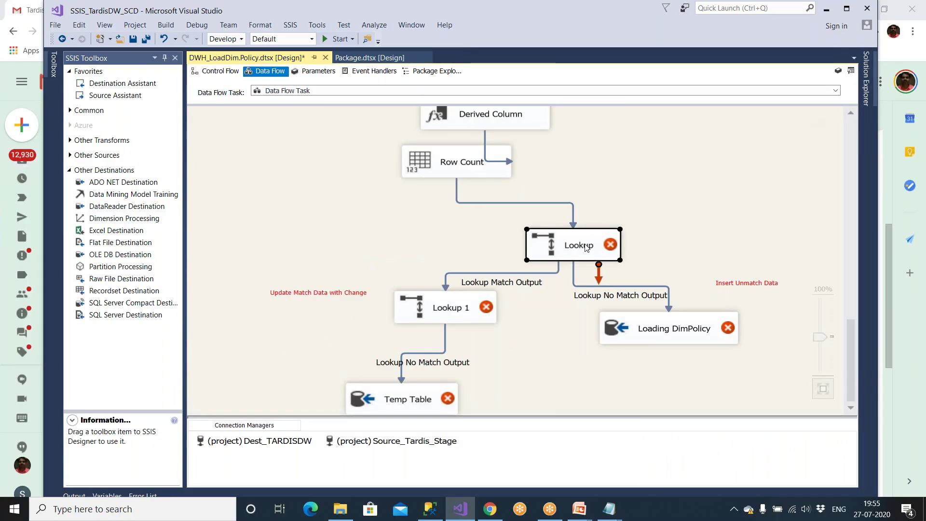
{"action": "left_click", "coordinate": [577, 340]}
{"action": "left_click", "coordinate": [579, 249]}
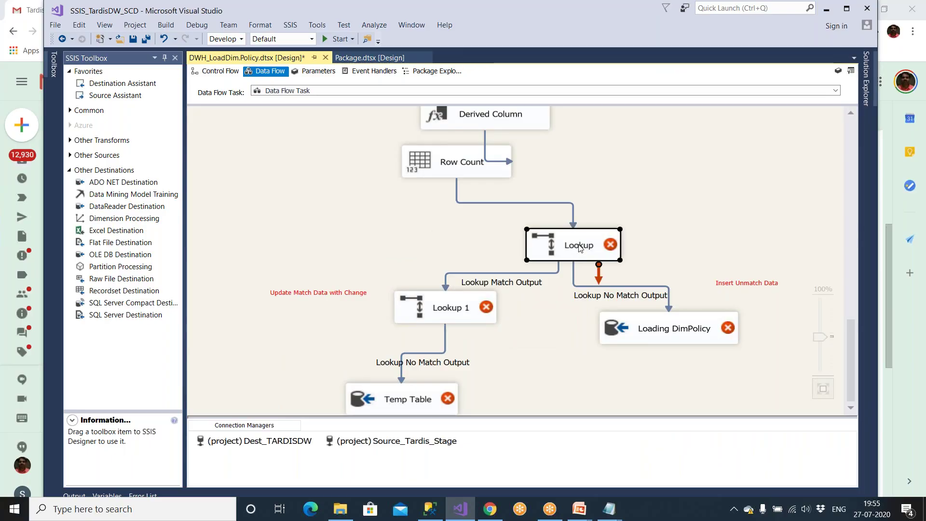
{"action": "key", "text": "Delete"}
{"action": "left_click", "coordinate": [480, 276]}
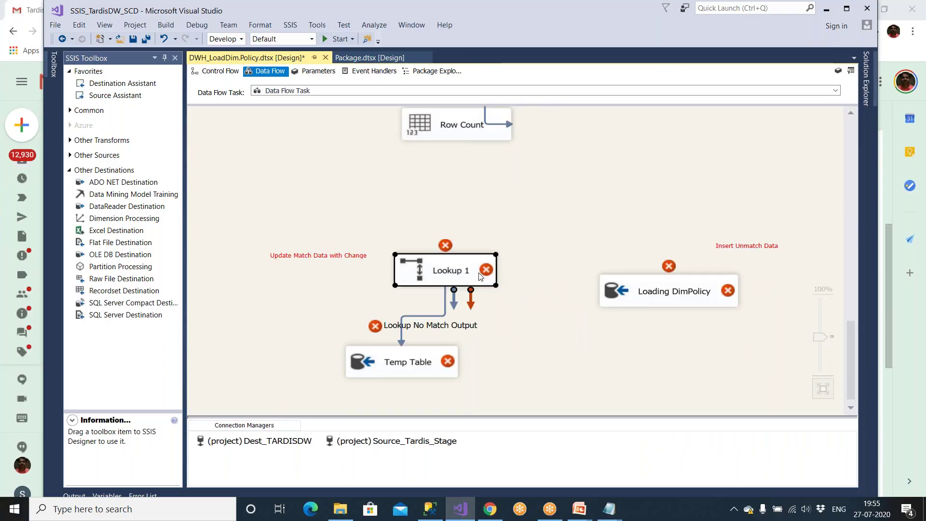
{"action": "key", "text": "Delete"}
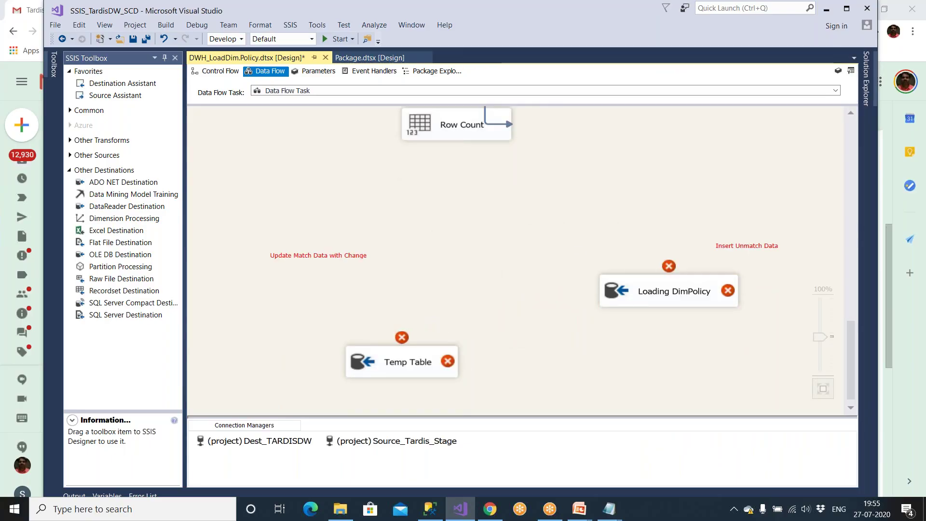
Delete the Temp Table and Loading DimPolicy destinations from the data flow
{"action": "left_click", "coordinate": [434, 370]}
{"action": "key", "text": "Delete"}
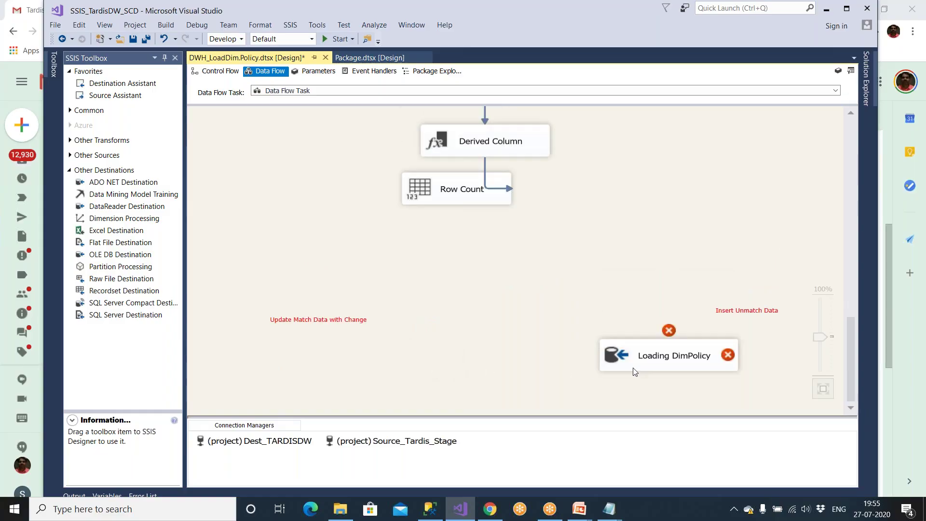
{"action": "left_click", "coordinate": [665, 365]}
{"action": "key", "text": "Delete"}
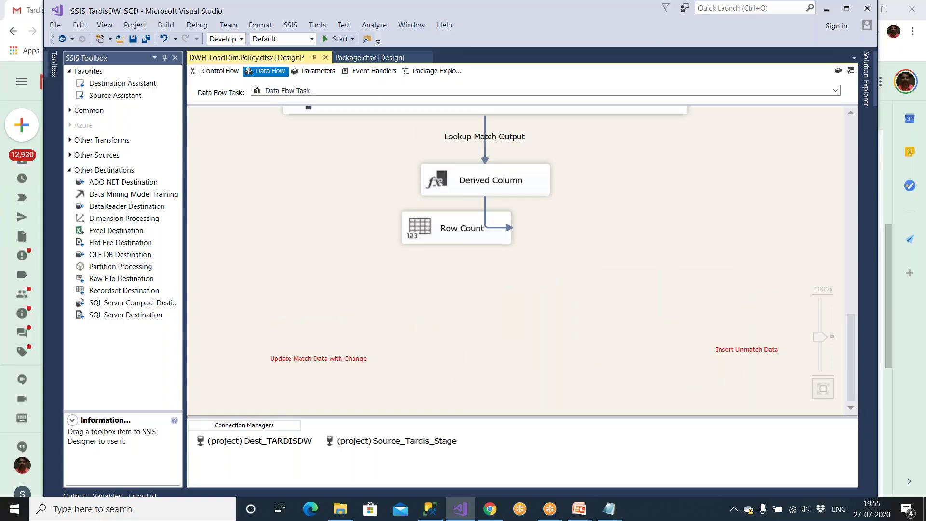
Align the Row Count transformation below Derived Column and save the package
{"action": "left_click_drag", "start_coordinate": [472, 242], "coordinate": [504, 267]}
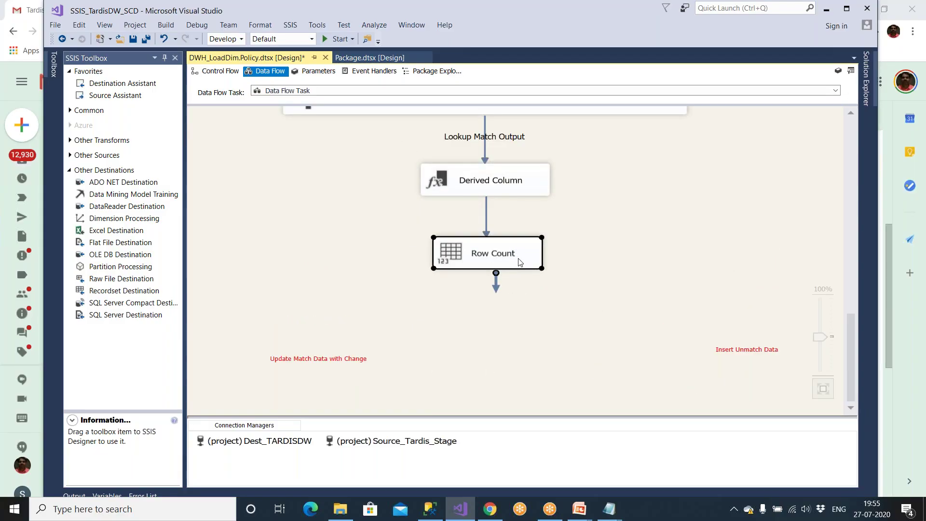
{"action": "left_click", "coordinate": [639, 261]}
{"action": "left_click", "coordinate": [134, 40]}
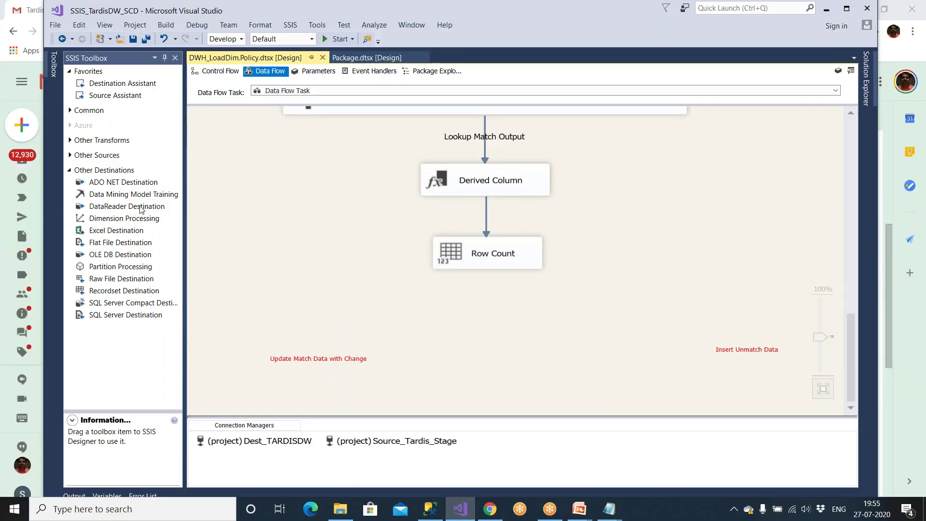
Add a Slowly Changing Dimension transformation below Row Count and connect Row Count's output to it
{"action": "left_click", "coordinate": [71, 111]}
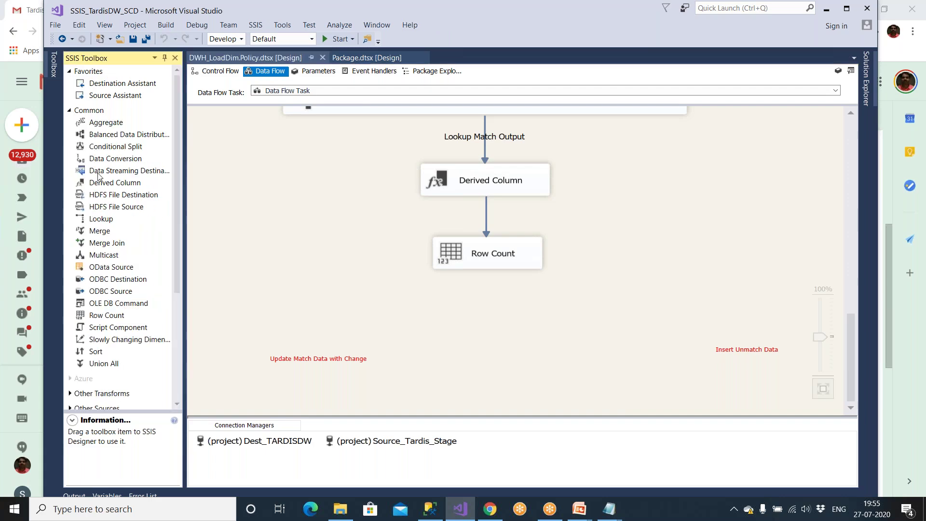
{"action": "left_click_drag", "start_coordinate": [116, 340], "coordinate": [441, 327]}
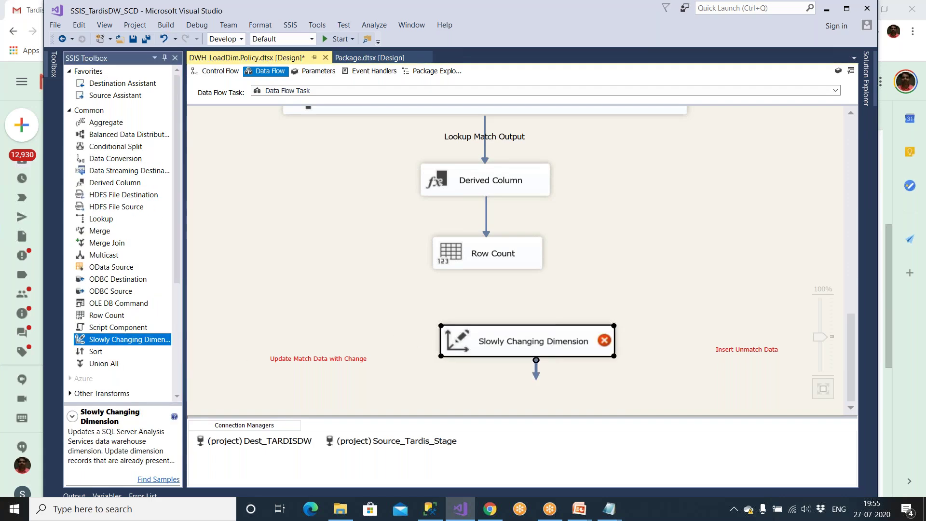
{"action": "left_click", "coordinate": [512, 266]}
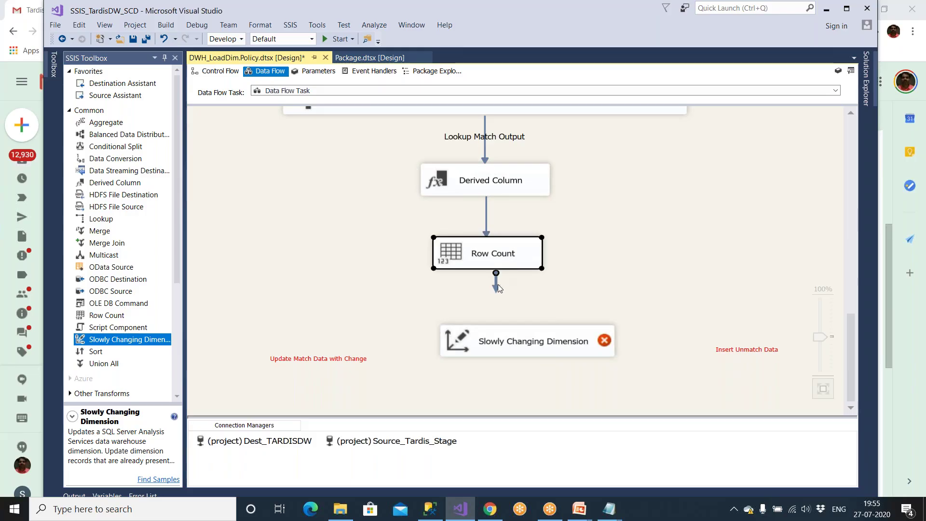
{"action": "left_click_drag", "start_coordinate": [488, 282], "coordinate": [508, 343]}
Inspect the connection settings of the StatusXRef lookup, cancel its editor and return to the end of the data flow
{"action": "scroll", "coordinate": [591, 301], "scroll_direction": "up", "scroll_amount": 10}
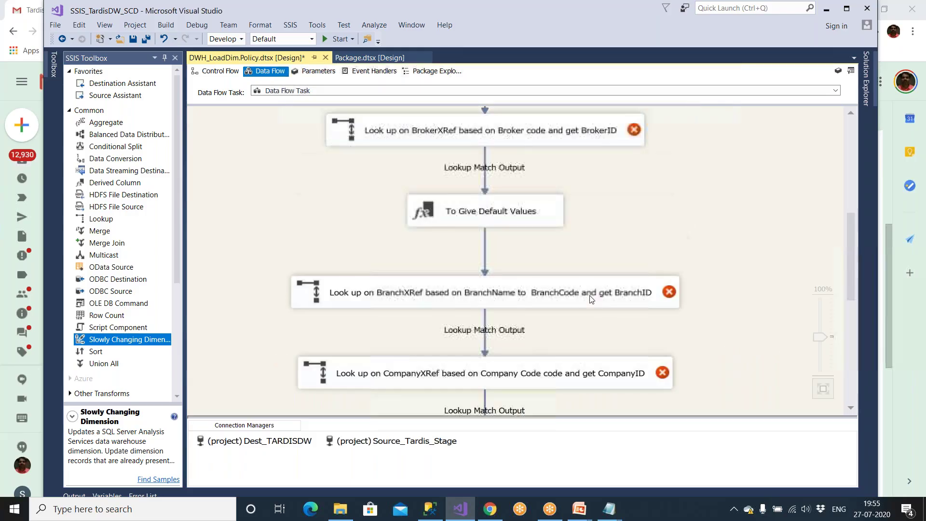
{"action": "scroll", "coordinate": [453, 292], "scroll_direction": "up", "scroll_amount": 3}
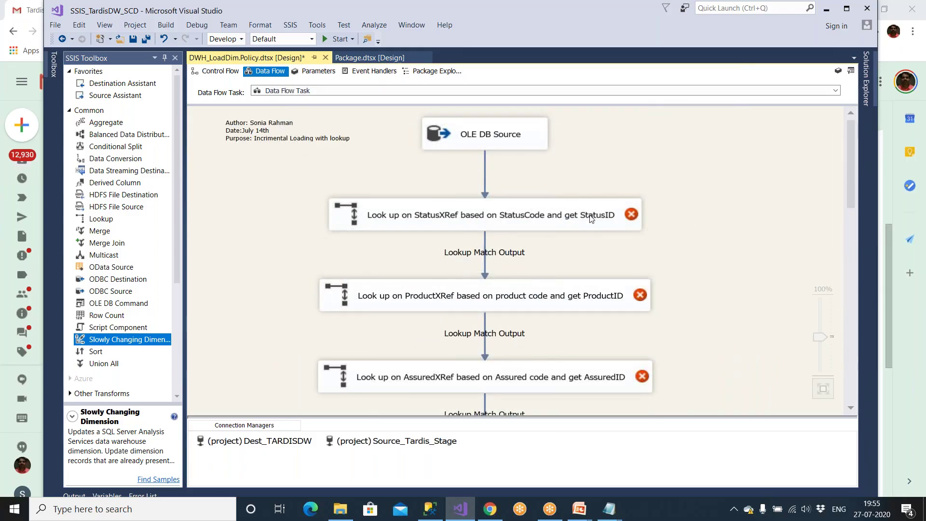
{"action": "double_click", "coordinate": [611, 217]}
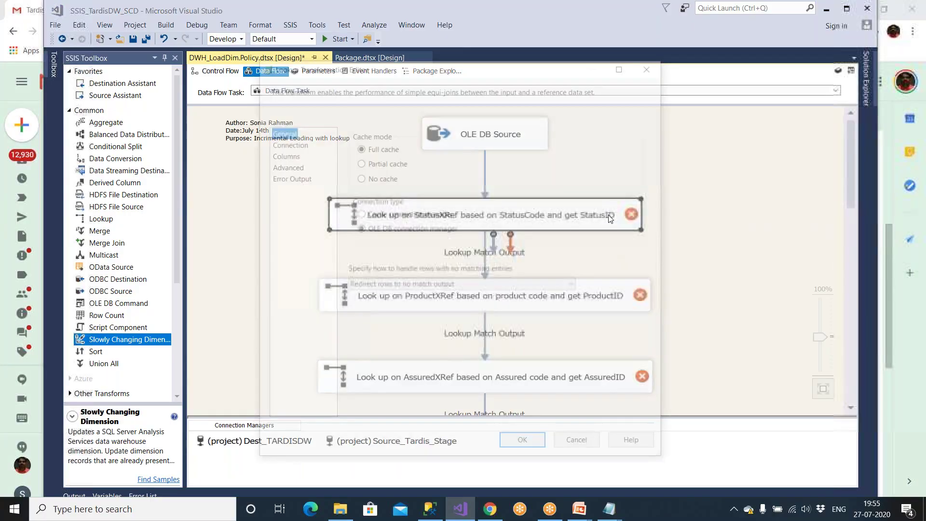
{"action": "left_click", "coordinate": [289, 142]}
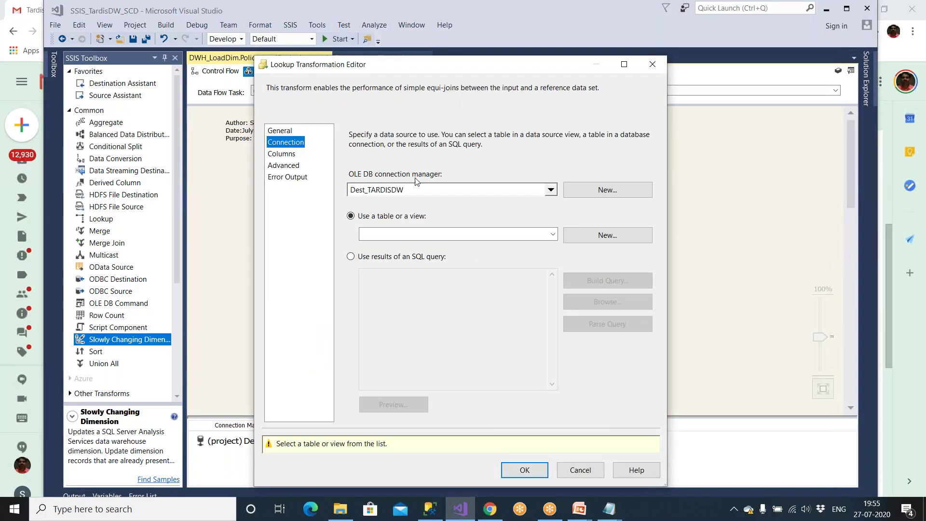
{"action": "left_click", "coordinate": [582, 471]}
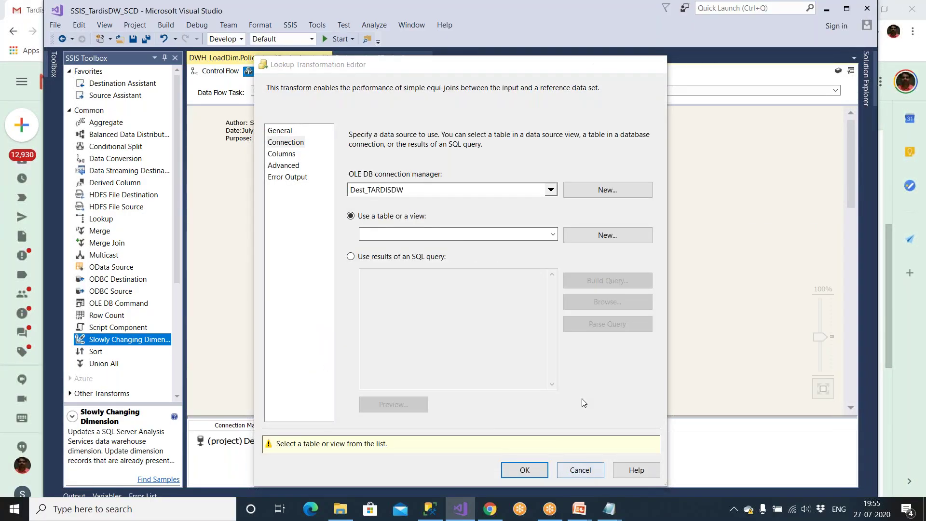
{"action": "scroll", "coordinate": [641, 302], "scroll_direction": "down", "scroll_amount": 2}
{"action": "scroll", "coordinate": [641, 302], "scroll_direction": "down", "scroll_amount": 10}
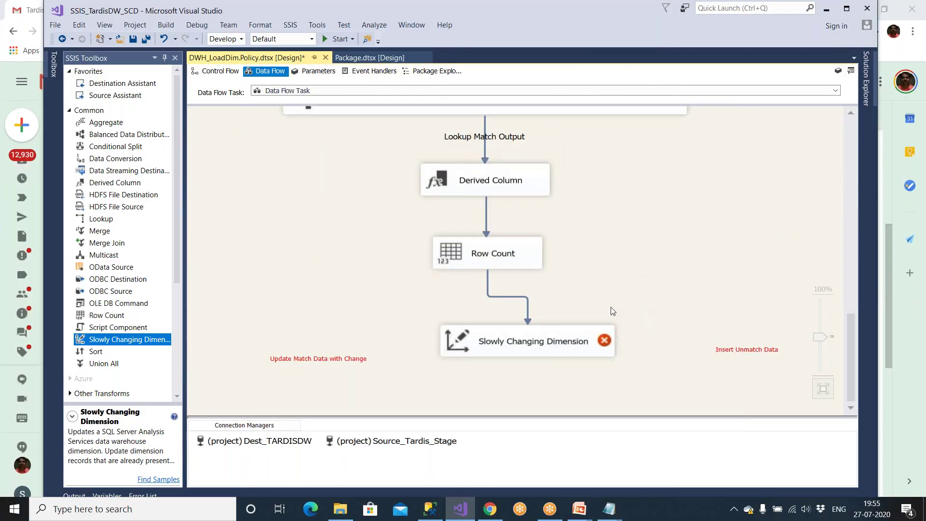
Start the Slowly Changing Dimension Wizard, select the [Dimension].[Policy] table on the Dest_TARDISDW connection and maximize the wizard
{"action": "left_click", "coordinate": [528, 342]}
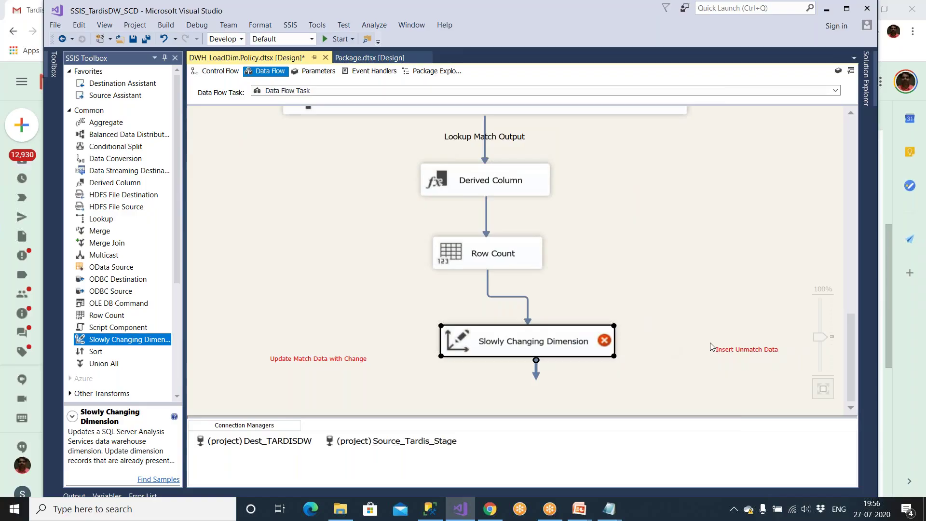
{"action": "double_click", "coordinate": [523, 346]}
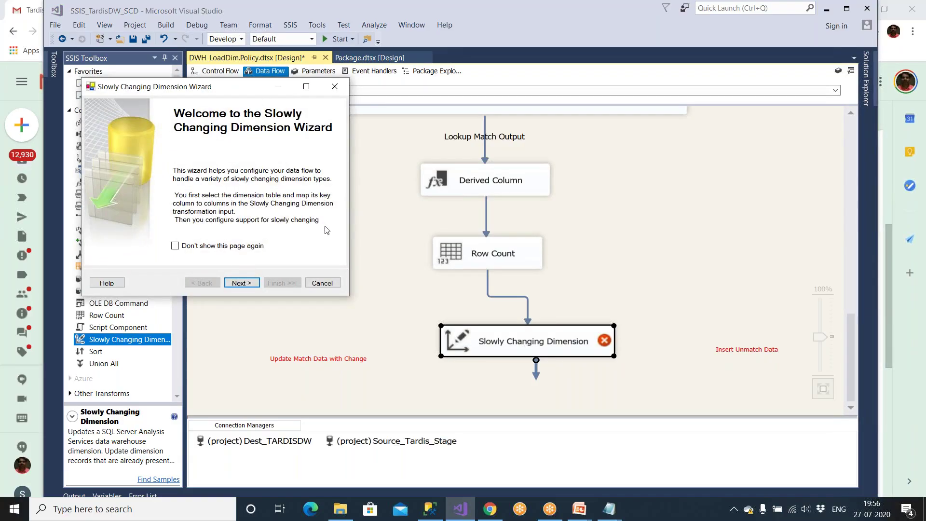
{"action": "left_click", "coordinate": [242, 283]}
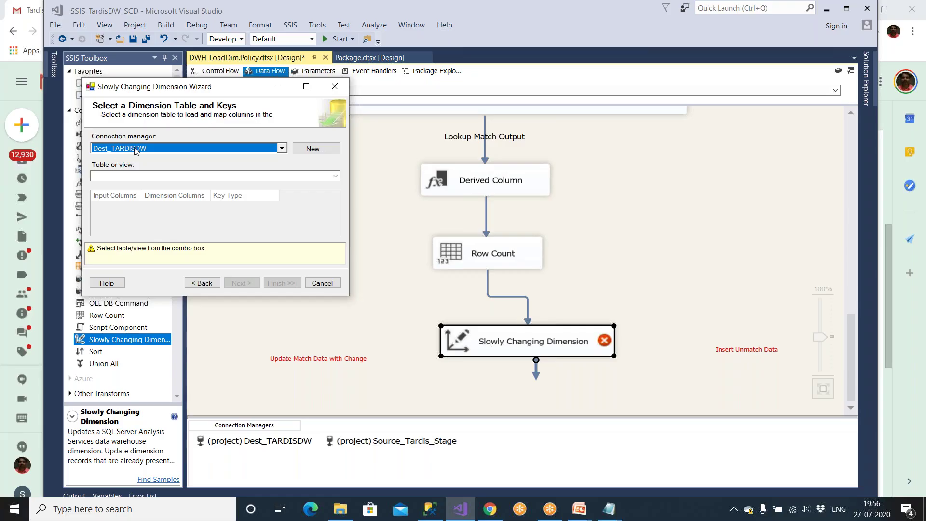
{"action": "left_click", "coordinate": [191, 176]}
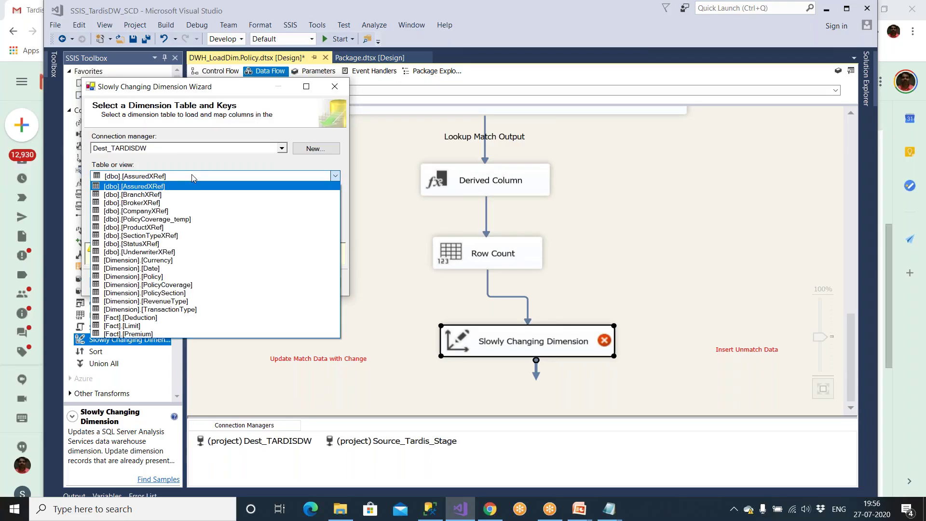
{"action": "left_click", "coordinate": [174, 277]}
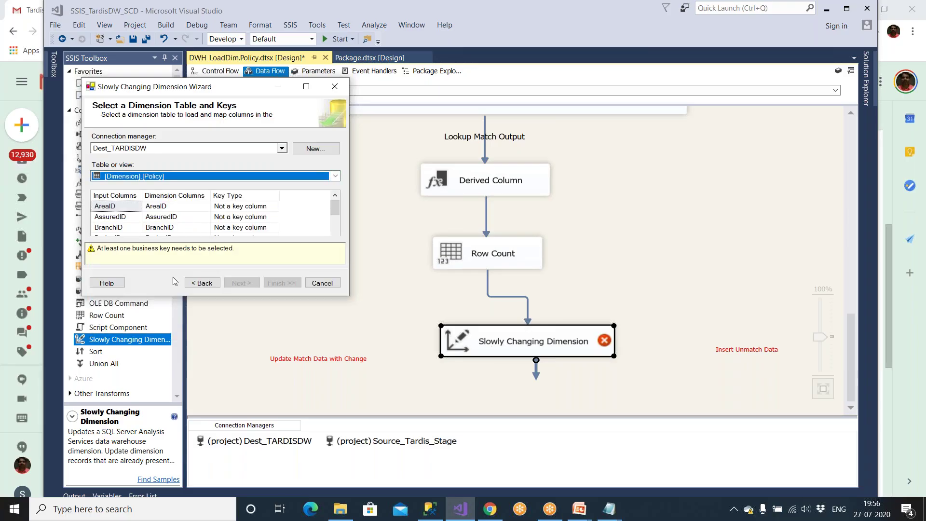
{"action": "left_click", "coordinate": [305, 87]}
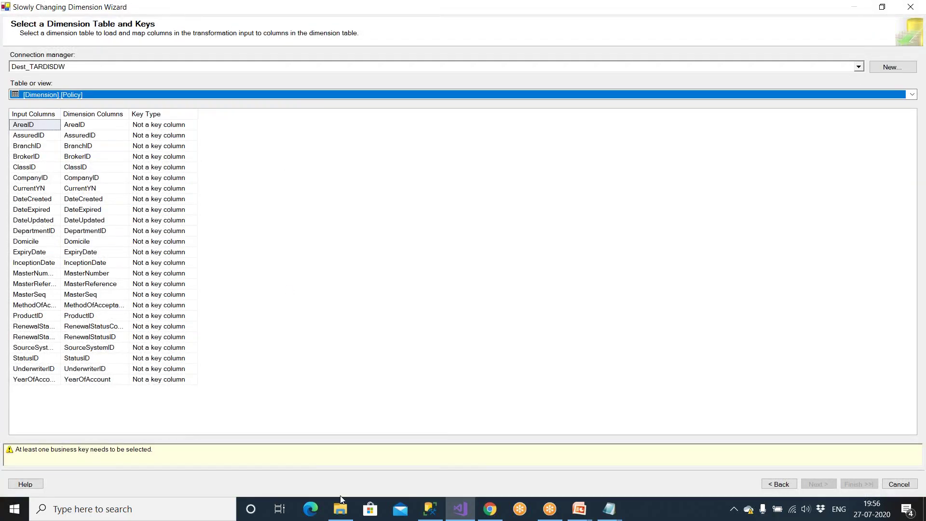
Open ETL Mapping doc in Excel from the Tardis Project's Project Files\DWH folder and examine the DimPolicy sheet's mapping rules
{"action": "left_click", "coordinate": [340, 509]}
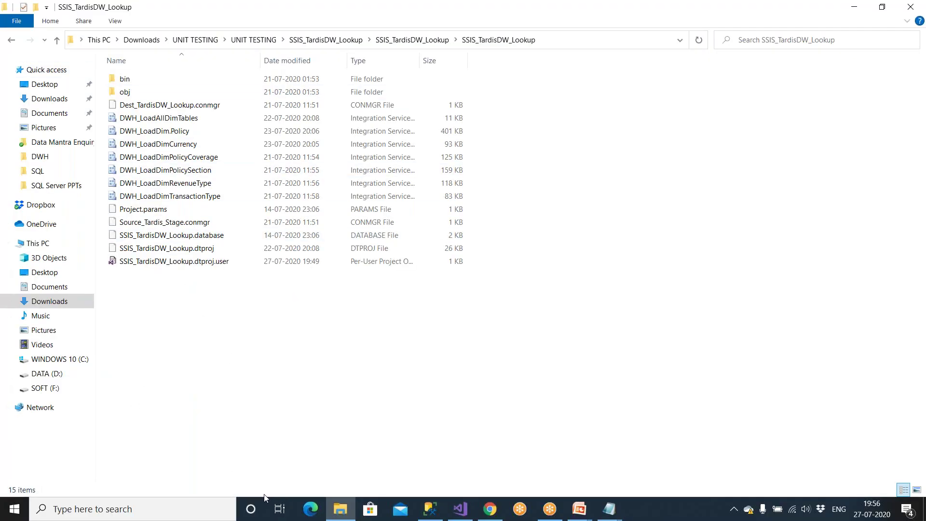
{"action": "key", "text": "super+d"}
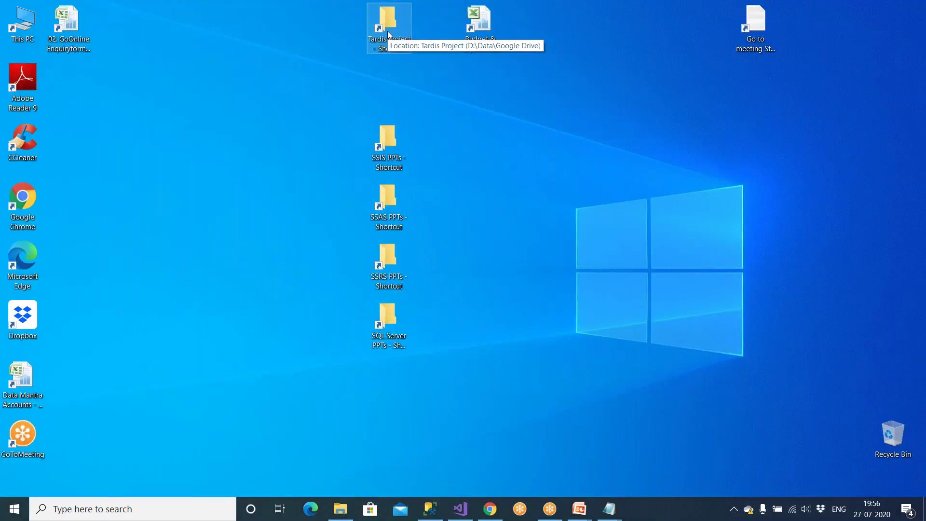
{"action": "double_click", "coordinate": [387, 31]}
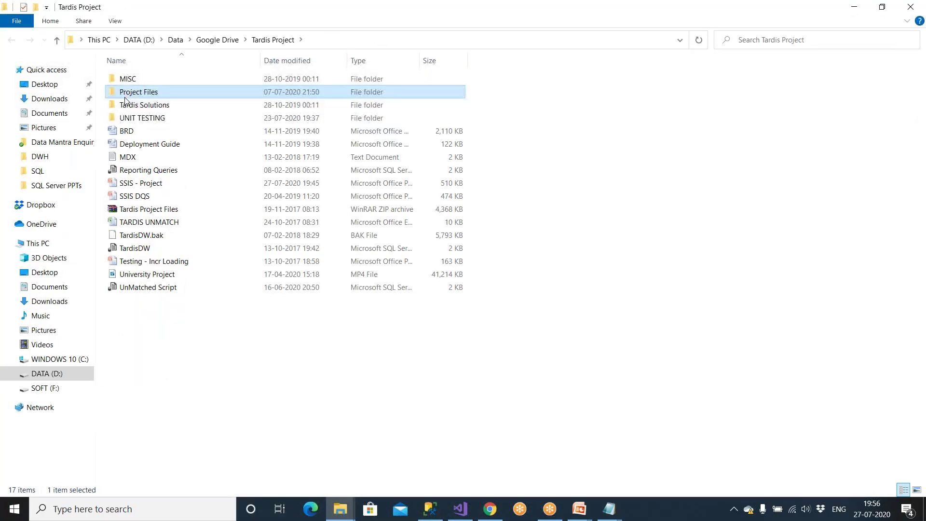
{"action": "double_click", "coordinate": [124, 97]}
{"action": "double_click", "coordinate": [142, 81]}
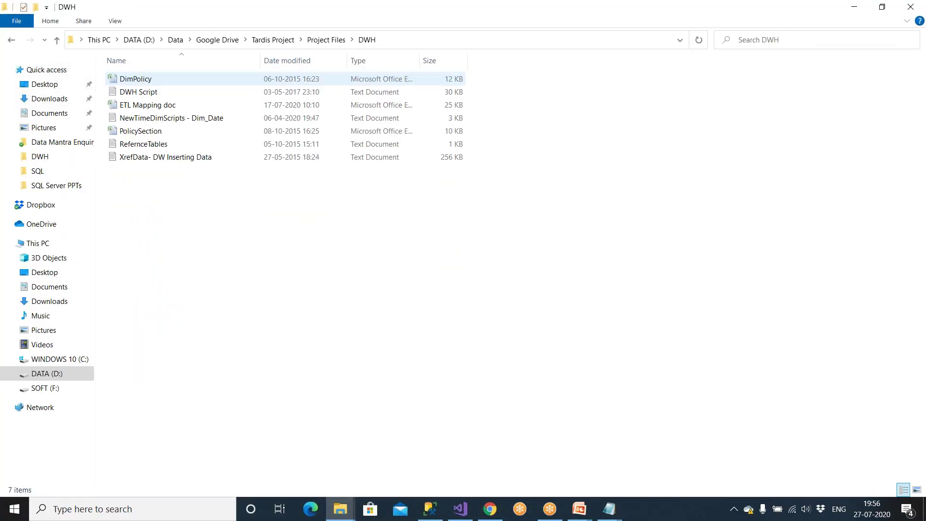
{"action": "left_click", "coordinate": [150, 111]}
{"action": "double_click", "coordinate": [151, 111]}
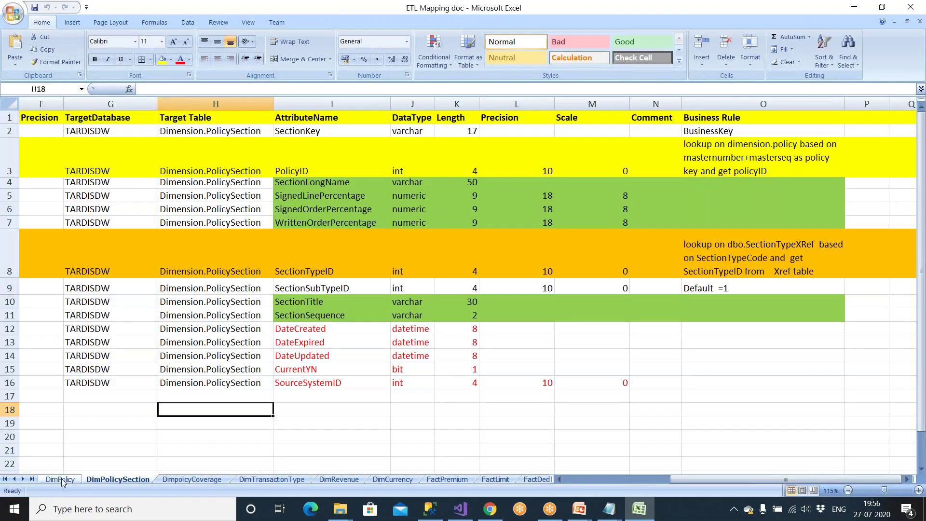
{"action": "left_click", "coordinate": [60, 479]}
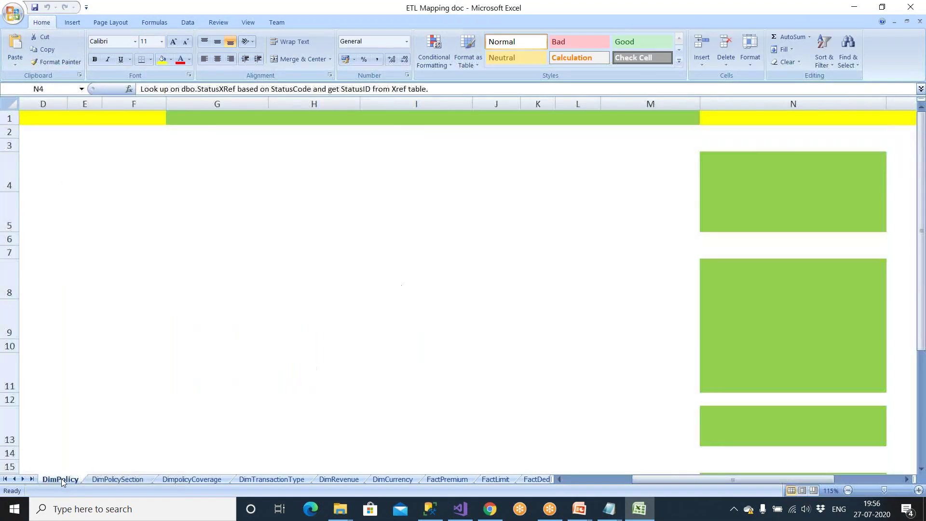
{"action": "left_click_drag", "start_coordinate": [429, 132], "coordinate": [536, 147]}
Return to the Slowly Changing Dimension Wizard, widen the Input Columns list and set MasterNumber's key type to Business key
{"action": "left_click", "coordinate": [468, 515]}
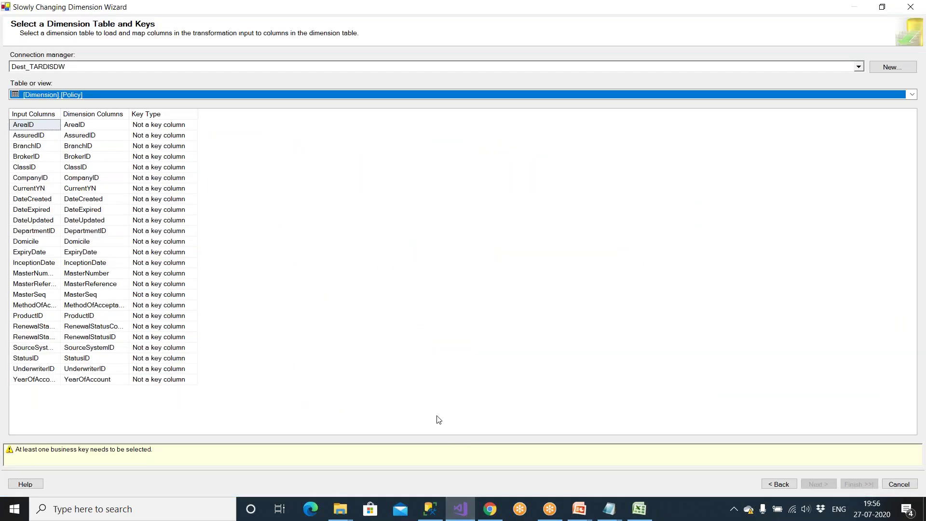
{"action": "double_click", "coordinate": [61, 113]}
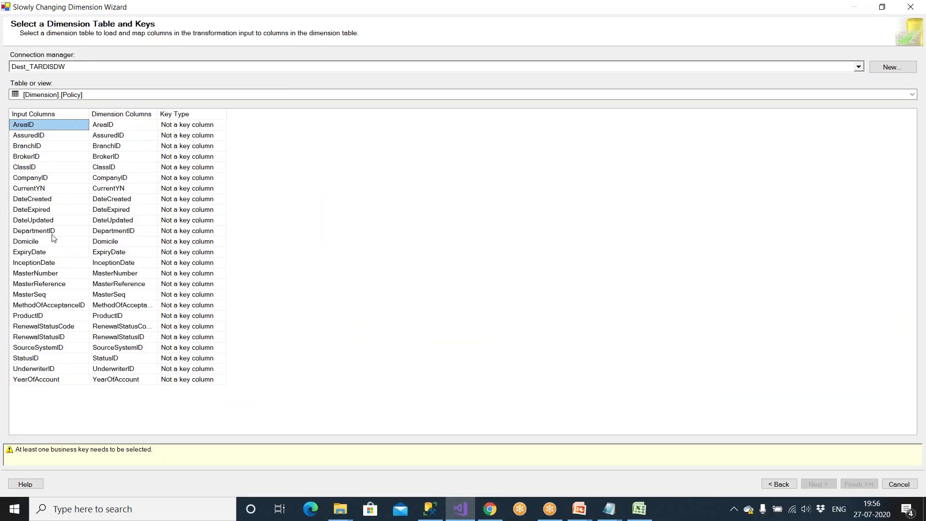
{"action": "left_click", "coordinate": [42, 275]}
{"action": "left_click", "coordinate": [111, 274]}
{"action": "left_click", "coordinate": [186, 274]}
{"action": "left_click", "coordinate": [188, 274]}
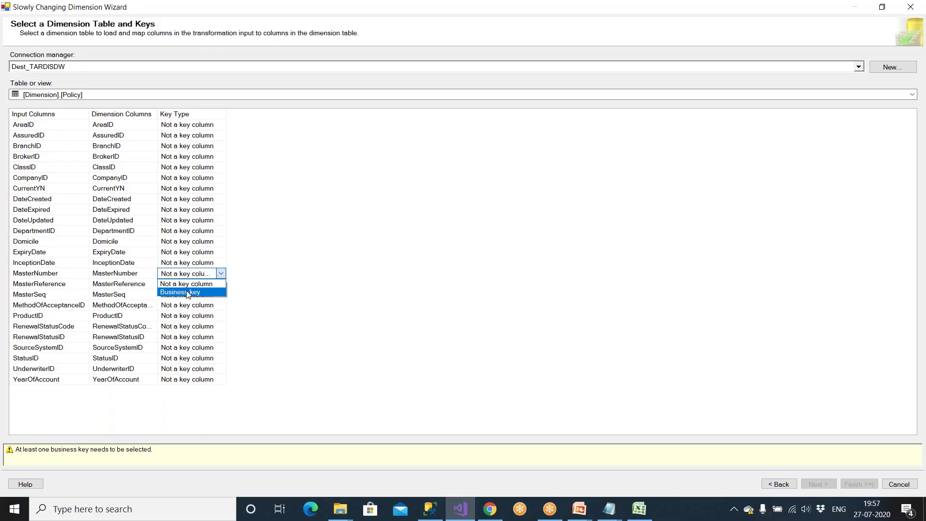
{"action": "left_click", "coordinate": [181, 292]}
Set MasterSeq's key type to Business key
{"action": "left_click", "coordinate": [66, 285]}
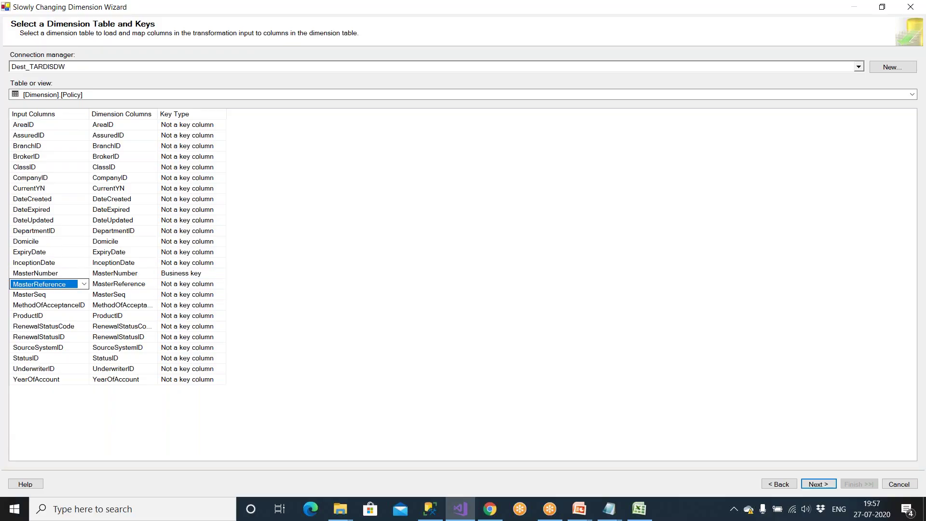
{"action": "left_click", "coordinate": [61, 295]}
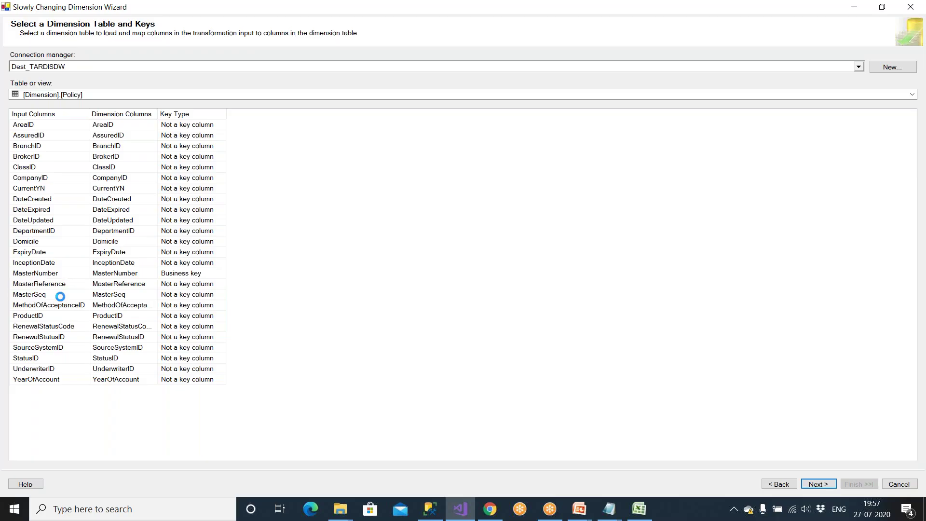
{"action": "left_click", "coordinate": [174, 295]}
{"action": "left_click", "coordinate": [176, 295]}
{"action": "left_click", "coordinate": [182, 314]}
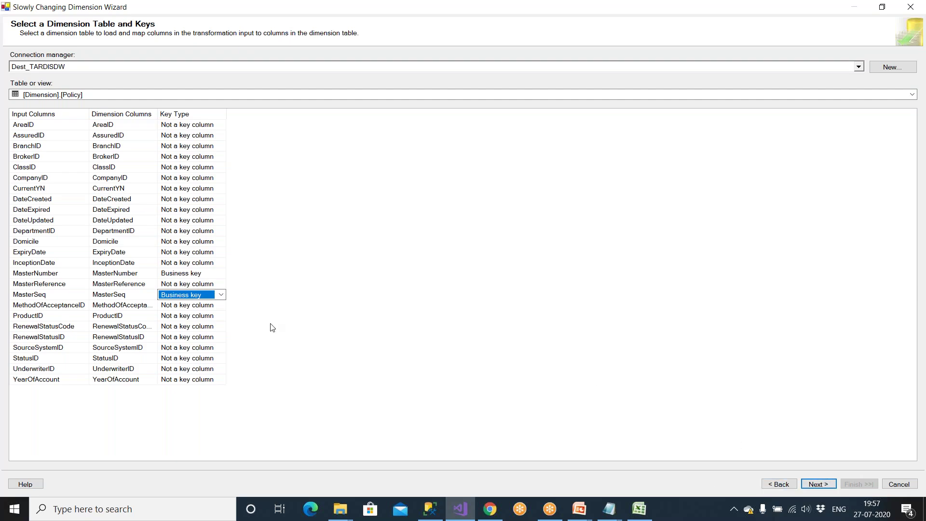
Reset the key types of MasterNumber and MasterSeq to Not a key column
{"action": "left_click", "coordinate": [207, 274]}
{"action": "left_click", "coordinate": [196, 284]}
{"action": "left_click", "coordinate": [195, 295]}
{"action": "left_click", "coordinate": [198, 294]}
{"action": "left_click", "coordinate": [199, 306]}
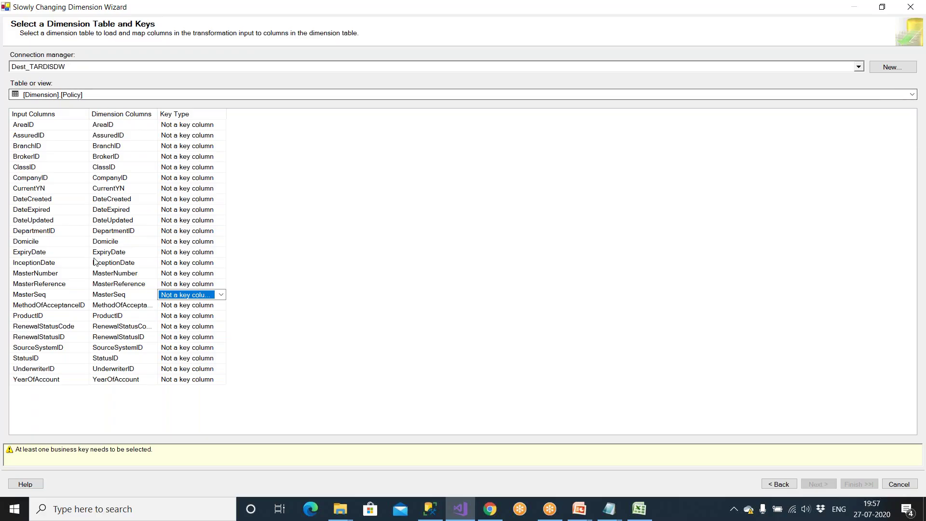
Set the key types of MasterSeq and MasterNumber to Business key and continue to the Slowly Changing Dimension Columns page
{"action": "left_click", "coordinate": [187, 295]}
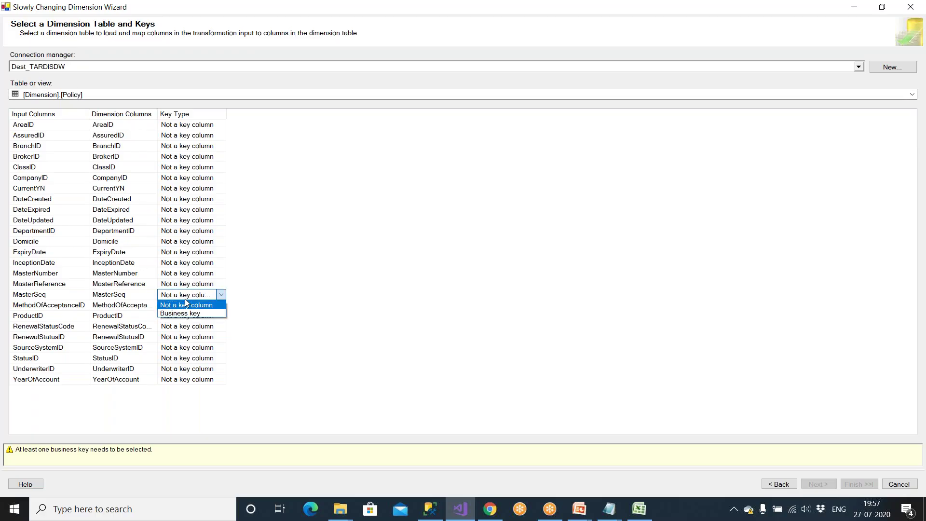
{"action": "left_click", "coordinate": [188, 315]}
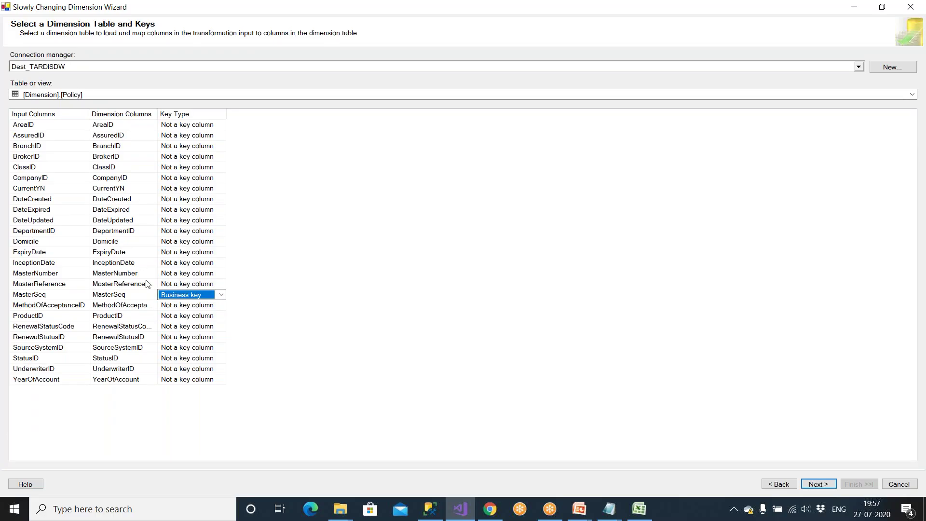
{"action": "left_click", "coordinate": [58, 296]}
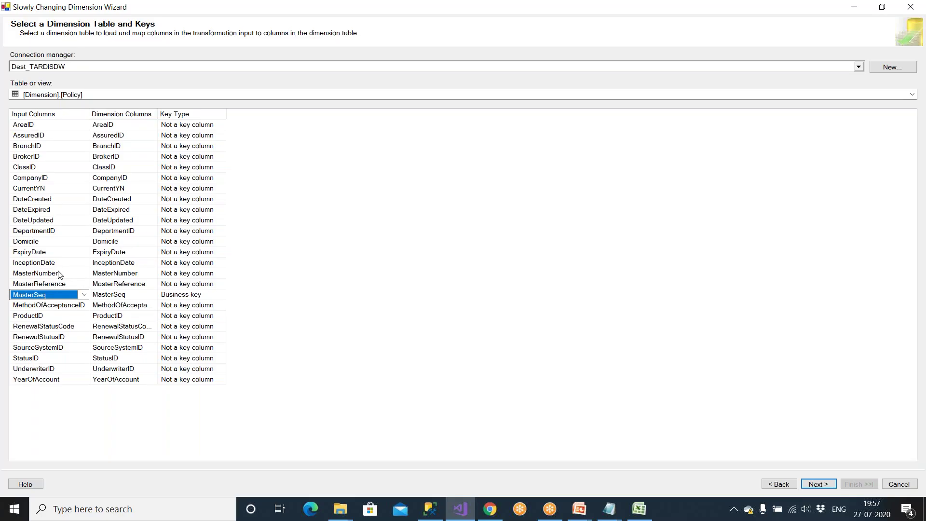
{"action": "left_click", "coordinate": [59, 274]}
{"action": "left_click", "coordinate": [178, 274]}
{"action": "left_click", "coordinate": [178, 275]}
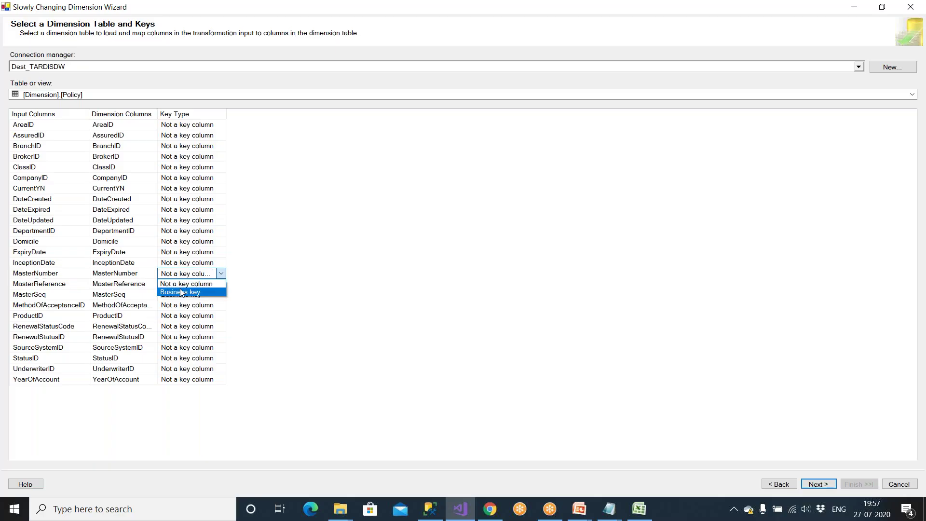
{"action": "left_click", "coordinate": [182, 292]}
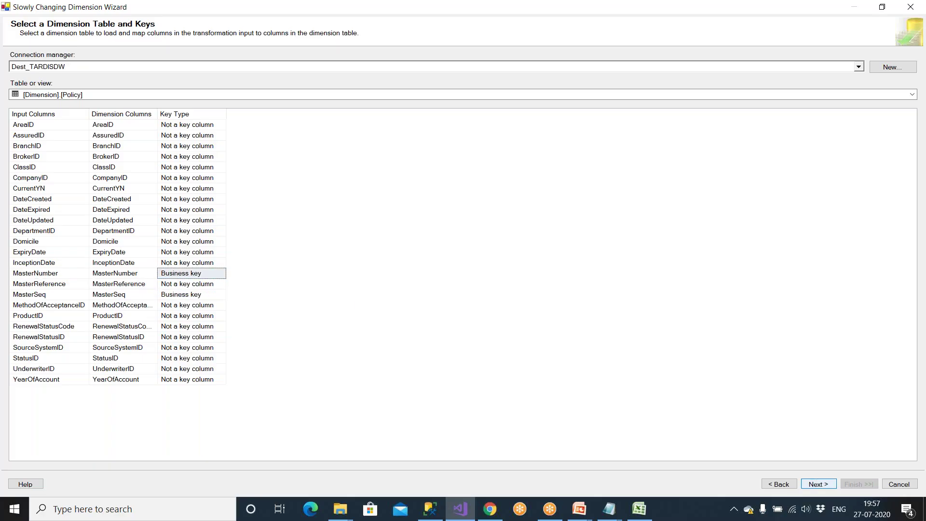
{"action": "left_click", "coordinate": [819, 484]}
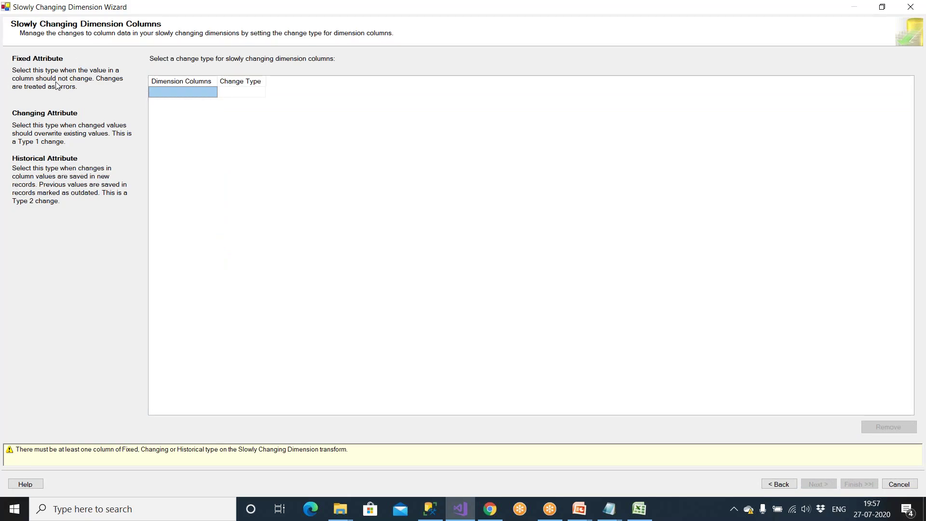
Open a blank Notepad document and write "Fixed Attribute (Type 0)" on its first line
{"action": "key", "text": "super"}
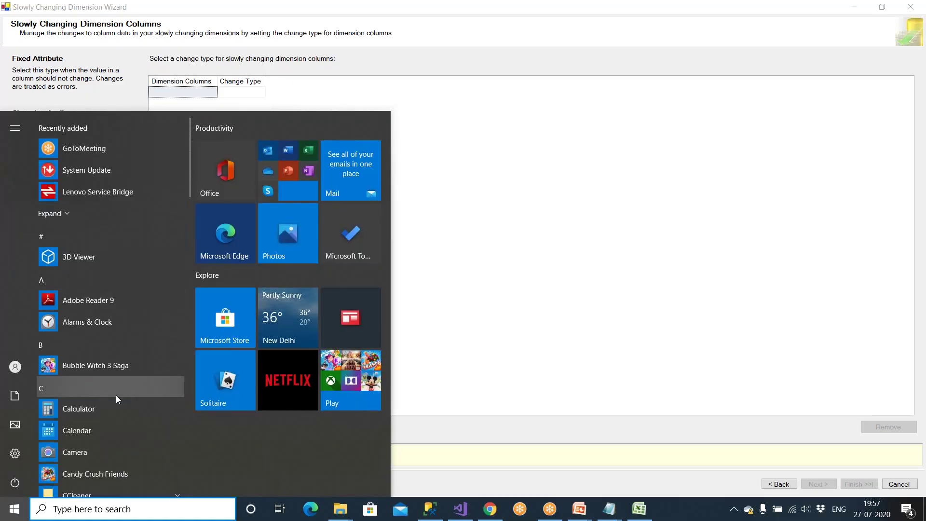
{"action": "key", "text": "super"}
{"action": "key", "text": "super"}
{"action": "type", "text": "note"}
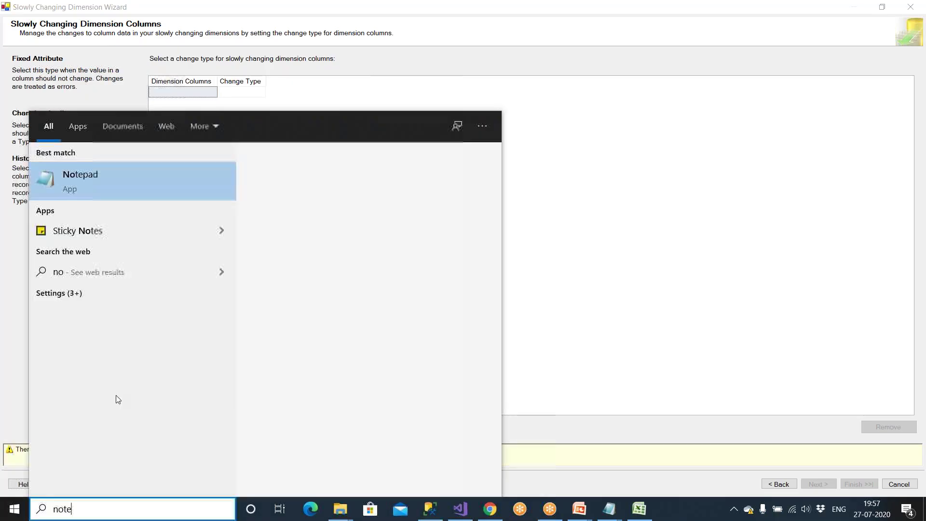
{"action": "left_click", "coordinate": [97, 188]}
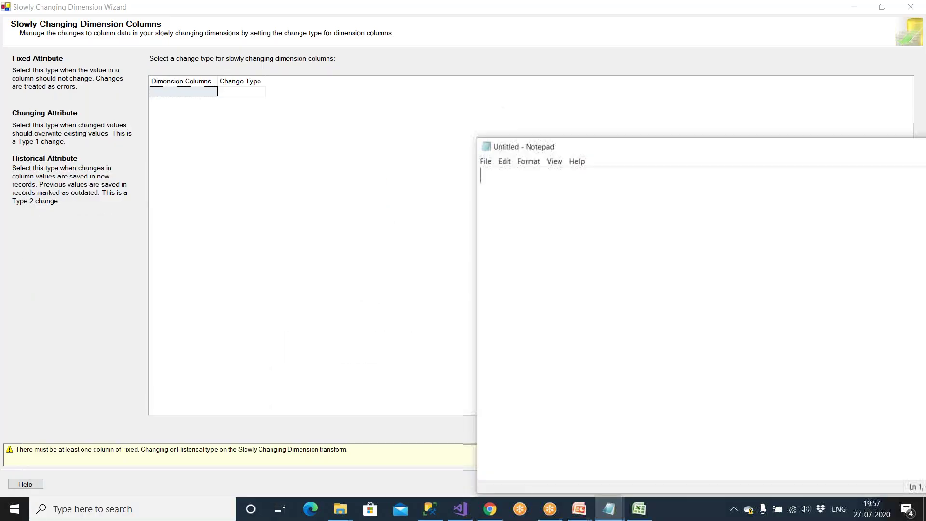
{"action": "type", "text": "Fixed"}
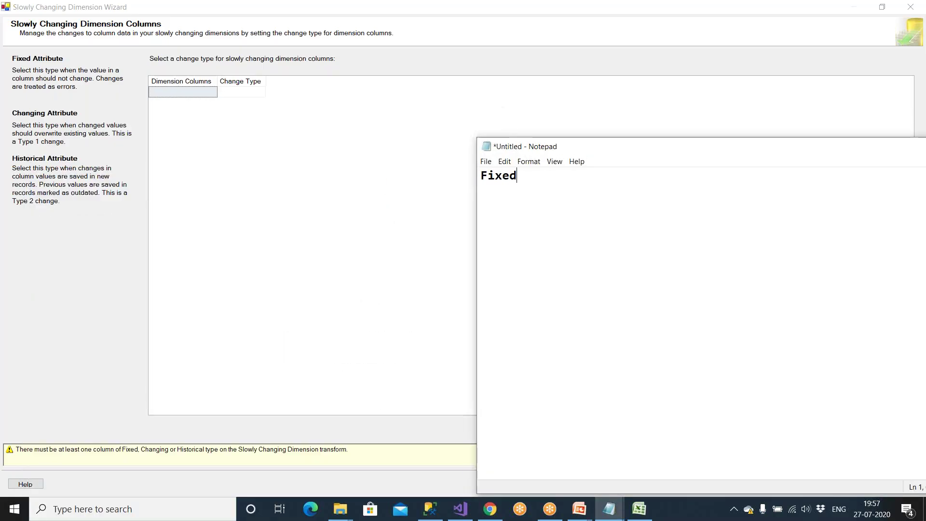
{"action": "type", "text": " Attribu"}
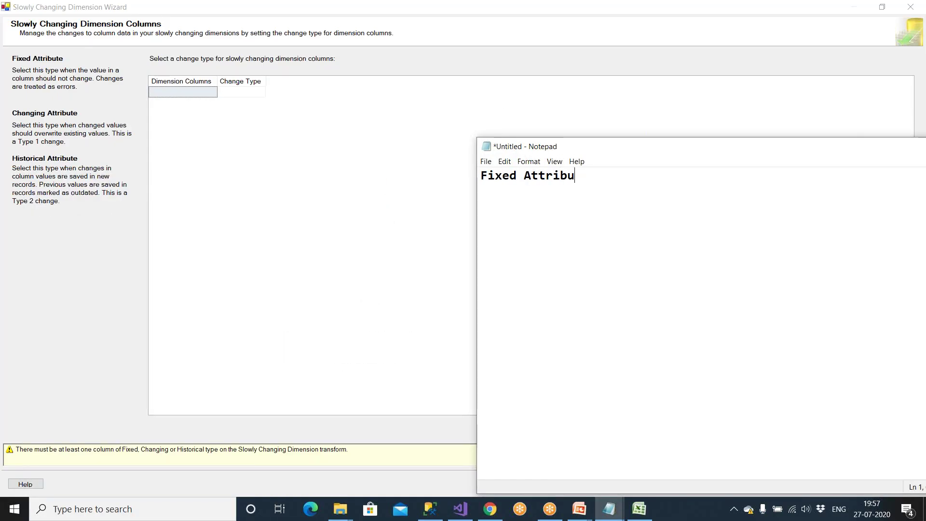
{"action": "type", "text": "te ("}
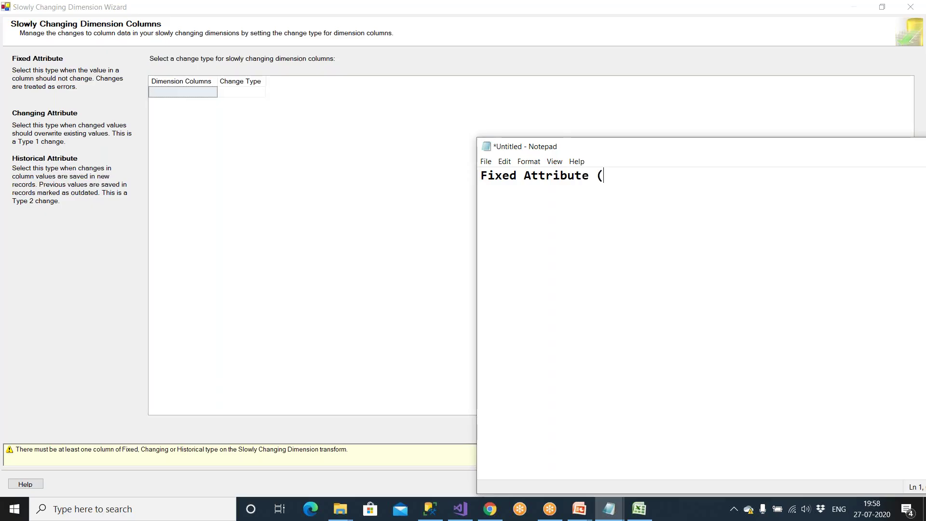
{"action": "type", "text": "Type 0)"}
{"action": "key", "text": "Return"}
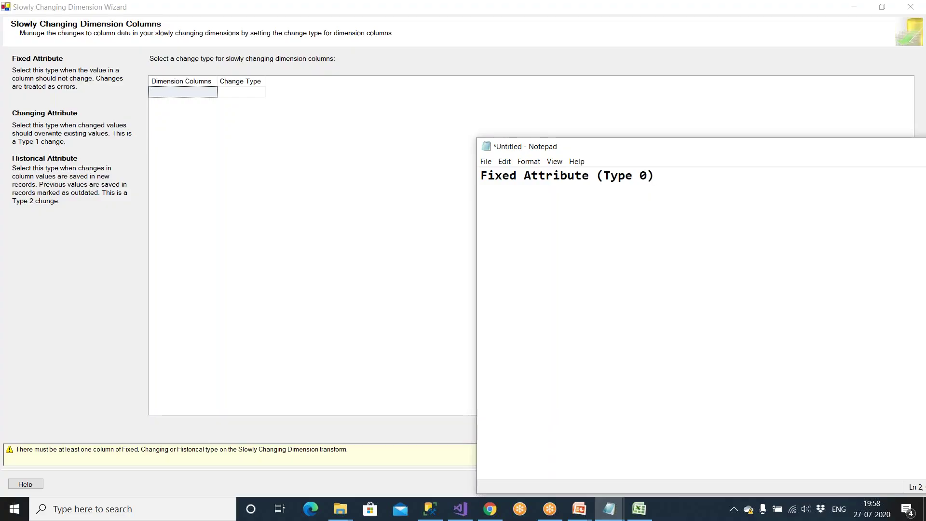
Add the lines "Changing Attribute (Type 1)" and "Historical Attribute (Type 2)" to the note, and append "---" to the Fixed Attribute line
{"action": "type", "text": "Chnag"}
{"action": "key", "text": "BackSpace"}
{"action": "key", "text": "BackSpace"}
{"action": "key", "text": "BackSpace"}
{"action": "type", "text": "anging Attribute "}
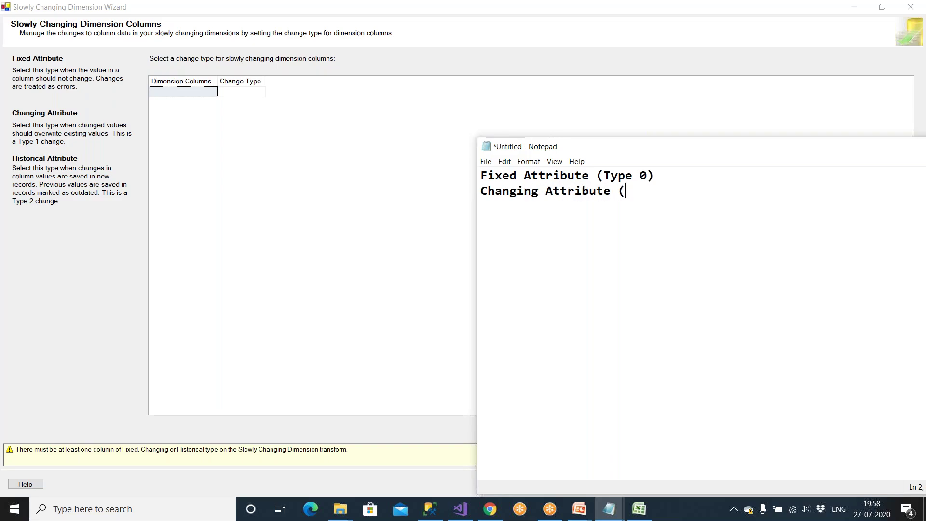
{"action": "type", "text": "(Typ1)"}
{"action": "key", "text": "Return"}
{"action": "key", "text": "Up"}
{"action": "type", "text": "e"}
{"action": "key", "text": "Return"}
{"action": "type", "text": "His"}
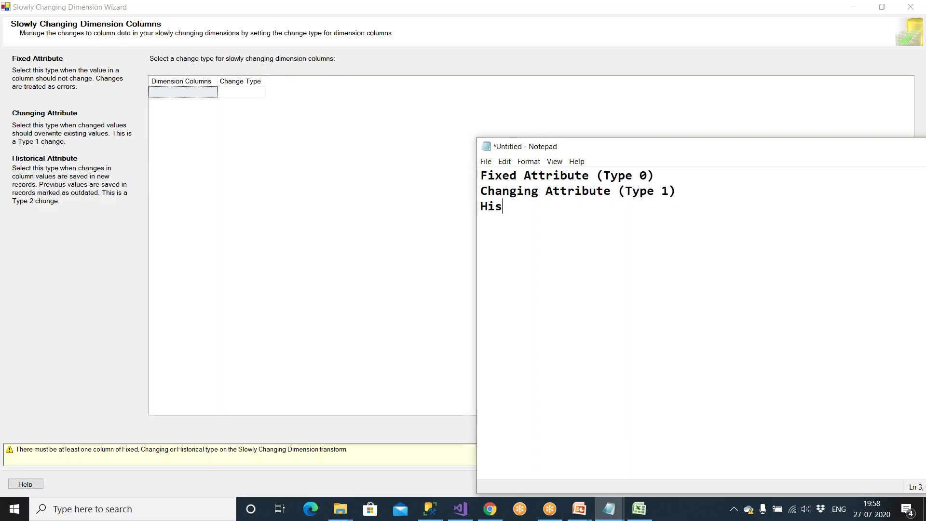
{"action": "type", "text": "torical Attr"}
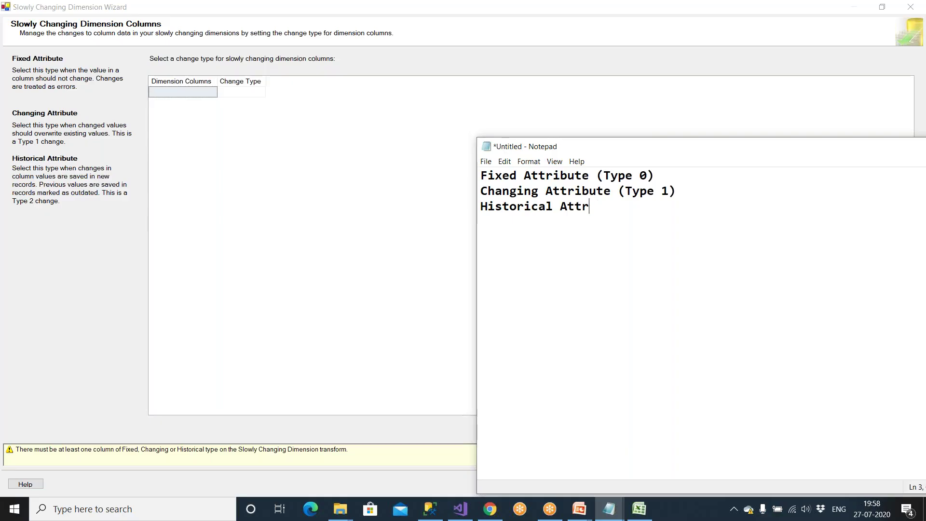
{"action": "type", "text": "ibute (Type 2"}
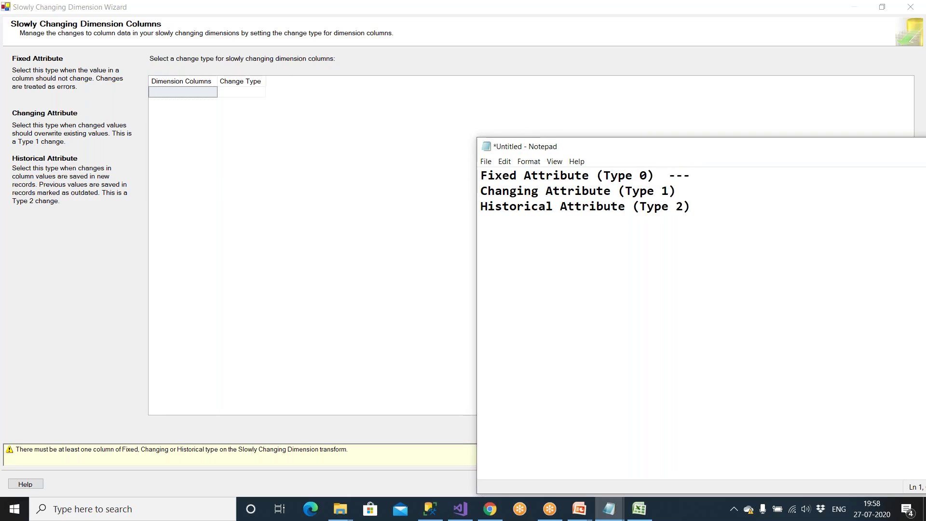
Open a new Excel workbook and enter the table title Emp in cell B3
{"action": "key", "text": "super"}
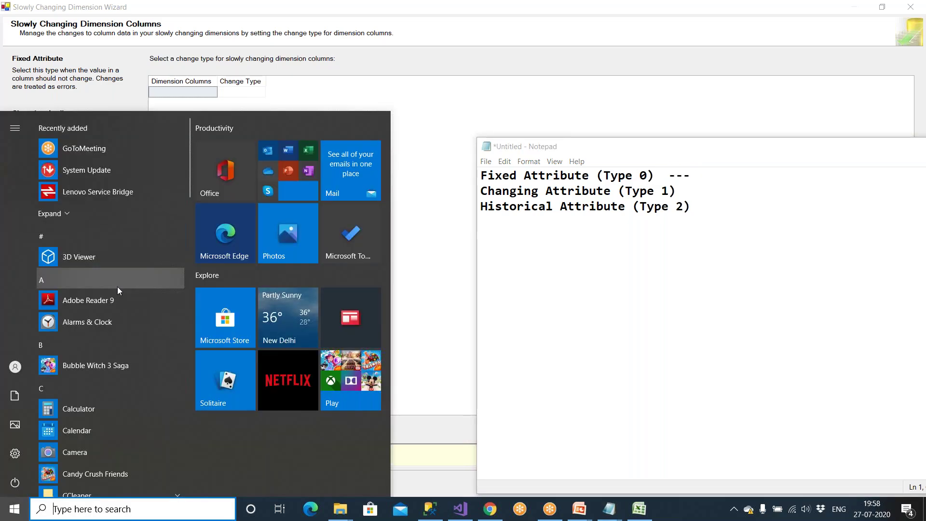
{"action": "type", "text": "exce"}
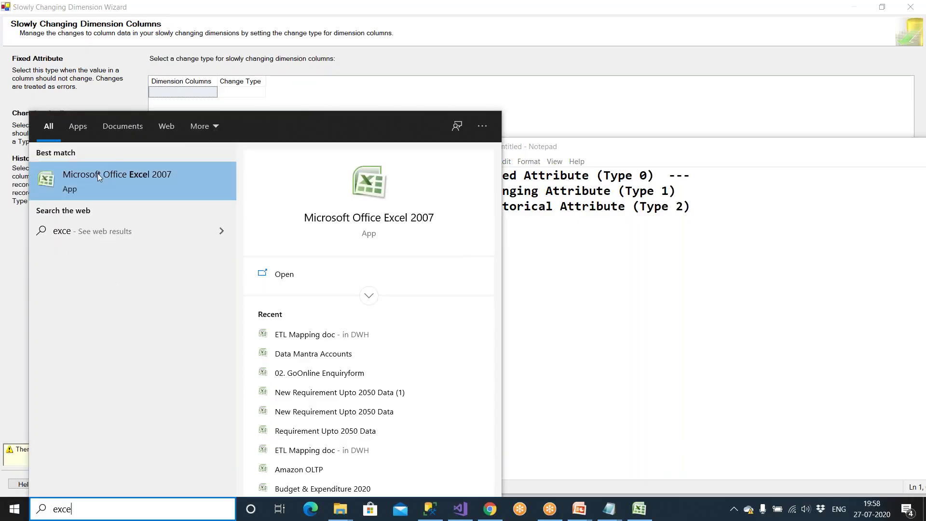
{"action": "left_click", "coordinate": [97, 173]}
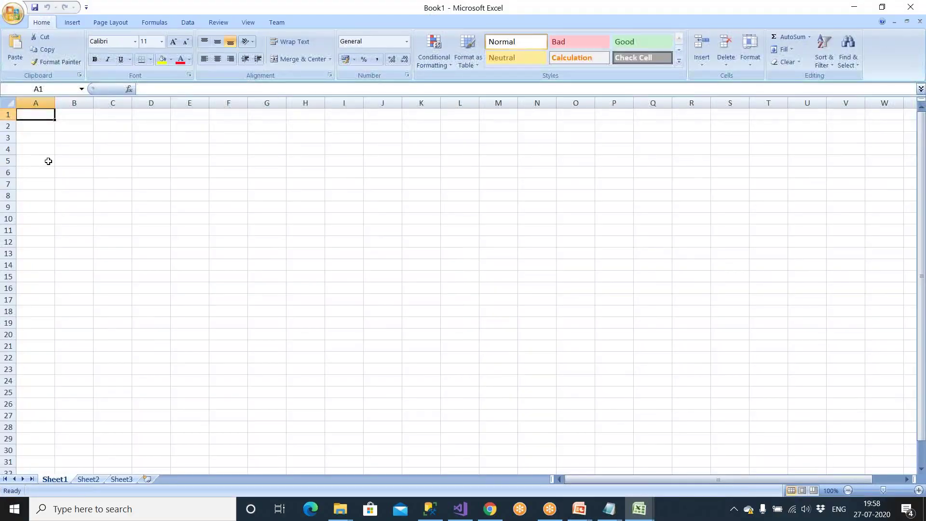
{"action": "left_click", "coordinate": [114, 153]}
{"action": "type", "text": "Emp"}
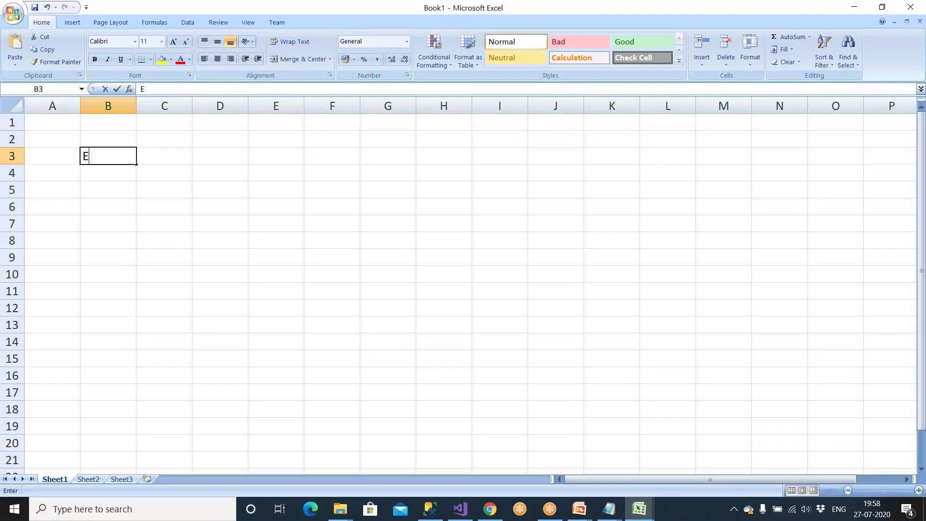
Enter the headers Eid, Name, gender, Sal and City in C4:G4 and fill them yellow
{"action": "left_click", "coordinate": [164, 174]}
{"action": "type", "text": "Ei"}
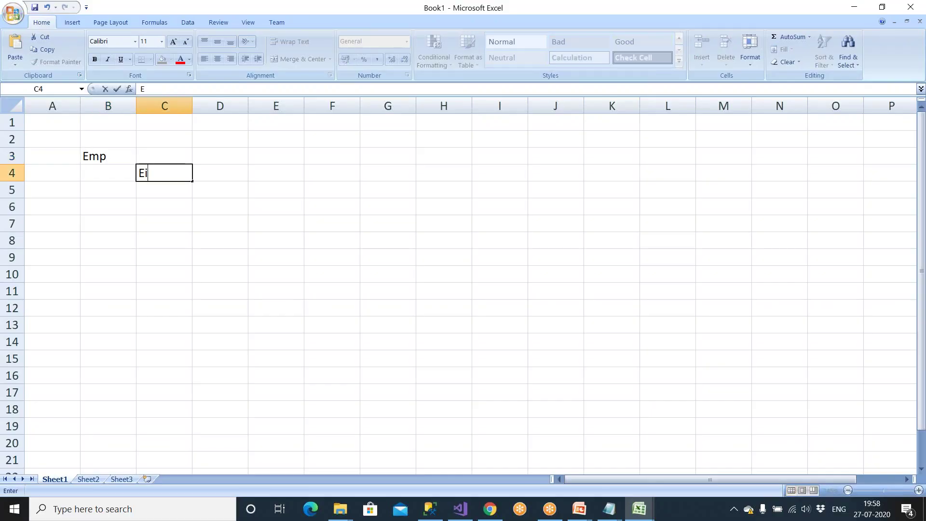
{"action": "type", "text": "d"}
{"action": "key", "text": "Tab"}
{"action": "type", "text": "NAme"}
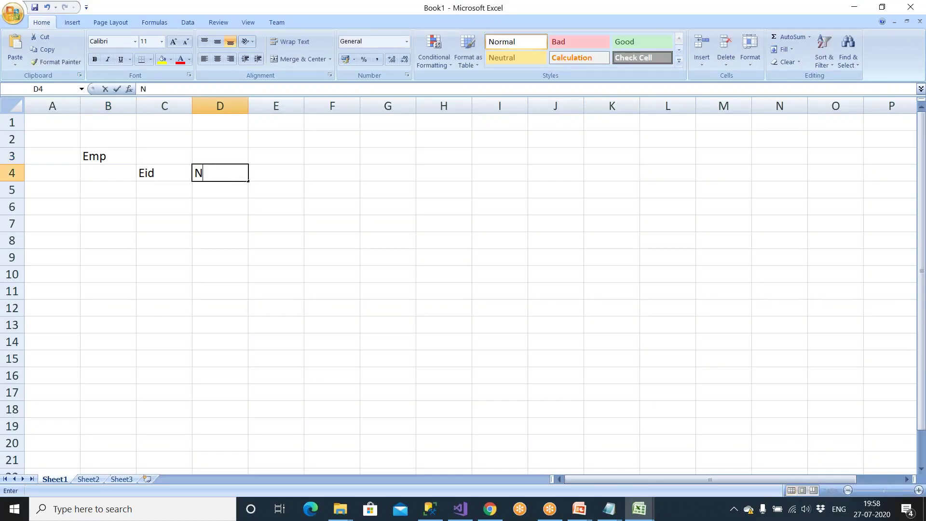
{"action": "key", "text": "Tab"}
{"action": "type", "text": "gender"}
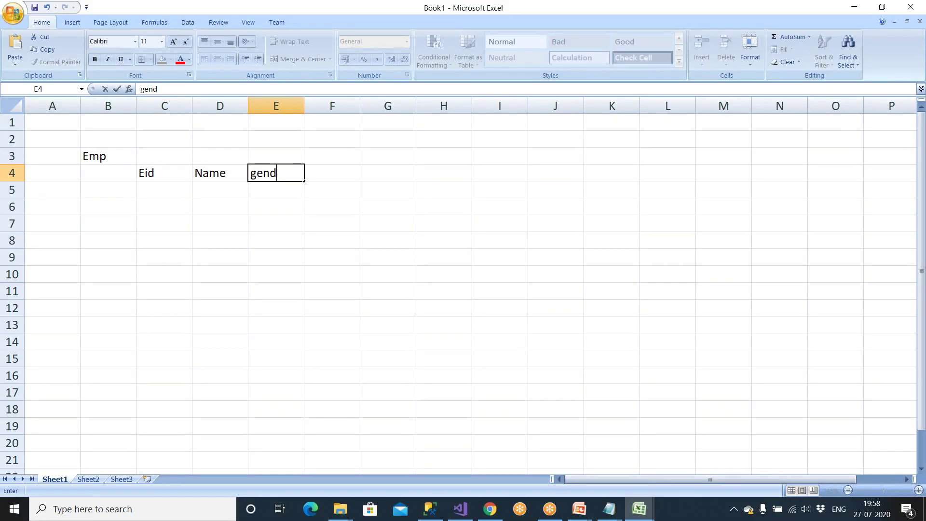
{"action": "key", "text": "Tab"}
{"action": "type", "text": "Sal"}
{"action": "key", "text": "Tab"}
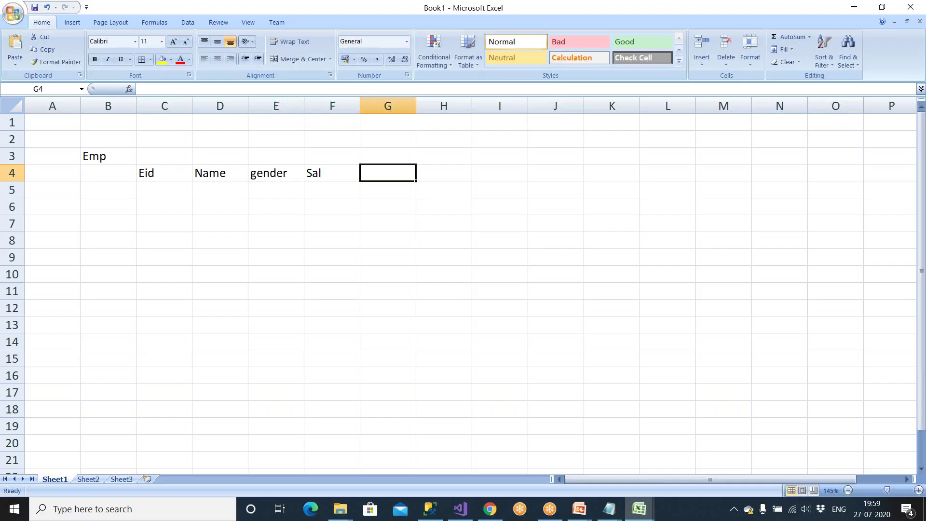
{"action": "type", "text": "City"}
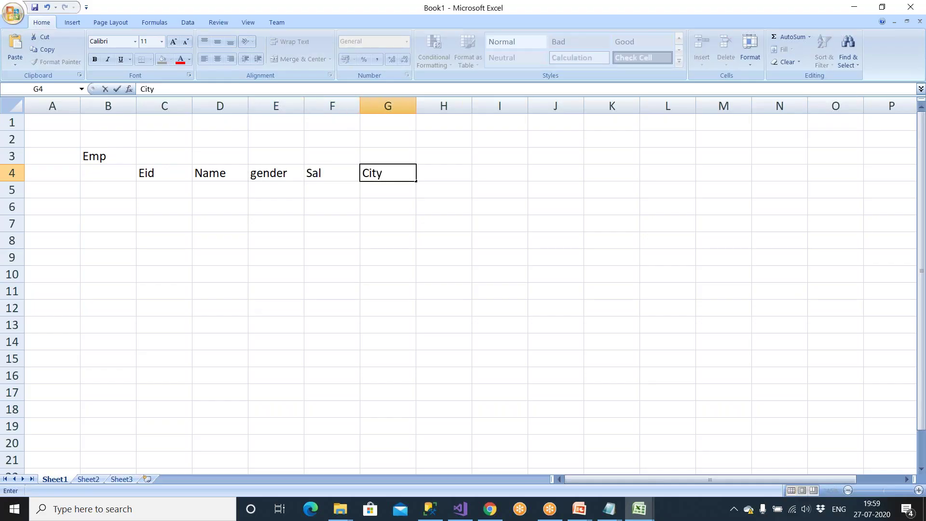
{"action": "left_click", "coordinate": [196, 219]}
{"action": "left_click_drag", "start_coordinate": [154, 172], "coordinate": [384, 174]}
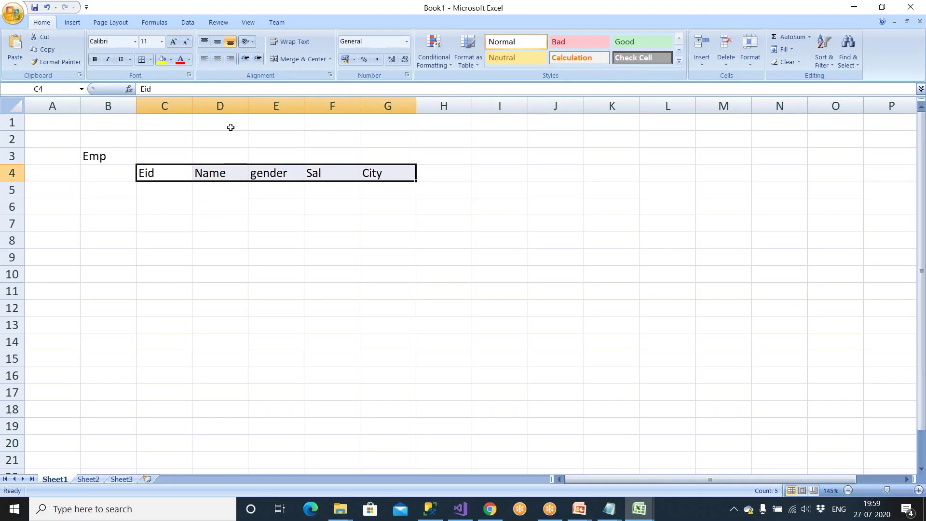
{"action": "left_click", "coordinate": [163, 60]}
Copy the Emp title and header rows to B15 and rename the copy's title DimEmp
{"action": "left_click_drag", "start_coordinate": [118, 153], "coordinate": [387, 172]}
{"action": "key", "text": "ctrl+c"}
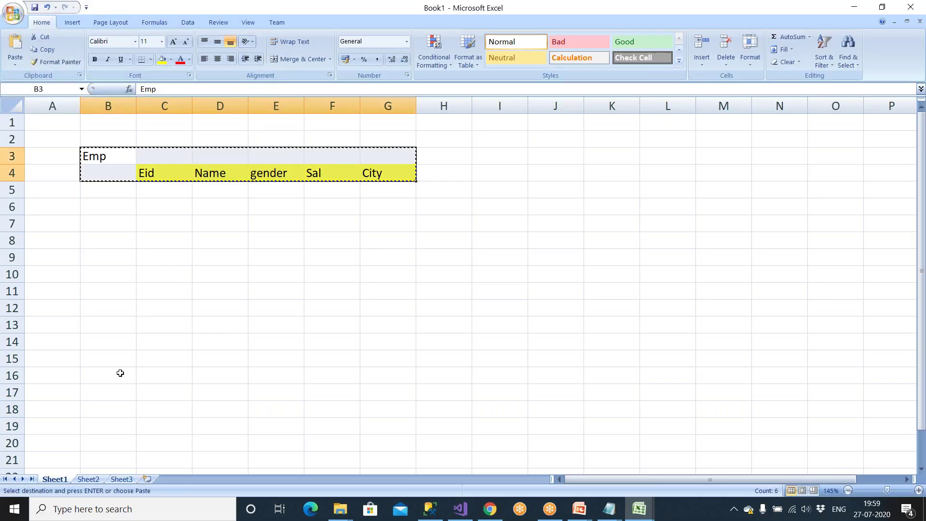
{"action": "left_click", "coordinate": [119, 356]}
{"action": "key", "text": "ctrl+v"}
{"action": "left_click", "coordinate": [193, 374]}
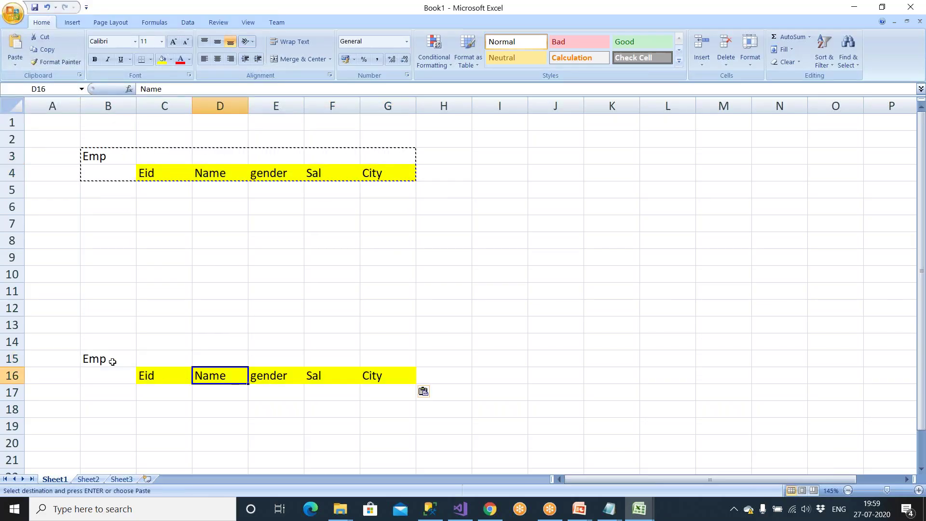
{"action": "left_click", "coordinate": [116, 360]}
{"action": "type", "text": "DimEmp"}
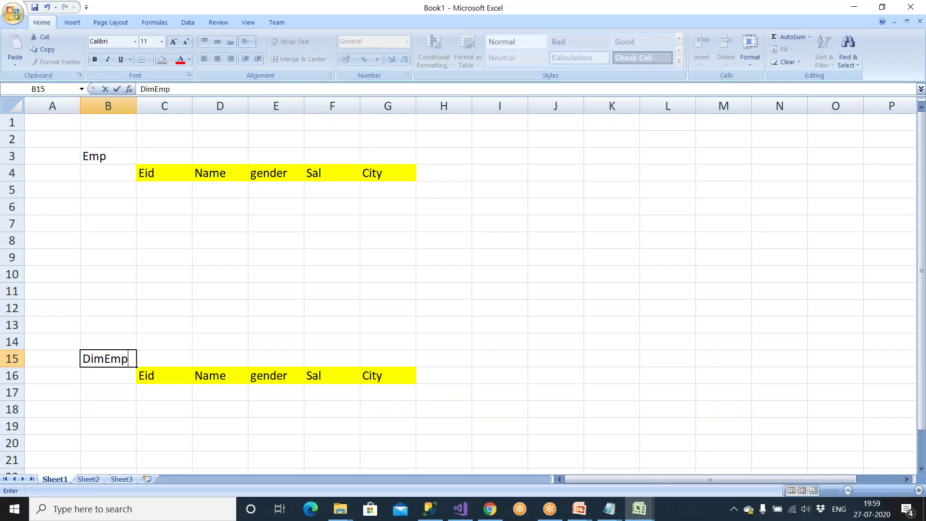
{"action": "left_click", "coordinate": [500, 307]}
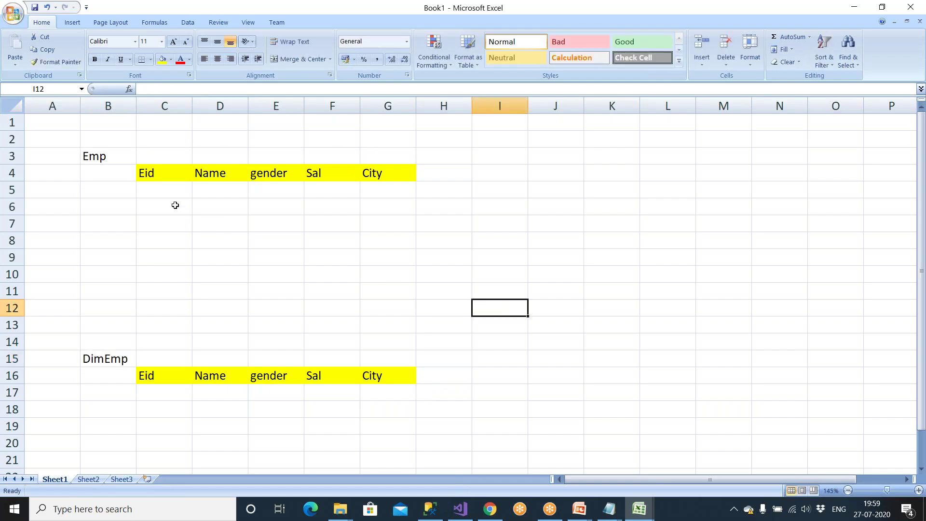
Center the contents of columns C through H horizontally
{"action": "left_click", "coordinate": [167, 189]}
{"action": "left_click_drag", "start_coordinate": [165, 105], "coordinate": [444, 106]}
{"action": "left_click", "coordinate": [217, 59]}
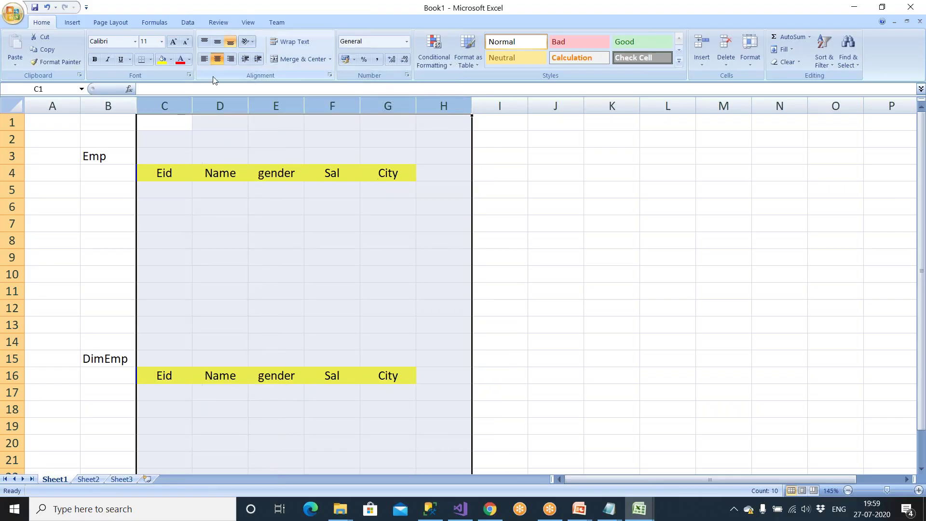
Enter the first Emp record in row 5: Eid 1, the employee's name, gender M, Sal 10000 and City BLR
{"action": "left_click", "coordinate": [176, 189]}
{"action": "type", "text": "1"}
{"action": "key", "text": "Tab"}
{"action": "type", "text": "John"}
{"action": "key", "text": "Tab"}
{"action": "type", "text": "M"}
{"action": "key", "text": "Tab"}
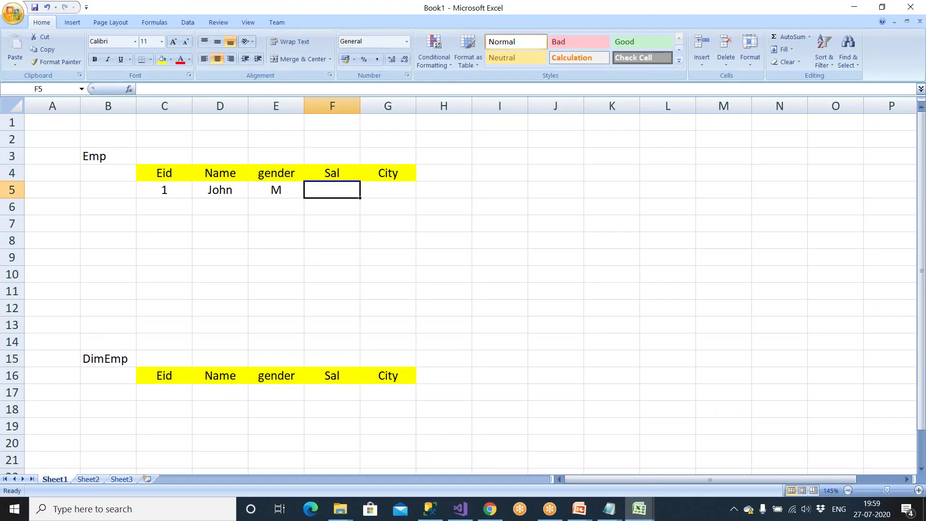
{"action": "type", "text": "10000"}
{"action": "key", "text": "Tab"}
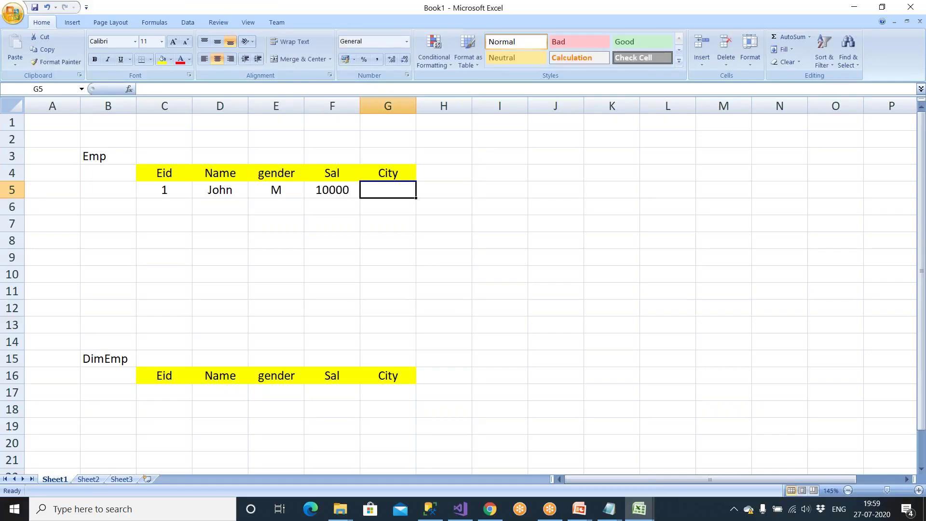
{"action": "type", "text": "BLR"}
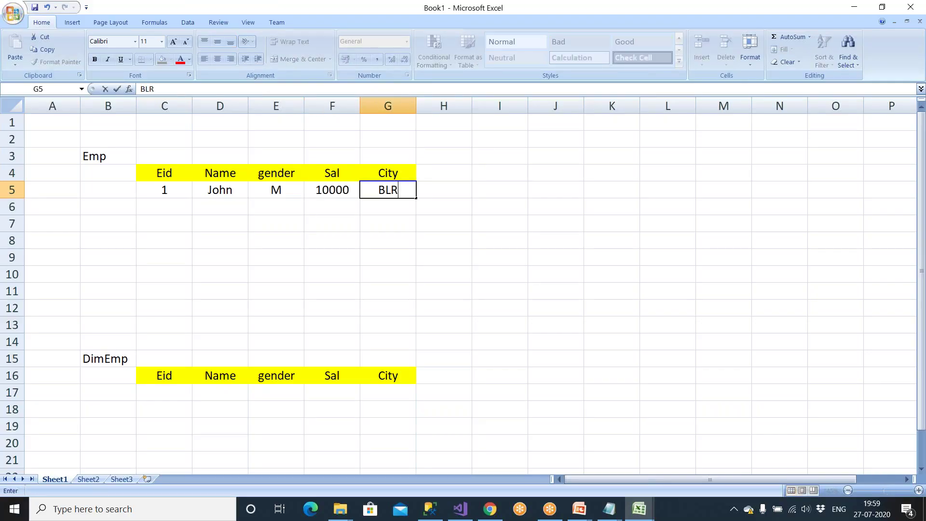
{"action": "key", "text": "Return"}
Enter the second Emp record in row 6: Eid 2, the employee's name, gender F, Sal 20000 and City HYD
{"action": "type", "text": "2"}
{"action": "key", "text": "Tab"}
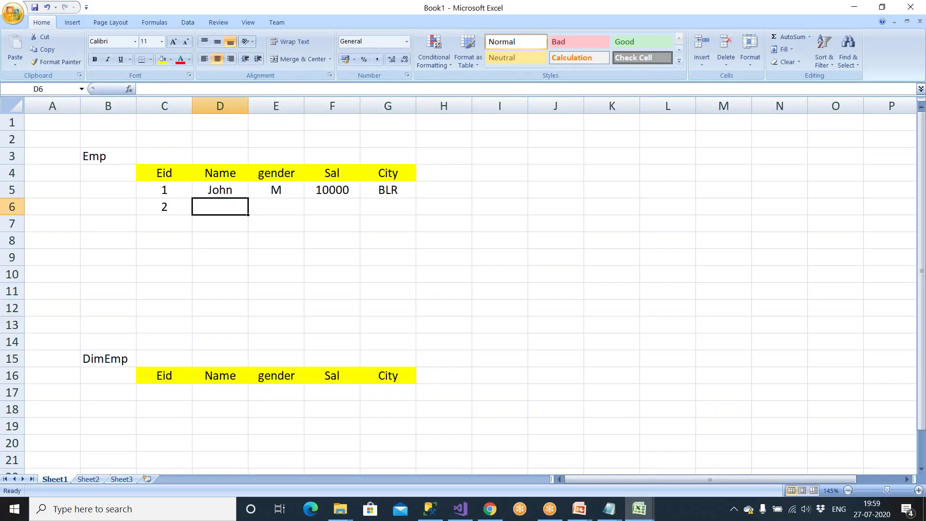
{"action": "type", "text": "Latha"}
{"action": "key", "text": "Tab"}
{"action": "type", "text": "F"}
{"action": "key", "text": "Tab"}
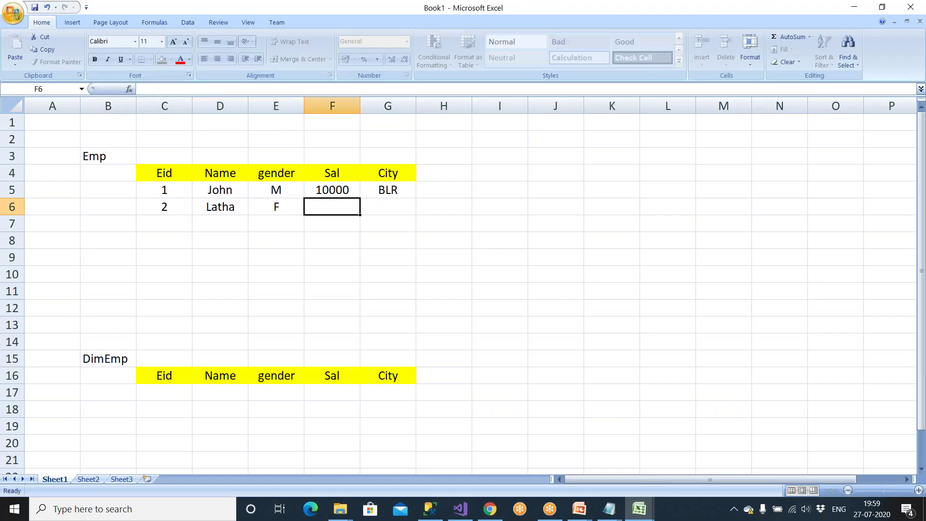
{"action": "type", "text": "20000"}
{"action": "key", "text": "Tab"}
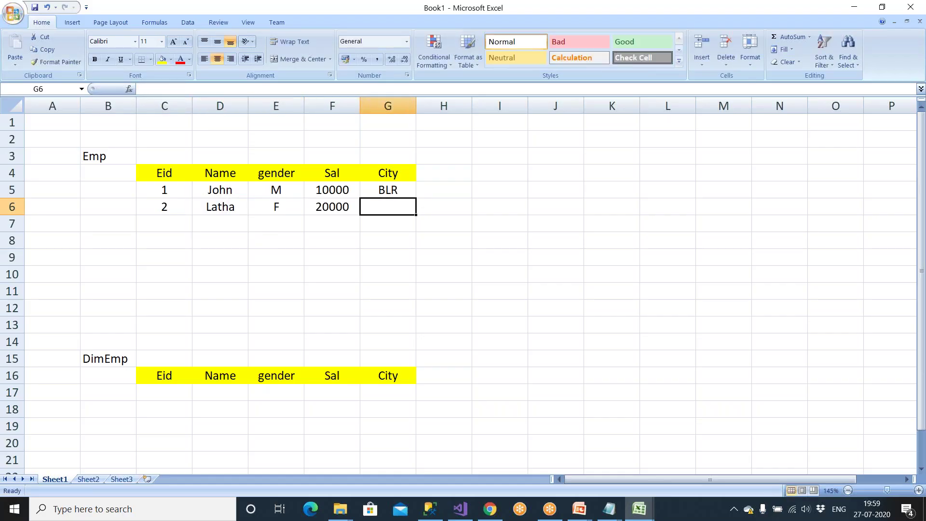
{"action": "type", "text": "HYD"}
{"action": "key", "text": "Return"}
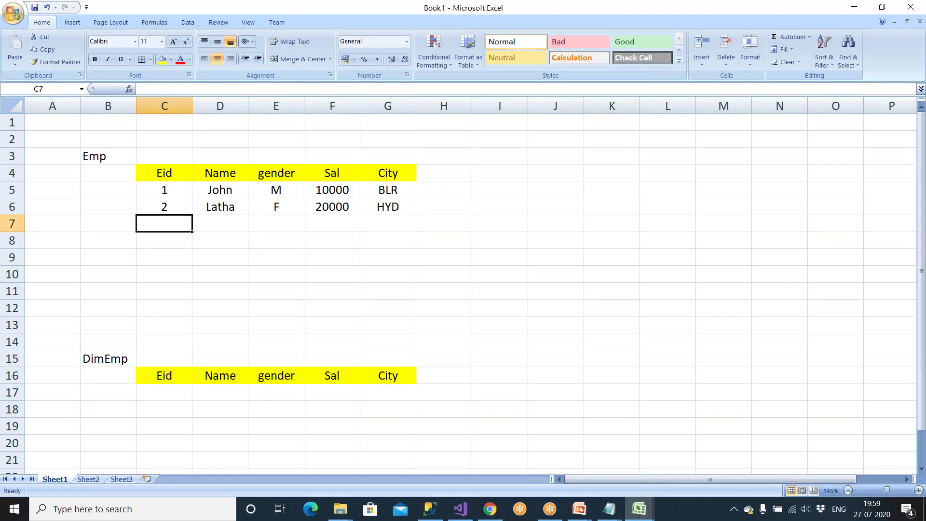
Enter the label SCD in cell E10, between the Emp and DimEmp tables
{"action": "left_click", "coordinate": [254, 266]}
{"action": "type", "text": "SCD"}
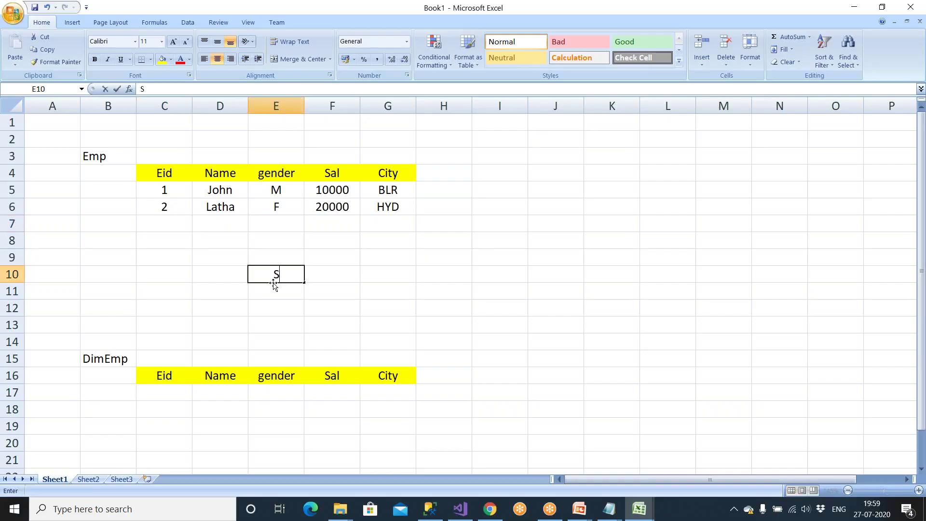
{"action": "left_click", "coordinate": [392, 289]}
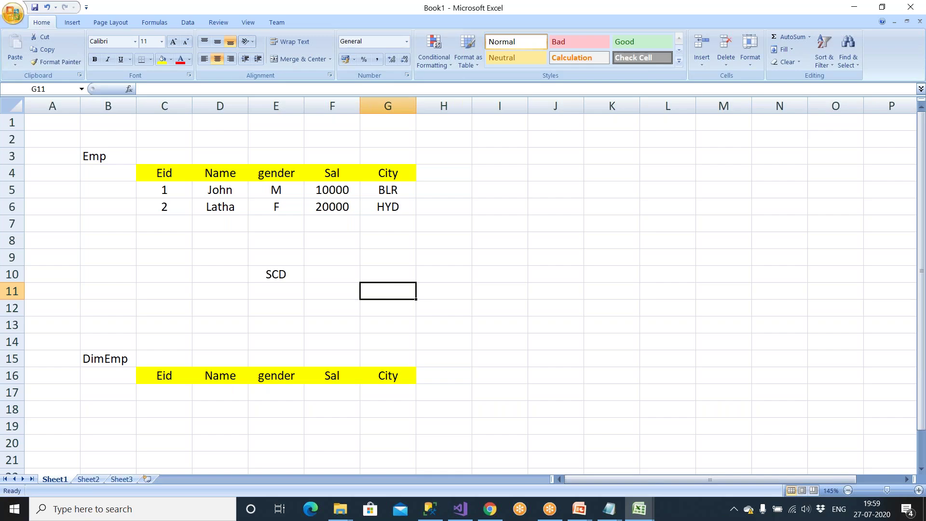
{"action": "left_click", "coordinate": [290, 274]}
Copy the two Emp records in C5:G6 into the DimEmp table starting at C17
{"action": "left_click_drag", "start_coordinate": [177, 187], "coordinate": [378, 207]}
{"action": "key", "text": "ctrl+c"}
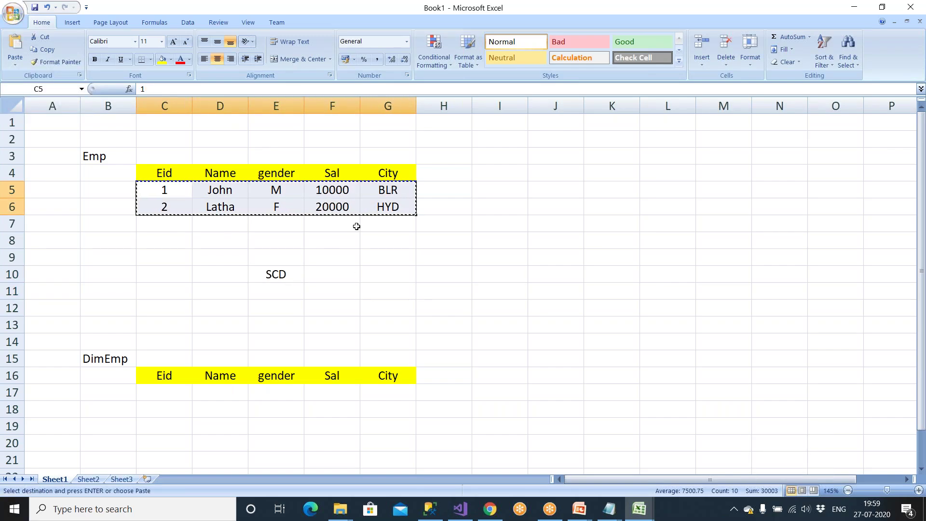
{"action": "left_click", "coordinate": [160, 391]}
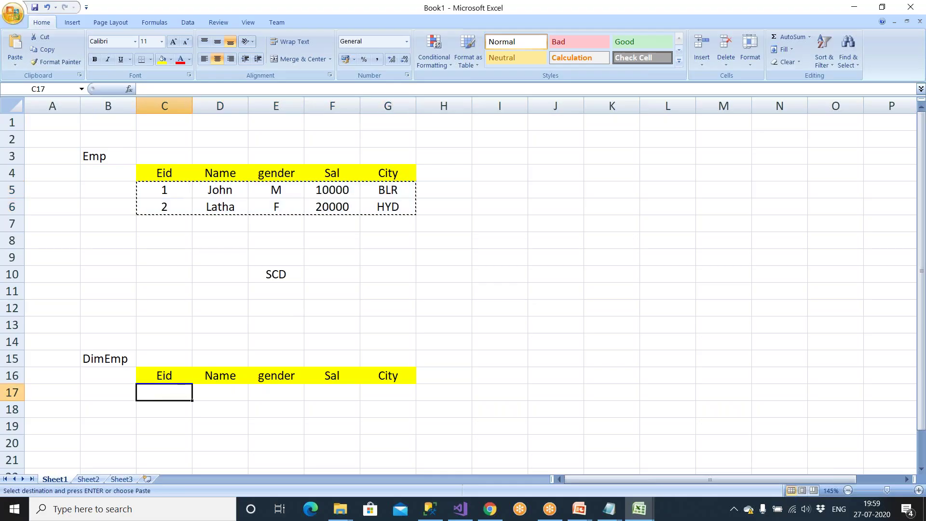
{"action": "key", "text": "ctrl+v"}
{"action": "left_click", "coordinate": [487, 326]}
{"action": "key", "text": "Escape"}
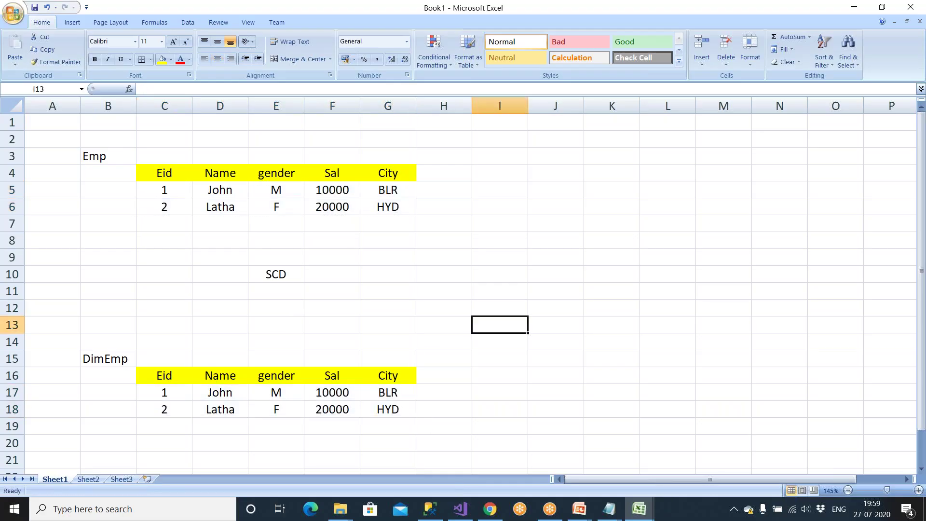
Label the Emp table's Name column as Type 0 in cell D3
{"action": "left_click_drag", "start_coordinate": [159, 169], "coordinate": [384, 208]}
{"action": "left_click", "coordinate": [238, 188]}
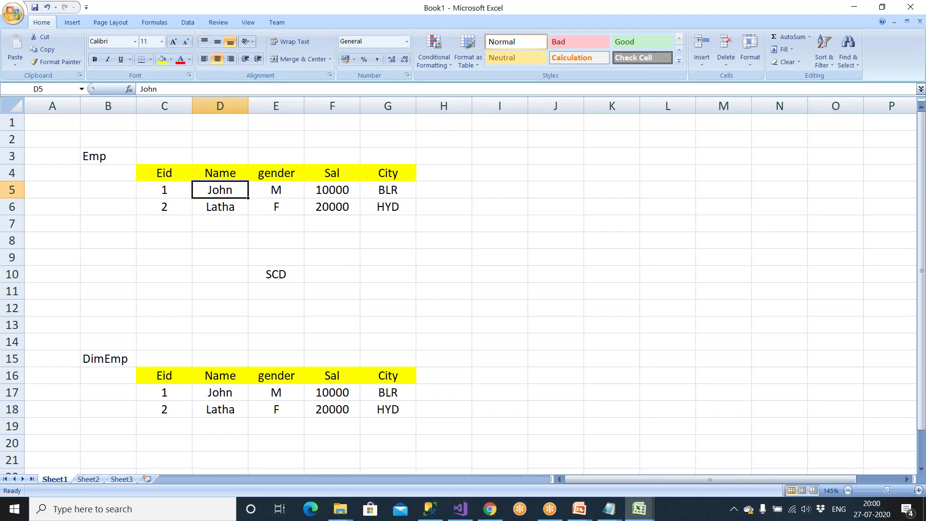
{"action": "left_click", "coordinate": [201, 155]}
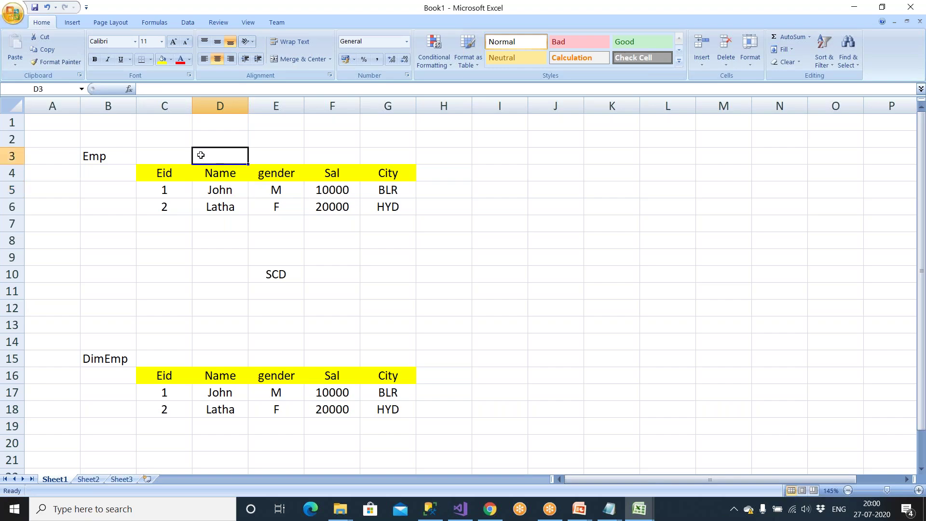
{"action": "type", "text": "Type"}
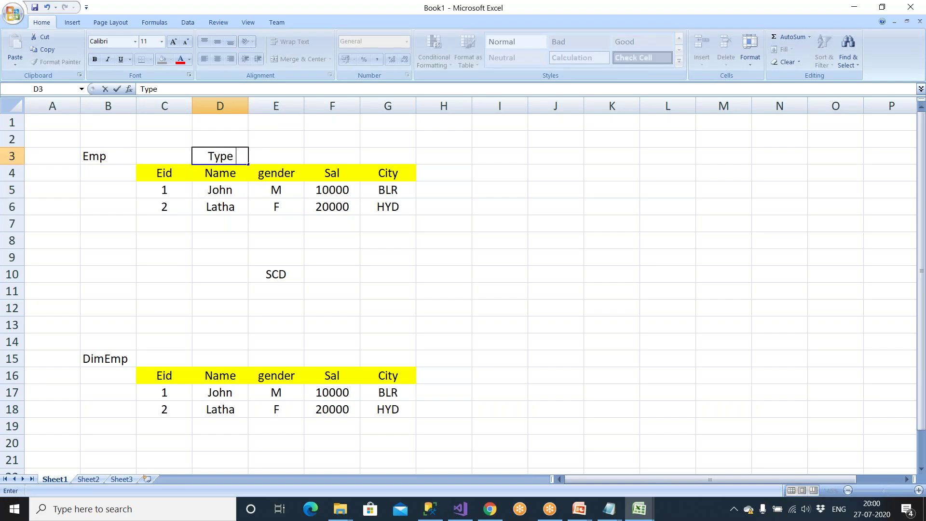
{"action": "type", "text": " 0"}
{"action": "left_click", "coordinate": [236, 190]}
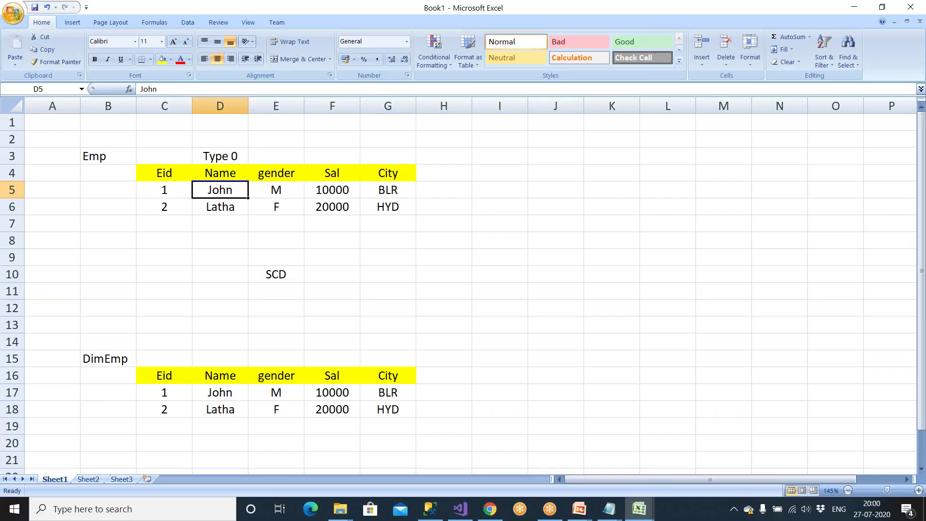
{"action": "left_click", "coordinate": [550, 278]}
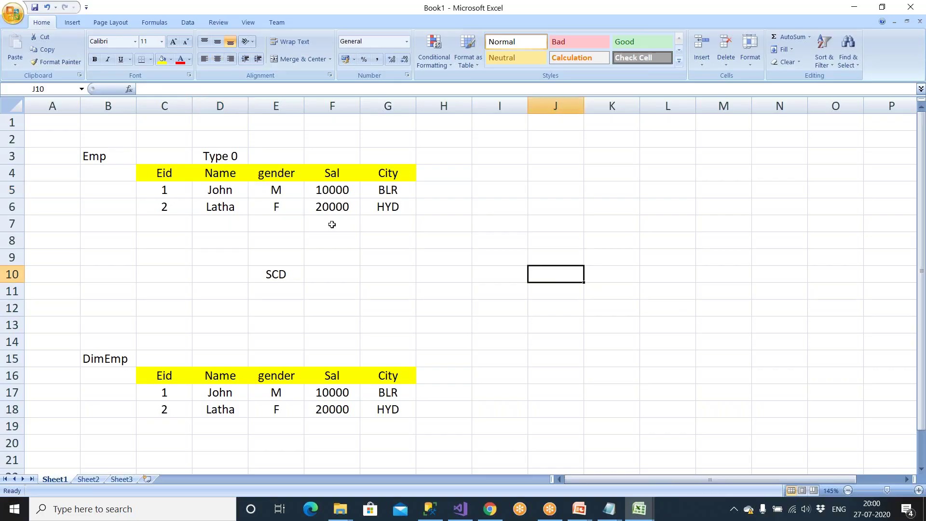
Append the initial K to the employee's name in cell D5 of the Emp table
{"action": "double_click", "coordinate": [231, 190]}
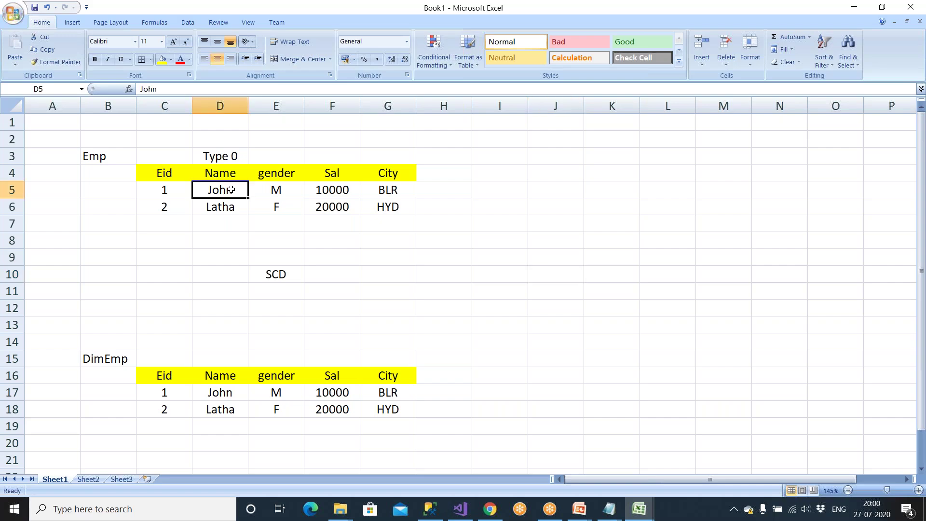
{"action": "type", "text": "K"}
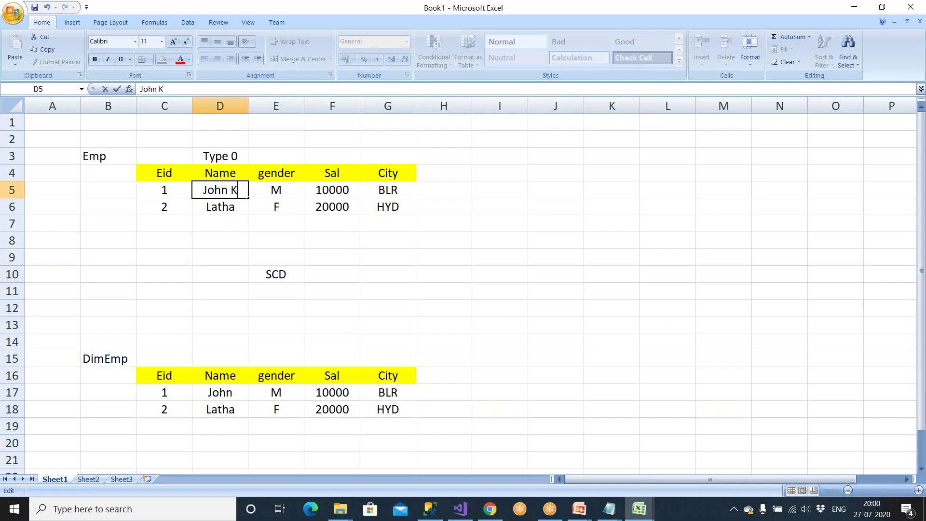
{"action": "left_click", "coordinate": [276, 210]}
{"action": "left_click", "coordinate": [281, 272]}
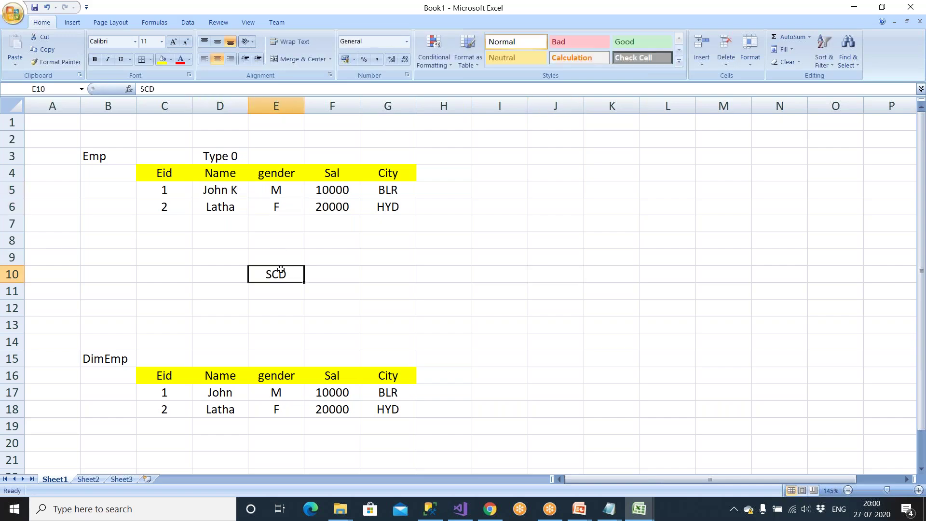
Compare the Eid 1 employee's name in Emp and DimEmp against the Type 0 label
{"action": "left_click", "coordinate": [225, 150]}
{"action": "left_click", "coordinate": [234, 190]}
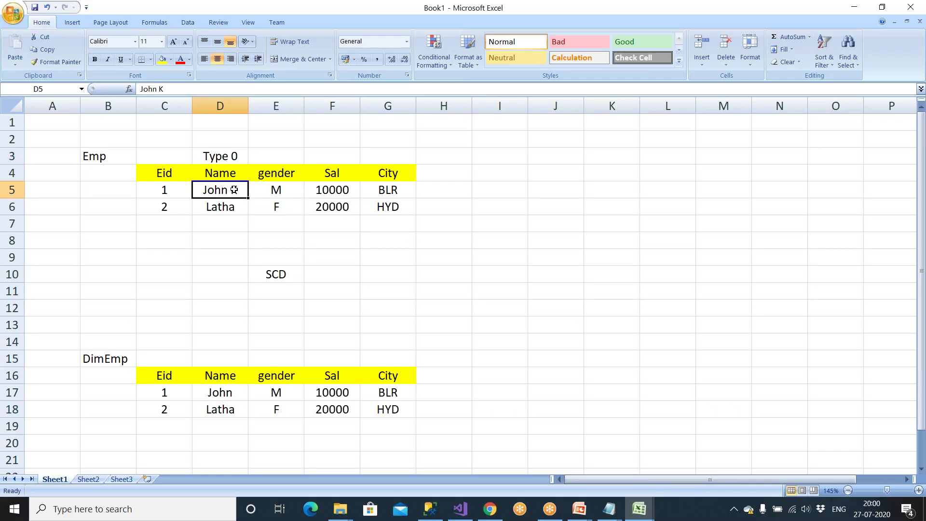
{"action": "left_click", "coordinate": [236, 391]}
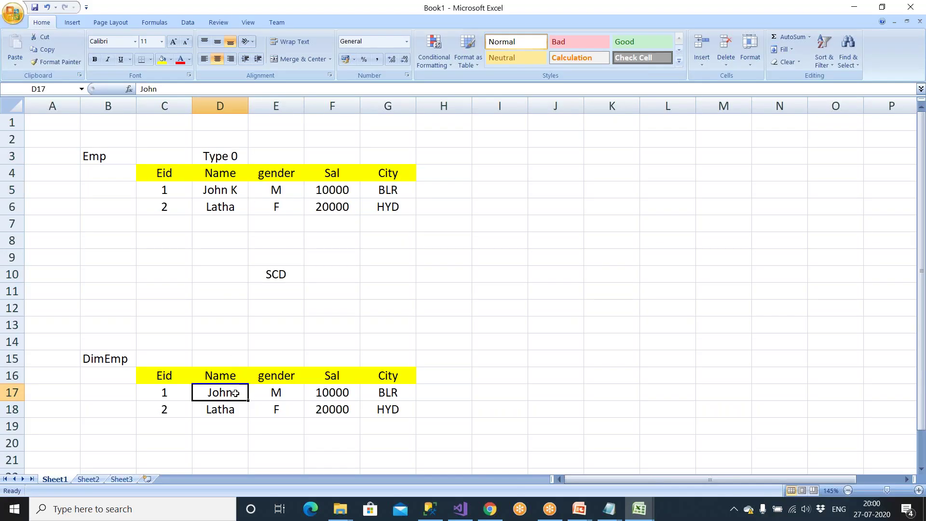
{"action": "left_click", "coordinate": [232, 190]}
{"action": "left_click", "coordinate": [240, 397]}
{"action": "left_click", "coordinate": [236, 155]}
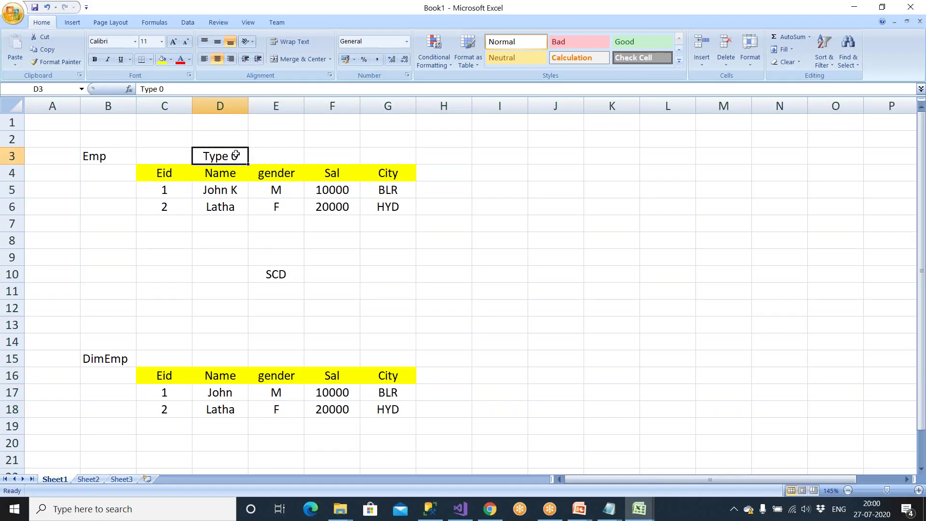
{"action": "left_click", "coordinate": [227, 189]}
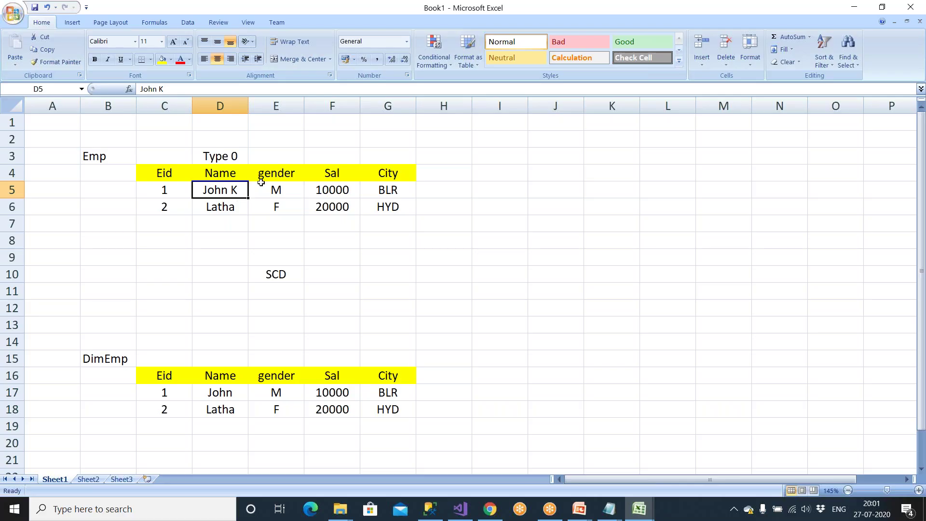
Label the Emp table's gender column as Type 0 in cell E3
{"action": "left_click", "coordinate": [278, 158]}
{"action": "type", "text": "Ty"}
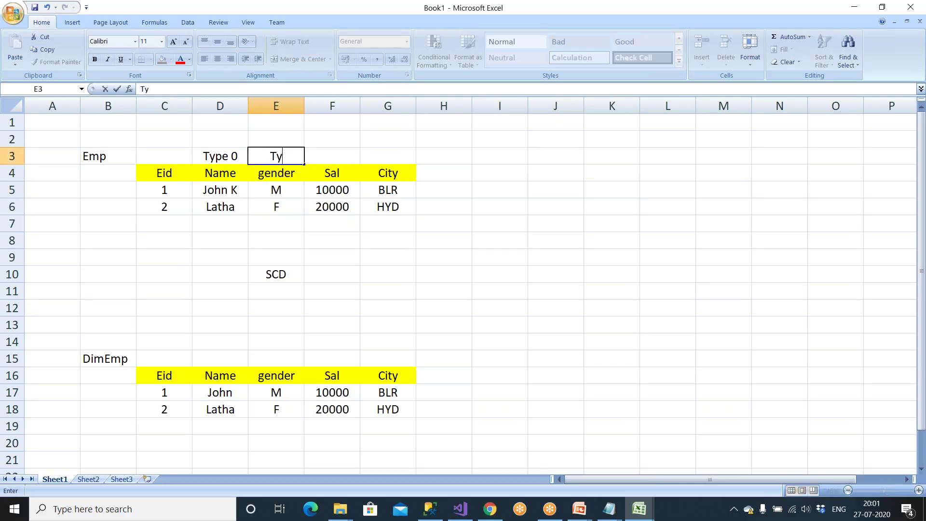
{"action": "type", "text": "pe 0"}
{"action": "key", "text": "Return"}
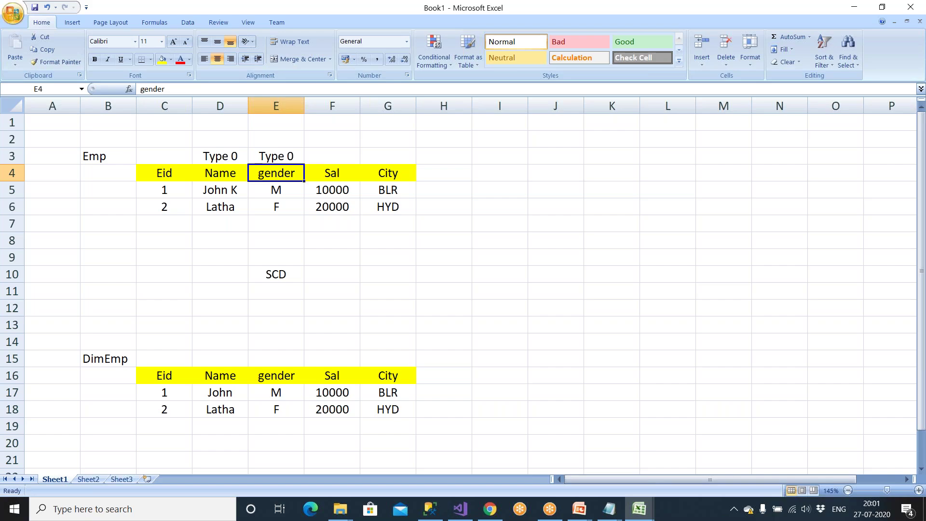
{"action": "left_click", "coordinate": [283, 158]}
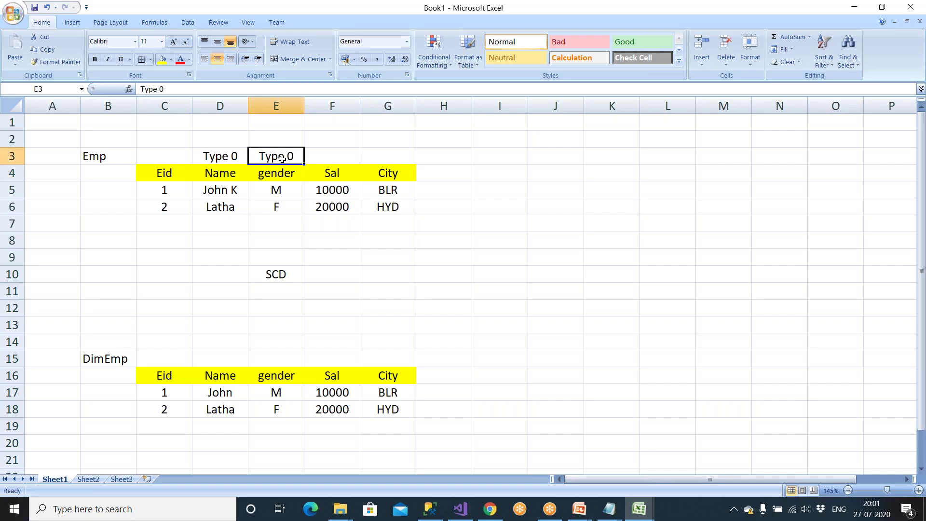
Set the gender of the Eid 1 record in Emp to F and compare it with the DimEmp record
{"action": "left_click", "coordinate": [281, 190]}
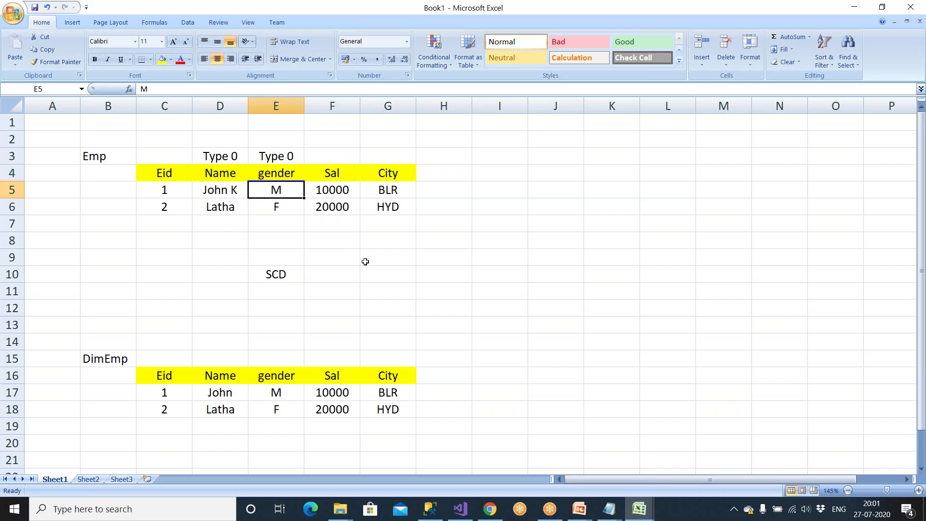
{"action": "type", "text": "F"}
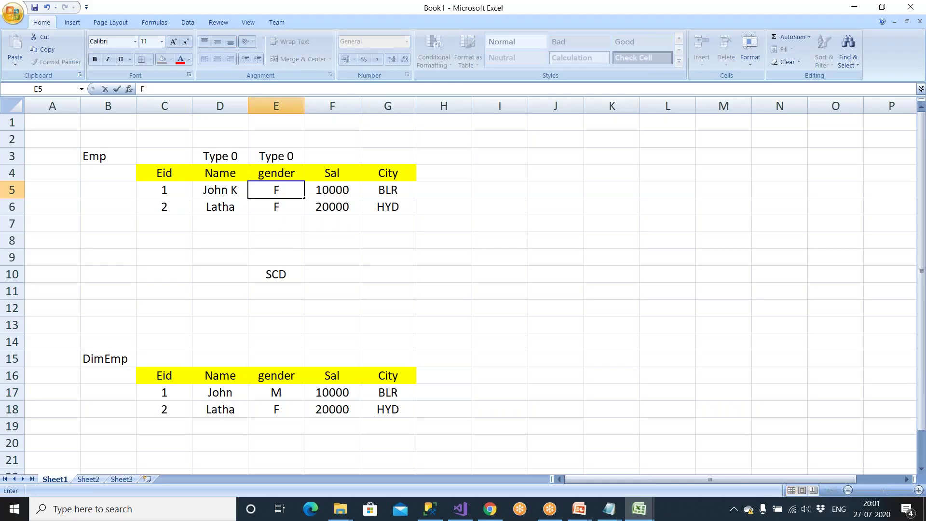
{"action": "left_click", "coordinate": [292, 274]}
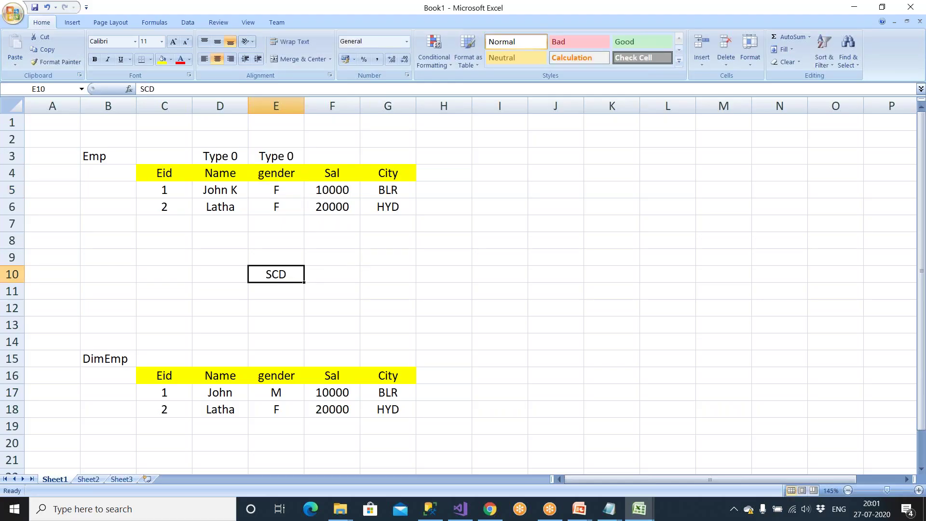
{"action": "left_click", "coordinate": [181, 389]}
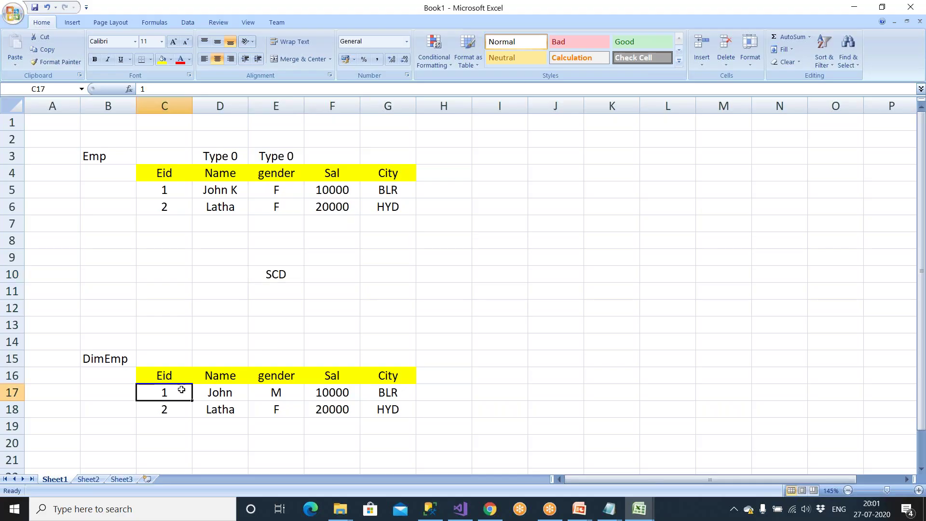
{"action": "left_click", "coordinate": [263, 393]}
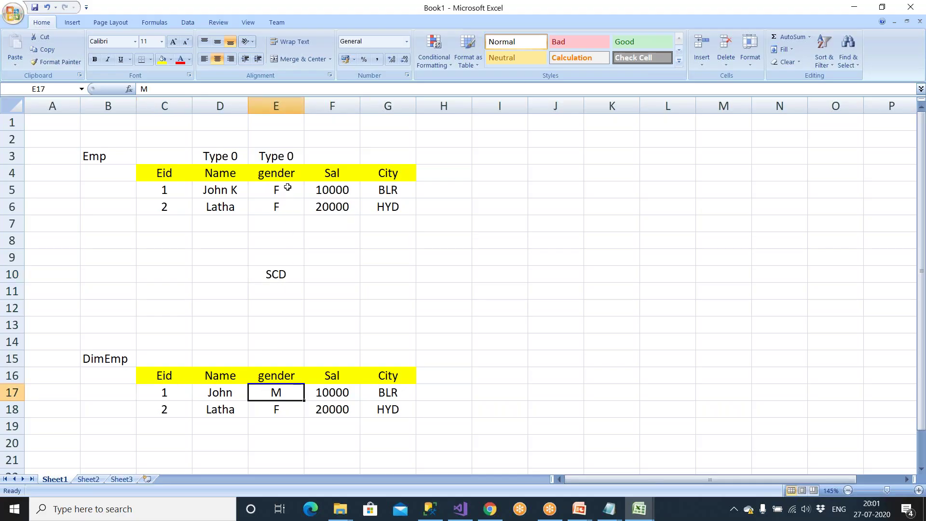
{"action": "left_click", "coordinate": [288, 187]}
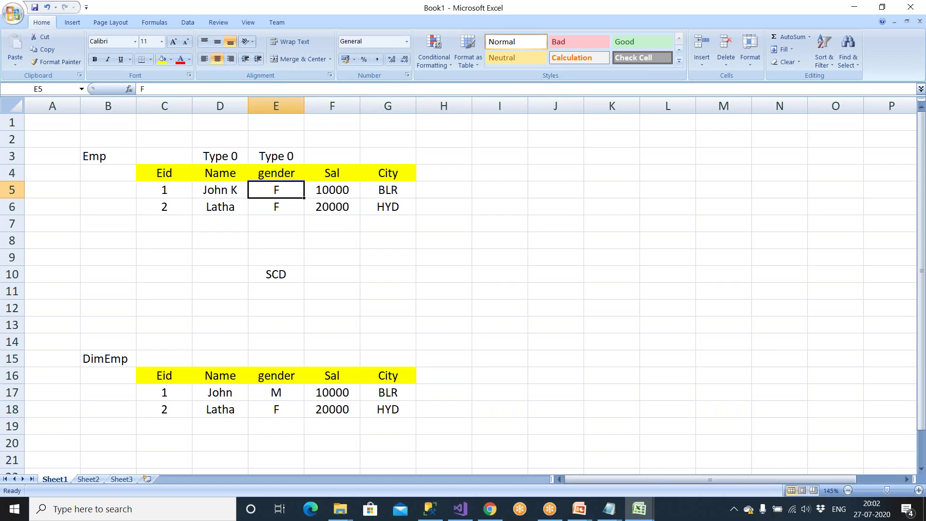
{"action": "left_click", "coordinate": [400, 155]}
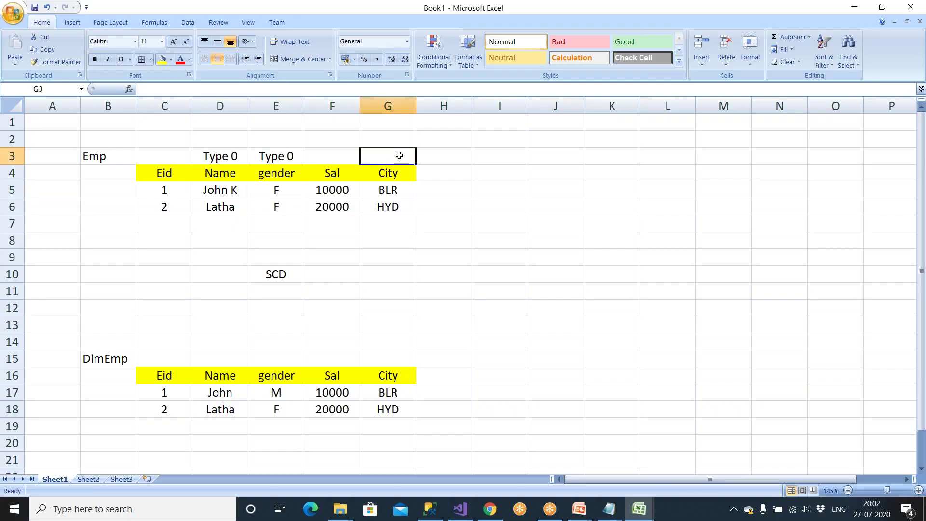
Label the Emp table's City column as Type 1 in cell G3 and set the Eid 1 city to CHN
{"action": "type", "text": "Type"}
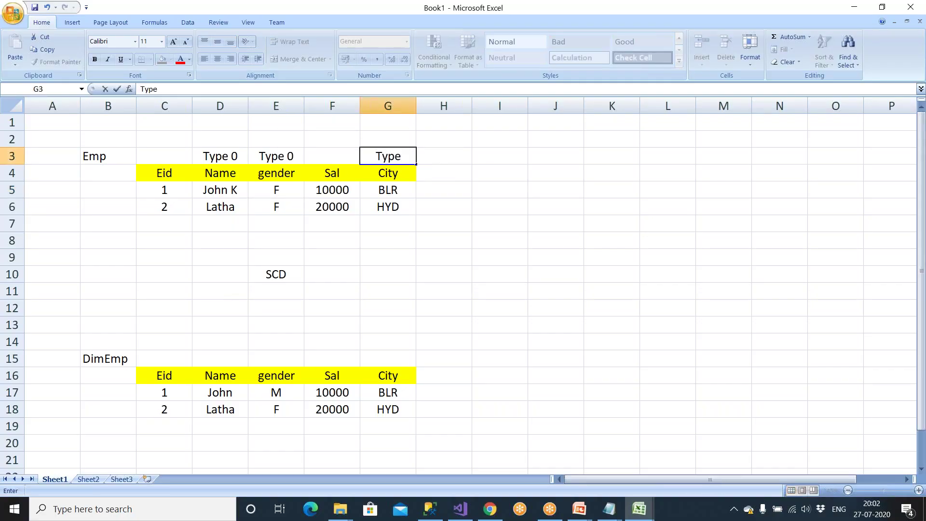
{"action": "type", "text": " 1"}
{"action": "left_click", "coordinate": [407, 192]}
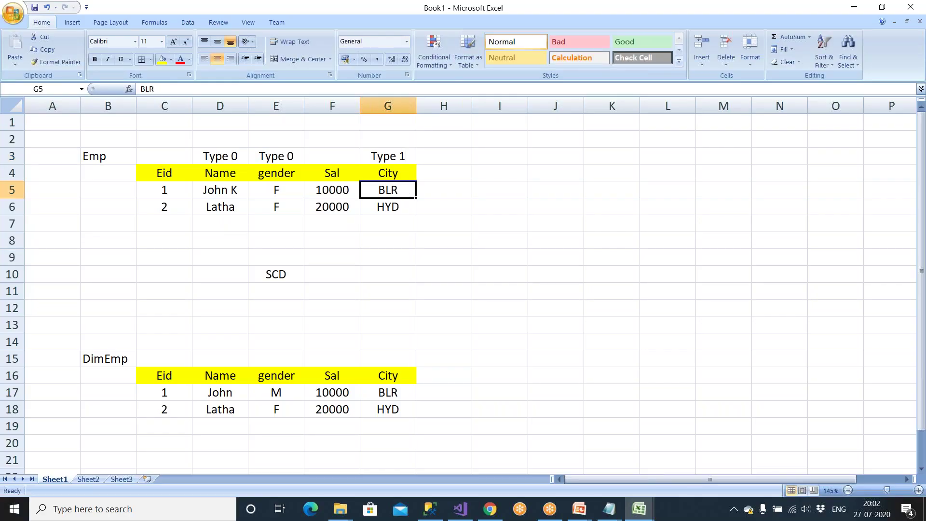
{"action": "type", "text": "CH"}
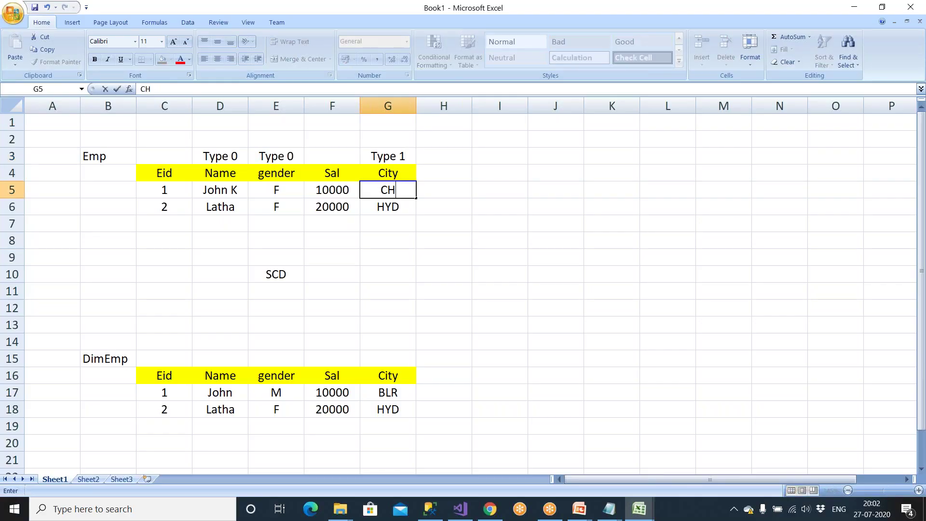
{"action": "type", "text": "N"}
{"action": "left_click", "coordinate": [427, 233]}
{"action": "left_click", "coordinate": [394, 195]}
{"action": "left_click", "coordinate": [297, 270]}
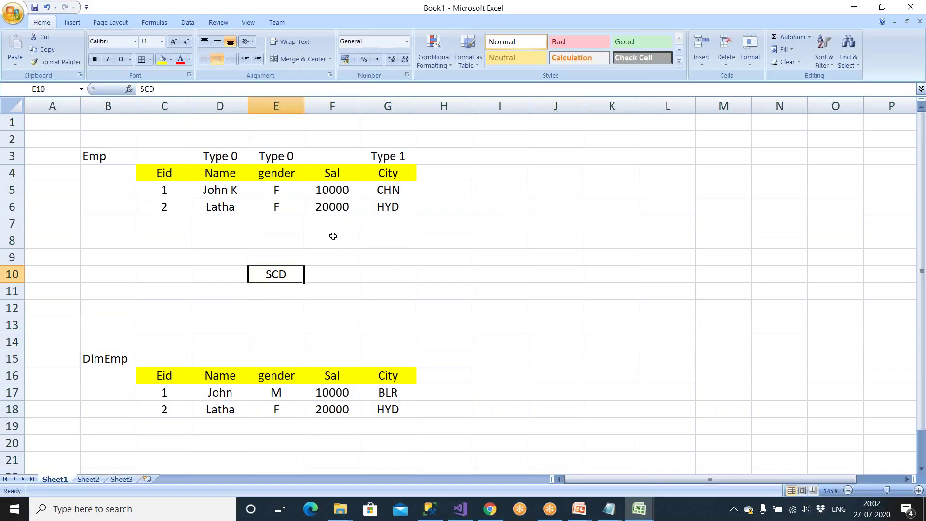
Copy the Eid 1 city from the Emp table over the Eid 1 city in DimEmp, cell G17
{"action": "left_click", "coordinate": [380, 189]}
{"action": "key", "text": "ctrl+c"}
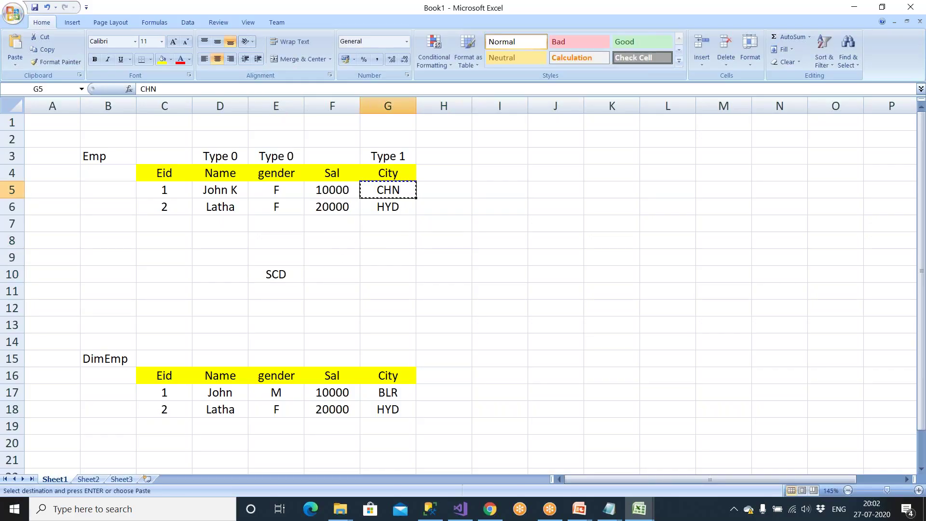
{"action": "left_click", "coordinate": [393, 391]}
{"action": "key", "text": "ctrl+v"}
{"action": "left_click", "coordinate": [492, 328]}
{"action": "left_click", "coordinate": [401, 157]}
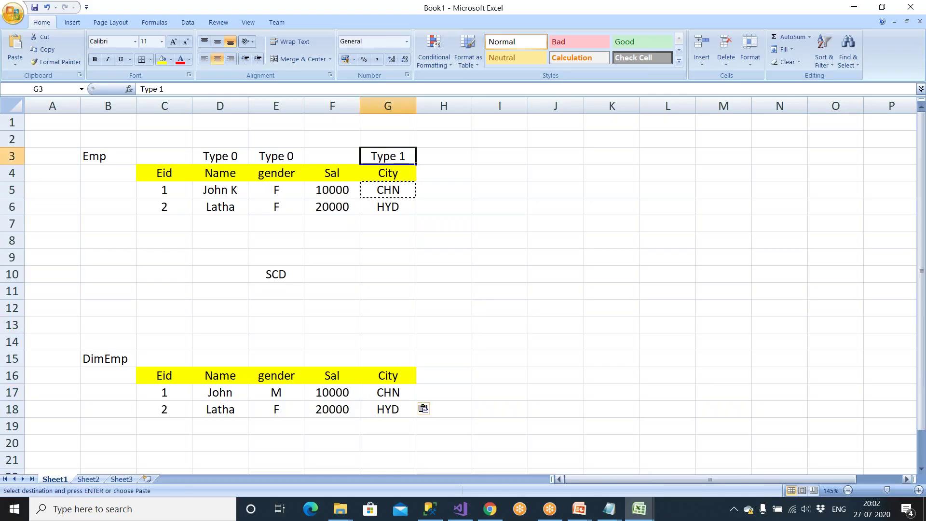
In the Notepad notes, append "--- Overwriting" to the Changing Attribute (Type 1) line and "No Updates in src" to the Fixed Attribute (Type 0) line
{"action": "mouse_move", "coordinate": [609, 508]}
{"action": "left_click", "coordinate": [772, 423]}
{"action": "type", "text": "--- Ov"}
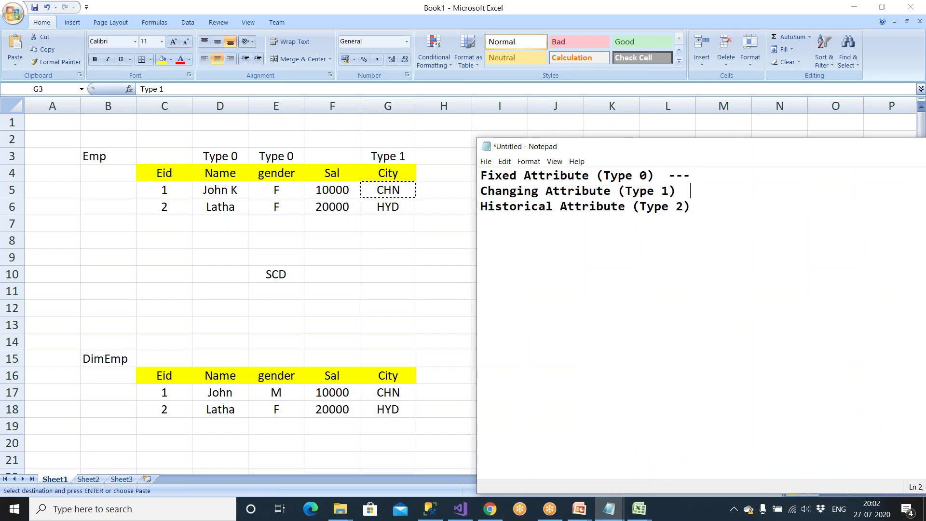
{"action": "type", "text": "erwriting"}
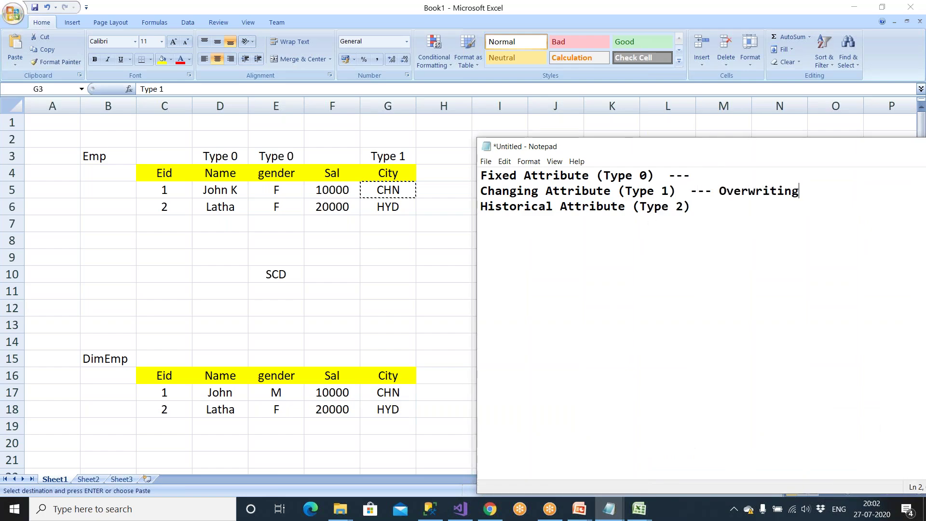
{"action": "type", "text": " No Update"}
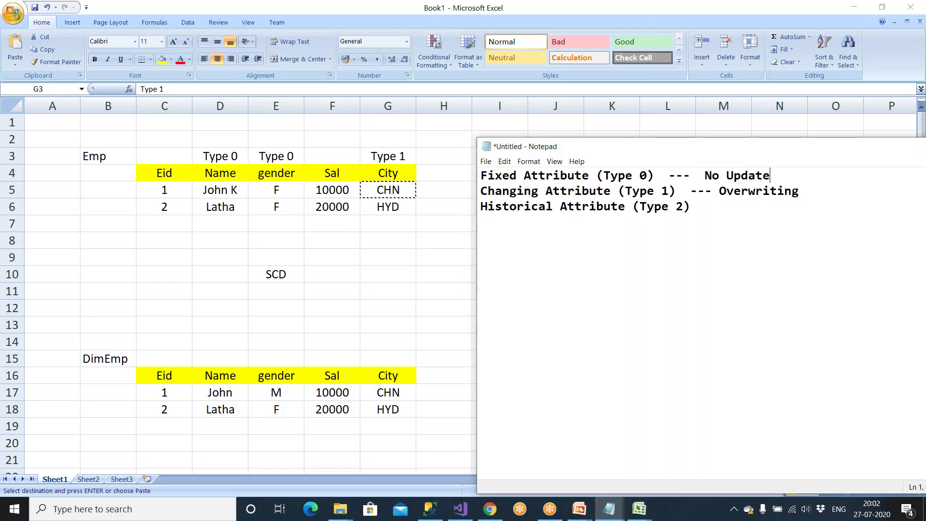
{"action": "type", "text": "s in src"}
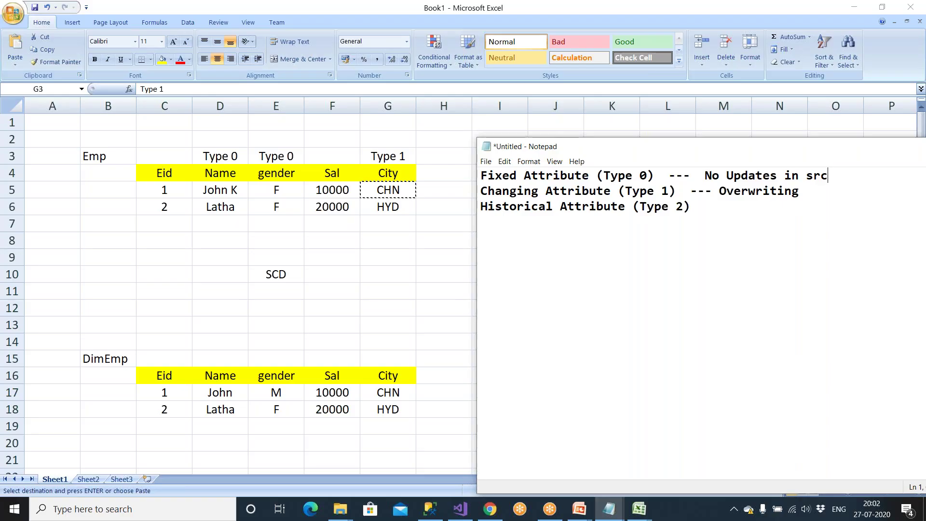
Compare the Eid 1 city in Emp and DimEmp in Excel, and label Emp's Sal column as Type 2 in cell F3
{"action": "left_click", "coordinate": [379, 192]}
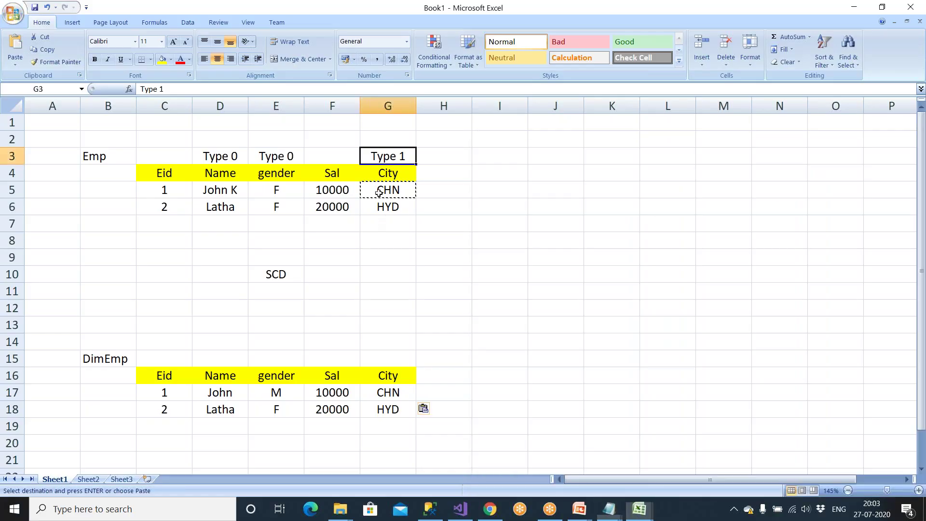
{"action": "left_click", "coordinate": [403, 391]}
{"action": "left_click", "coordinate": [330, 185]}
{"action": "left_click", "coordinate": [331, 156]}
{"action": "type", "text": "Type 2"}
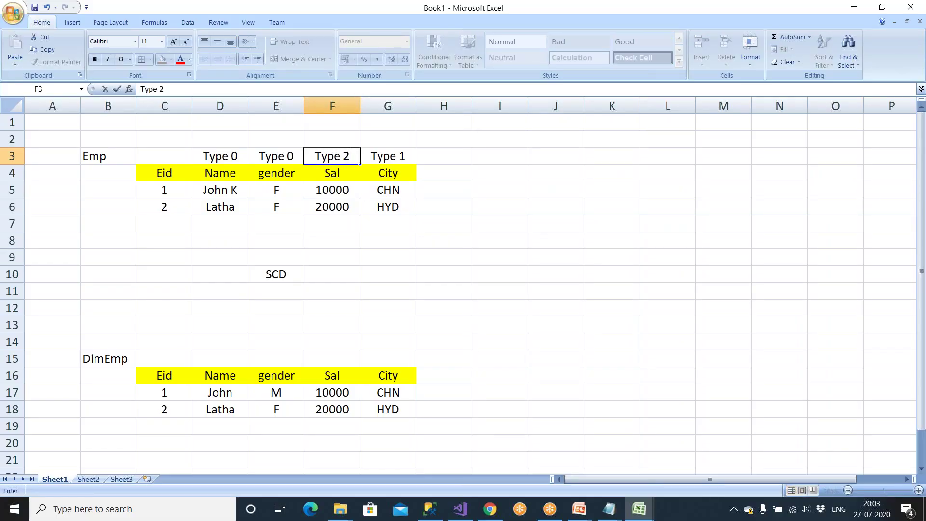
Remove the trailing K from the Eid 1 name in cell D5 and set that Emp record's salary to 12000
{"action": "left_click", "coordinate": [342, 190]}
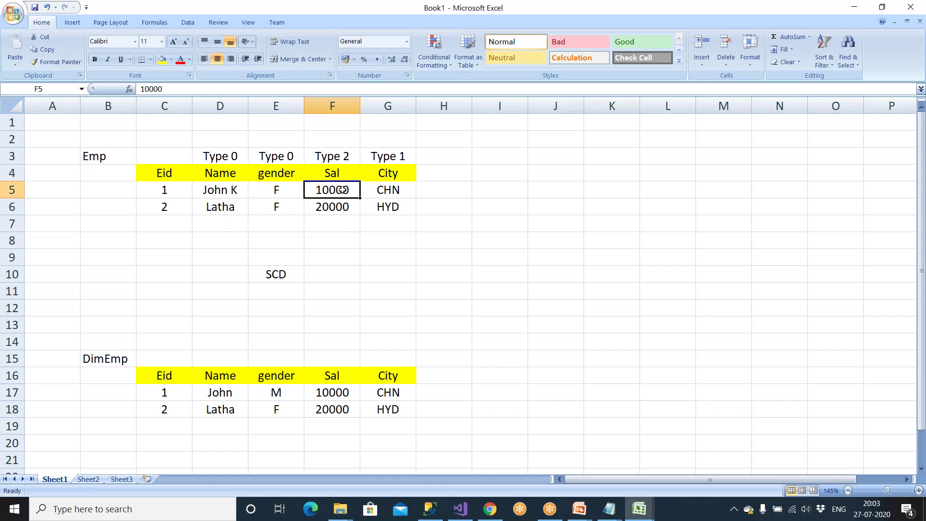
{"action": "double_click", "coordinate": [240, 190]}
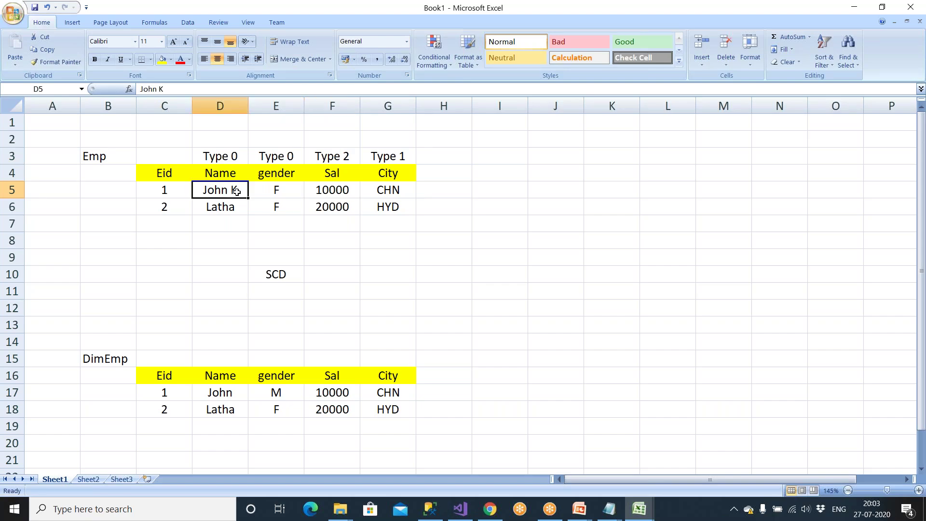
{"action": "key", "text": "BackSpace"}
{"action": "key", "text": "BackSpace"}
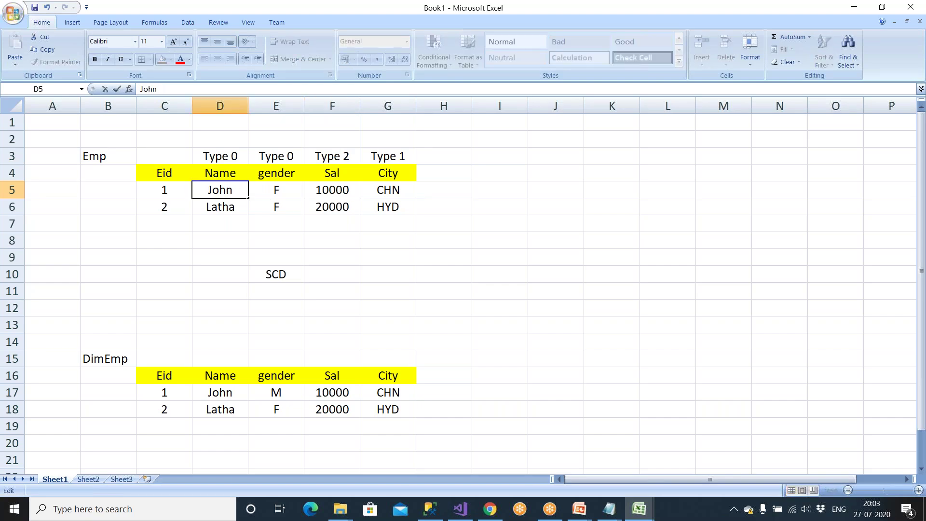
{"action": "left_click", "coordinate": [330, 191]}
{"action": "type", "text": "12000"}
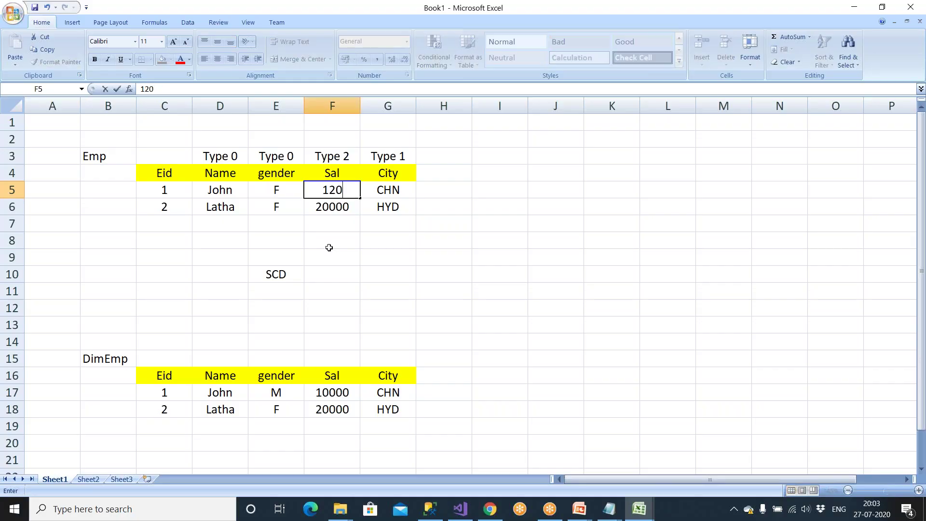
{"action": "left_click", "coordinate": [284, 273]}
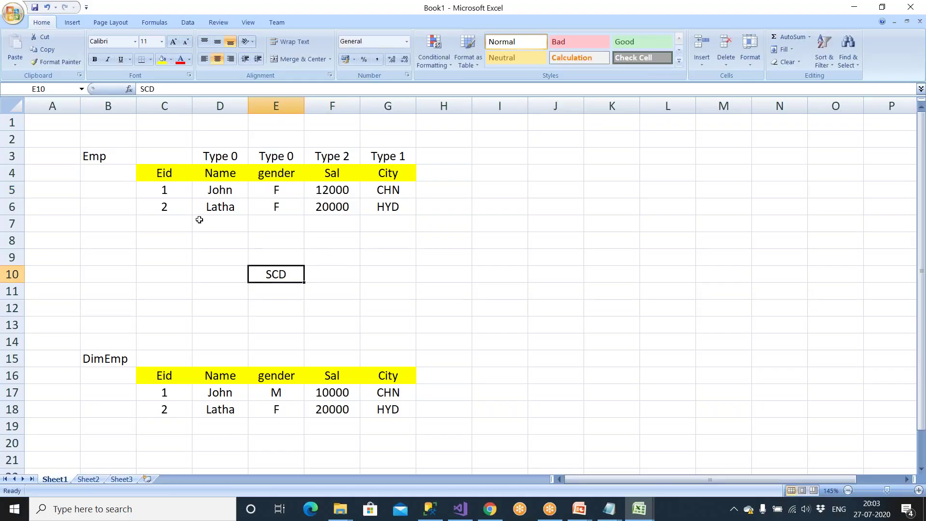
Copy the complete Eid 1 record from Emp into DimEmp as a new row starting at cell C19
{"action": "left_click_drag", "start_coordinate": [164, 190], "coordinate": [367, 186]}
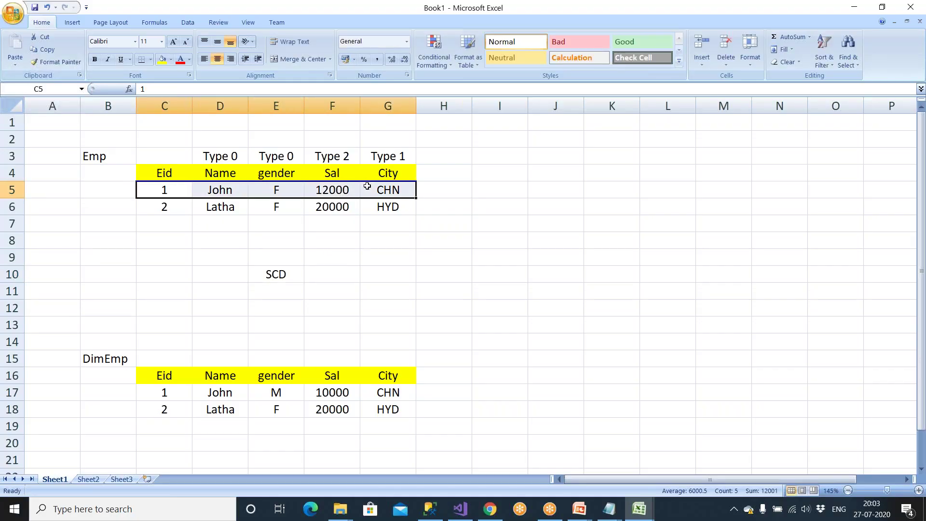
{"action": "key", "text": "ctrl+c"}
{"action": "left_click", "coordinate": [178, 426]}
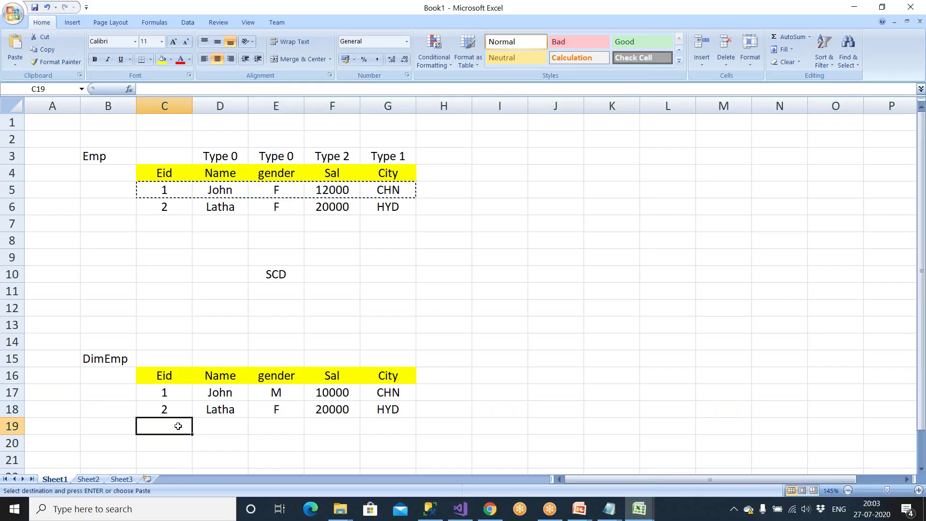
{"action": "key", "text": "ctrl+v"}
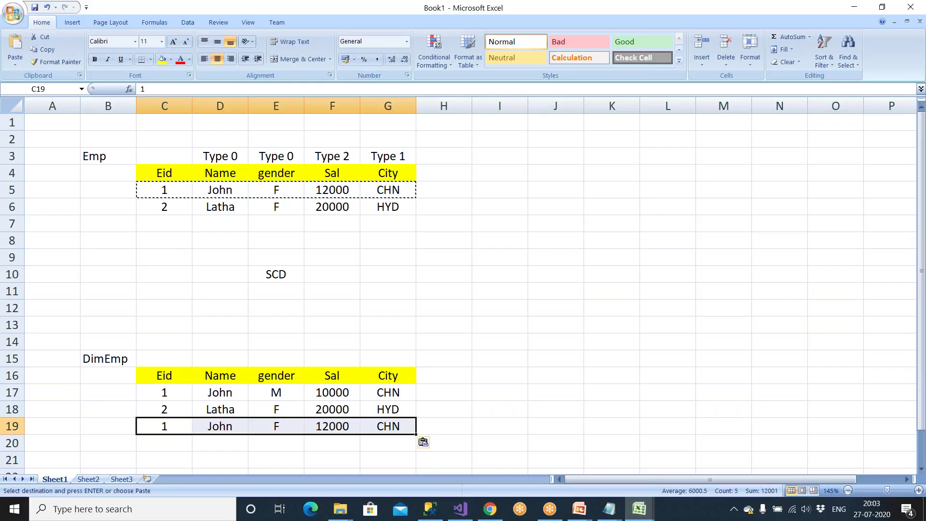
Add a YNO column heading to the DimEmp table in cell H16 and fill it yellow
{"action": "left_click", "coordinate": [427, 377]}
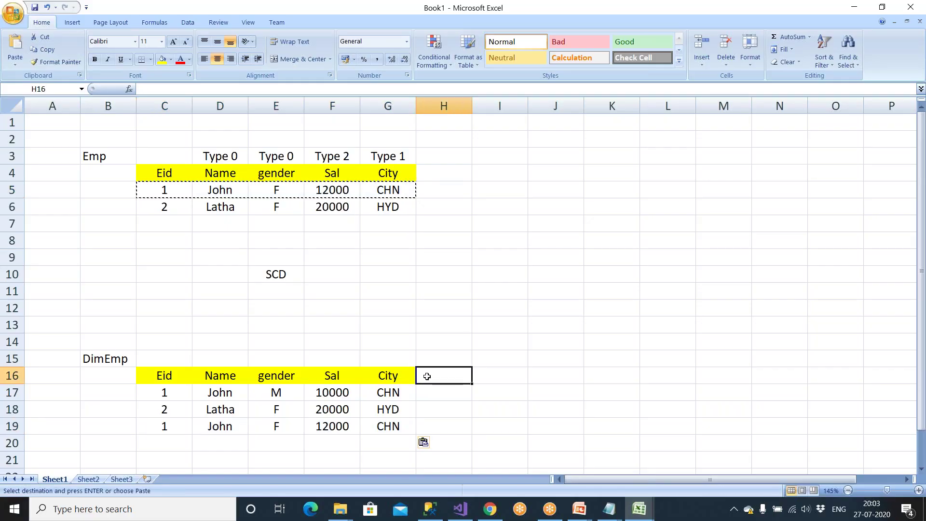
{"action": "type", "text": "YNO"}
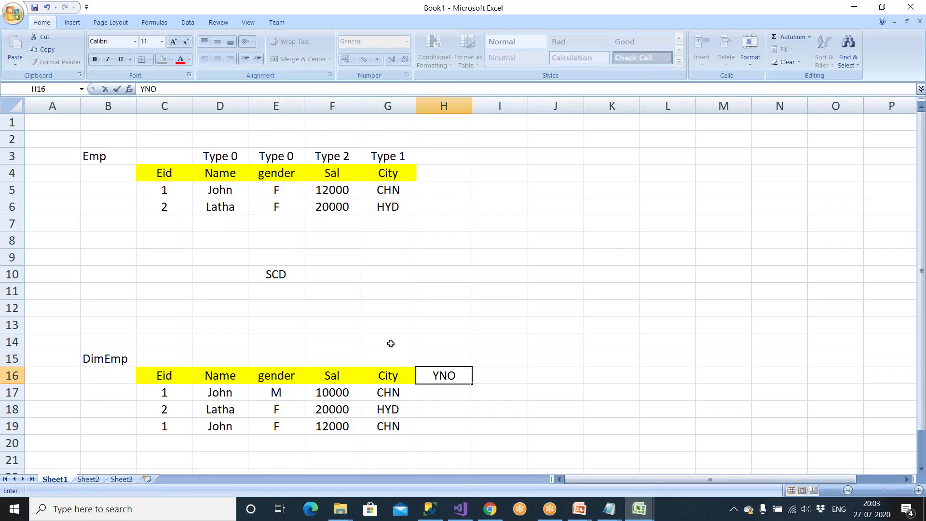
{"action": "key", "text": "Return"}
{"action": "key", "text": "Return"}
{"action": "left_click", "coordinate": [453, 375]}
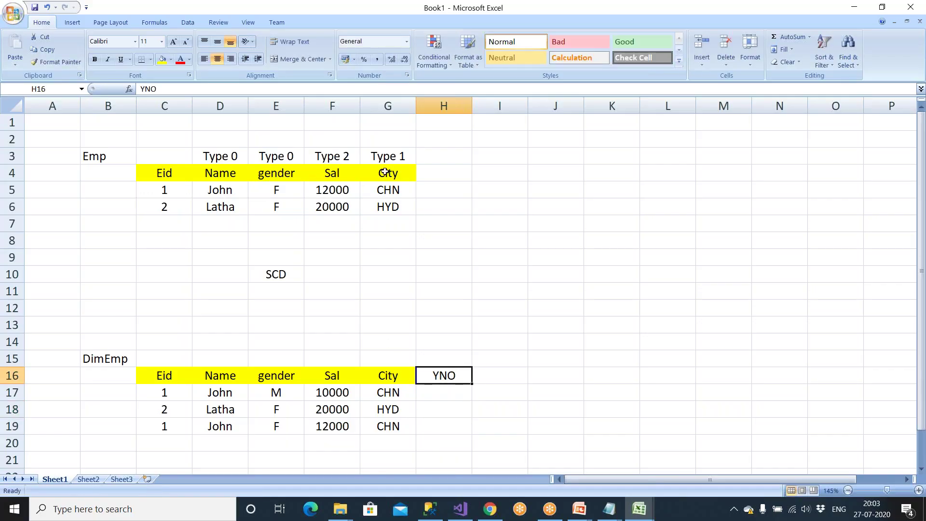
{"action": "left_click", "coordinate": [162, 59]}
Enter 2019 as the YNO value for the first two DimEmp records and 2020 for the record in row 19
{"action": "left_click", "coordinate": [442, 392]}
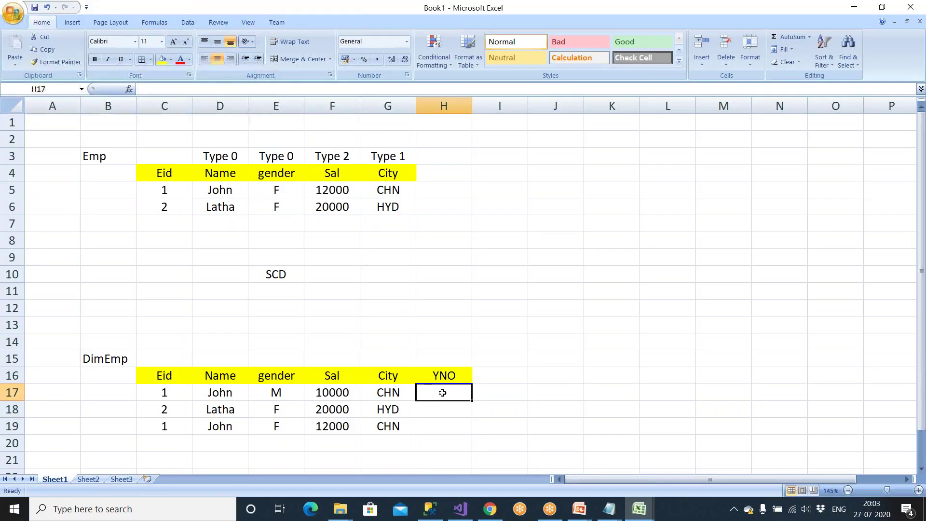
{"action": "type", "text": "2019"}
{"action": "key", "text": "Return"}
{"action": "type", "text": "2019"}
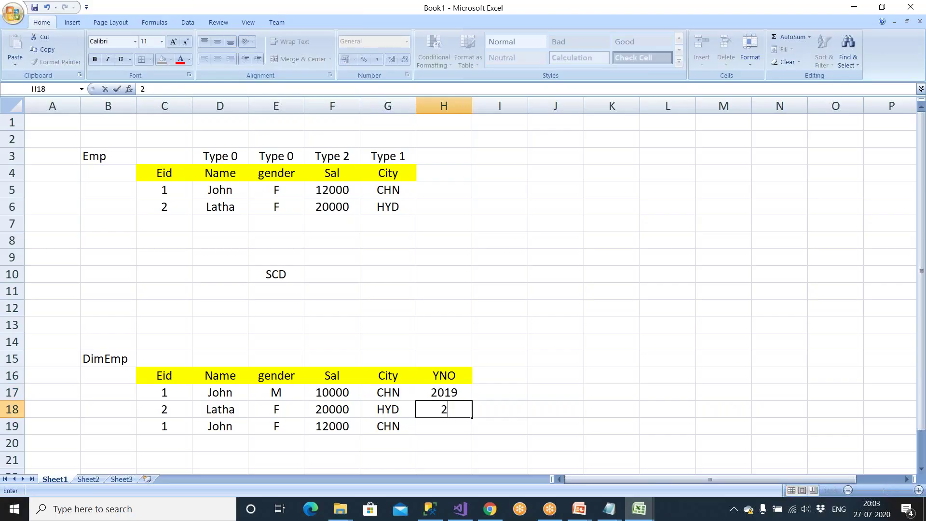
{"action": "left_click", "coordinate": [449, 424]}
{"action": "type", "text": "2020"}
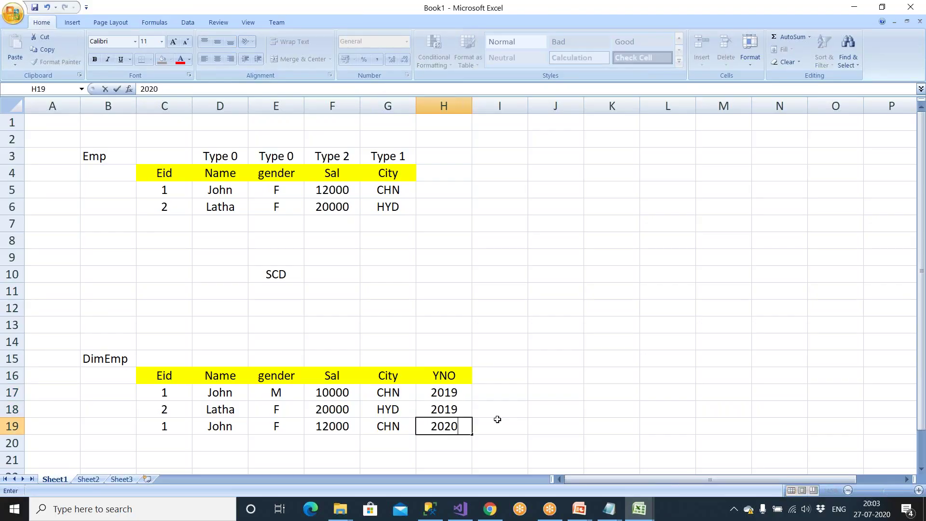
{"action": "left_click", "coordinate": [497, 419]}
Compare the Eid 1 record in Emp with its DimEmp row 19 record against the Type 2 label
{"action": "left_click", "coordinate": [330, 159]}
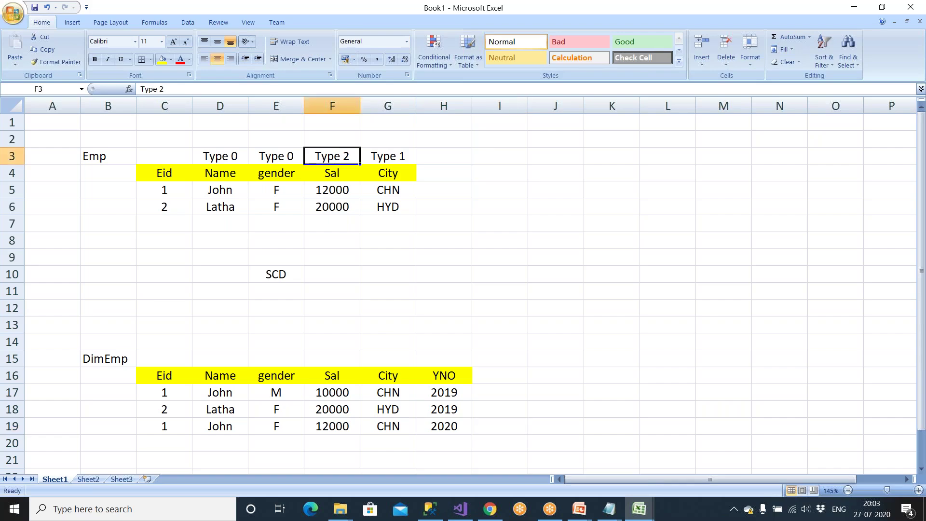
{"action": "left_click_drag", "start_coordinate": [180, 189], "coordinate": [384, 191]}
{"action": "left_click_drag", "start_coordinate": [182, 424], "coordinate": [446, 427]}
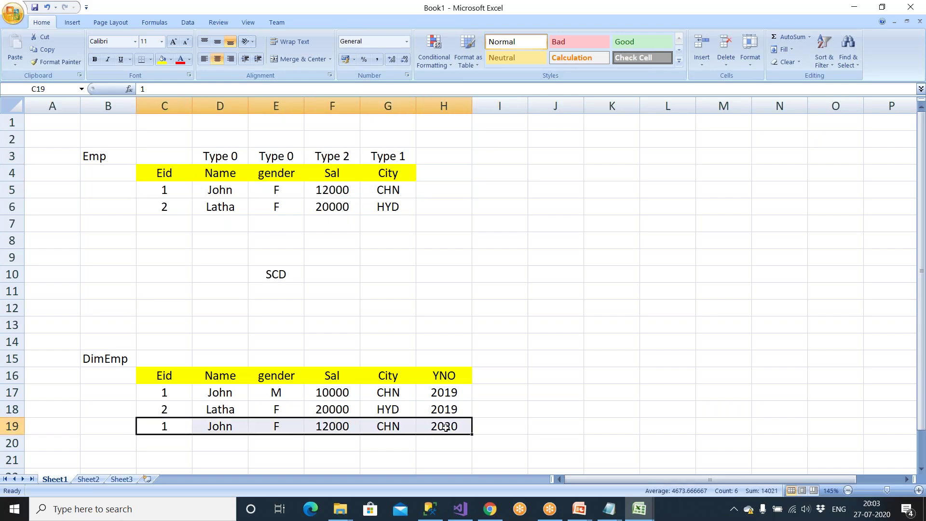
Clear the YNO heading and its year values from cells H16:H20, and select the DimEmp records for review
{"action": "left_click_drag", "start_coordinate": [441, 378], "coordinate": [448, 438]}
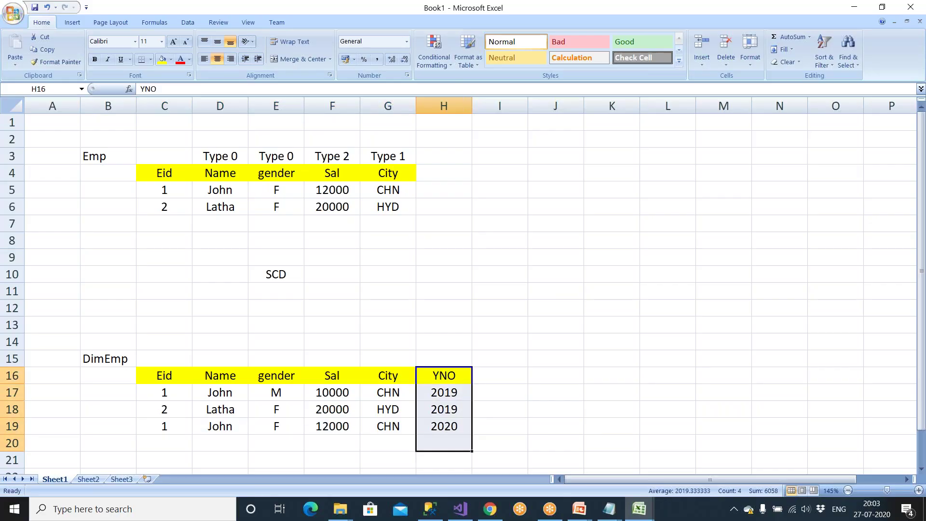
{"action": "key", "text": "Delete"}
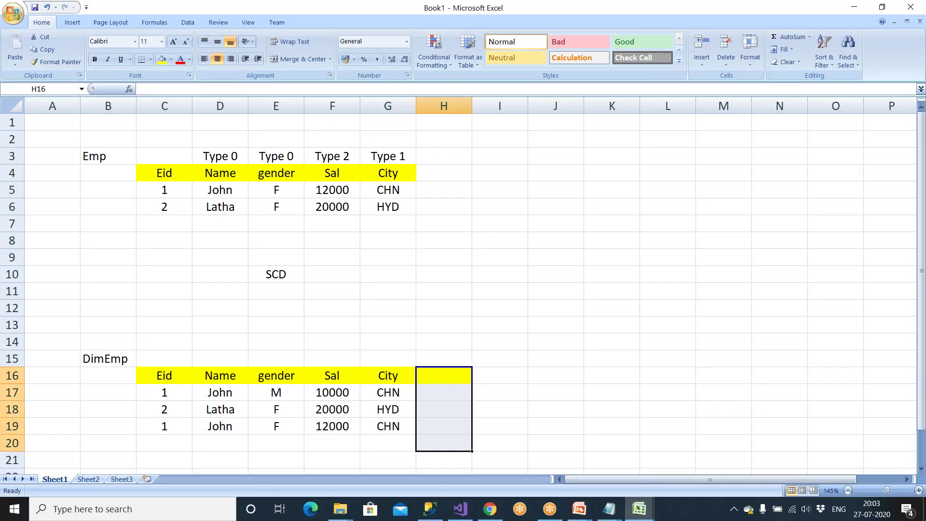
{"action": "left_click_drag", "start_coordinate": [171, 397], "coordinate": [378, 435]}
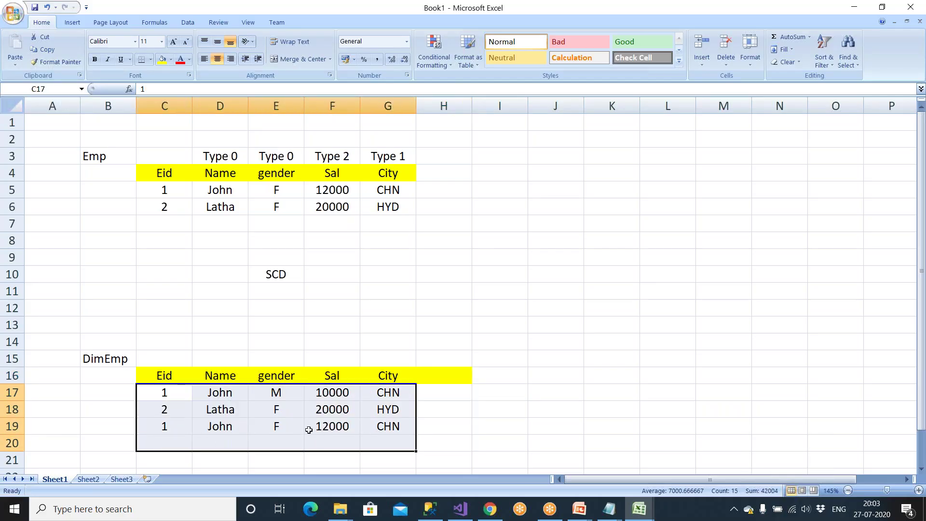
Set the salary of the Eid 2 record in Emp to 22000 and point out the Type 2 label above it
{"action": "left_click", "coordinate": [323, 208]}
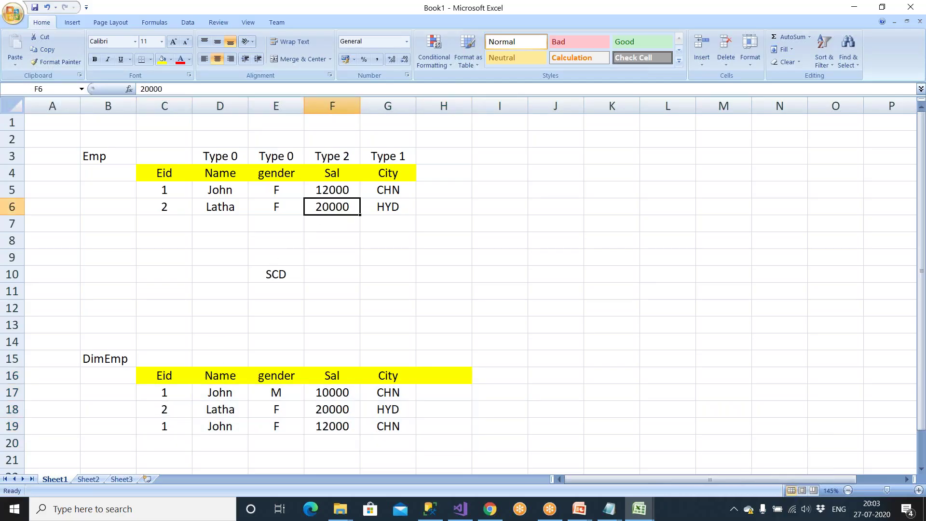
{"action": "type", "text": "22000"}
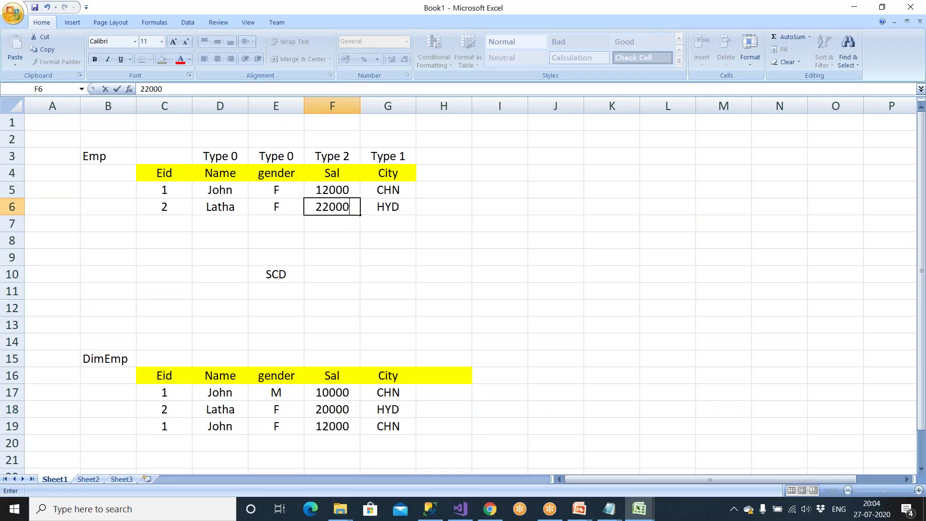
{"action": "left_click", "coordinate": [333, 157]}
Copy the complete Eid 2 record from Emp into DimEmp as a new row starting at cell C20
{"action": "left_click_drag", "start_coordinate": [174, 207], "coordinate": [361, 212]}
{"action": "key", "text": "ctrl+c"}
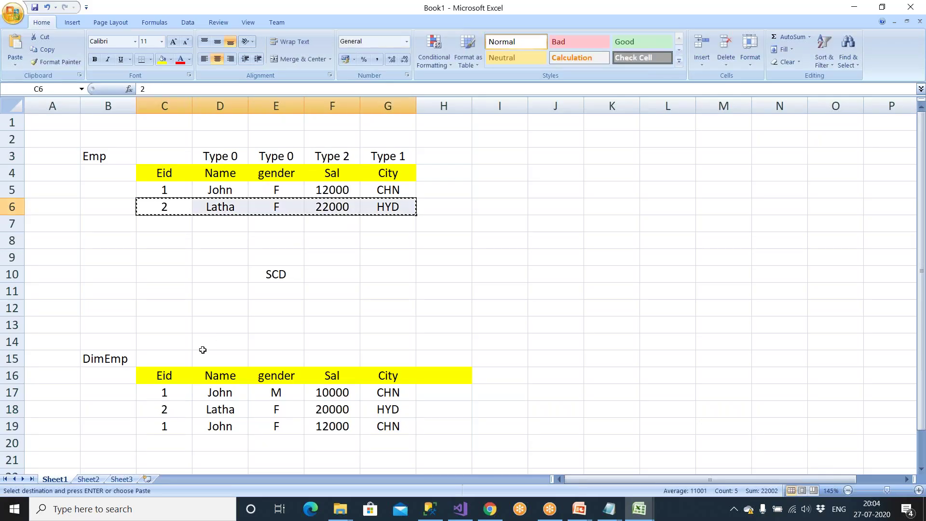
{"action": "left_click", "coordinate": [182, 443]}
{"action": "key", "text": "ctrl+v"}
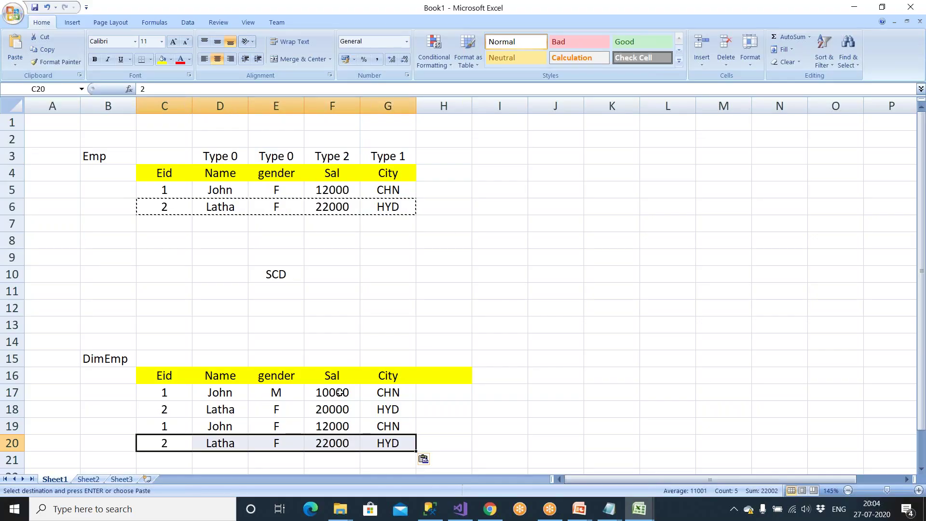
Set the City of the Eid 1 record in Emp to PUNE, clearing the leftover copy marquee
{"action": "left_click", "coordinate": [399, 191]}
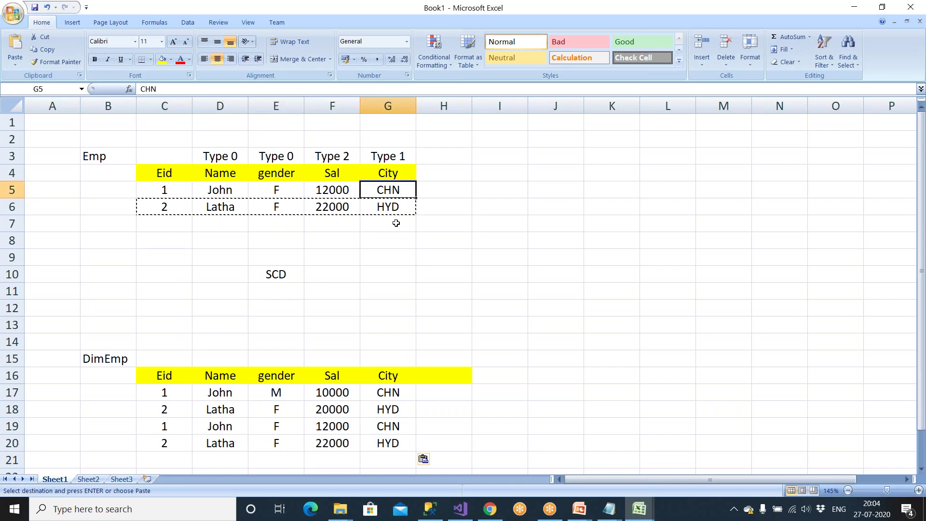
{"action": "key", "text": "Escape"}
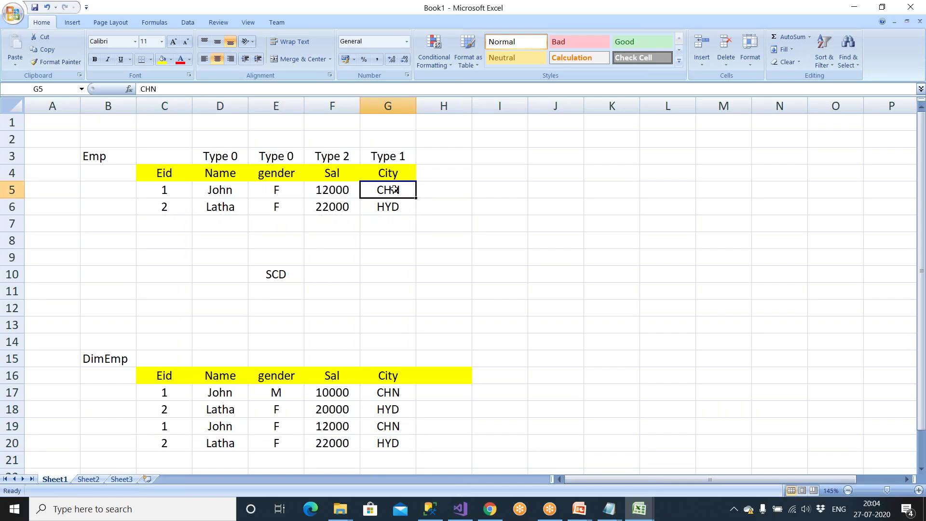
{"action": "type", "text": "PUNE"}
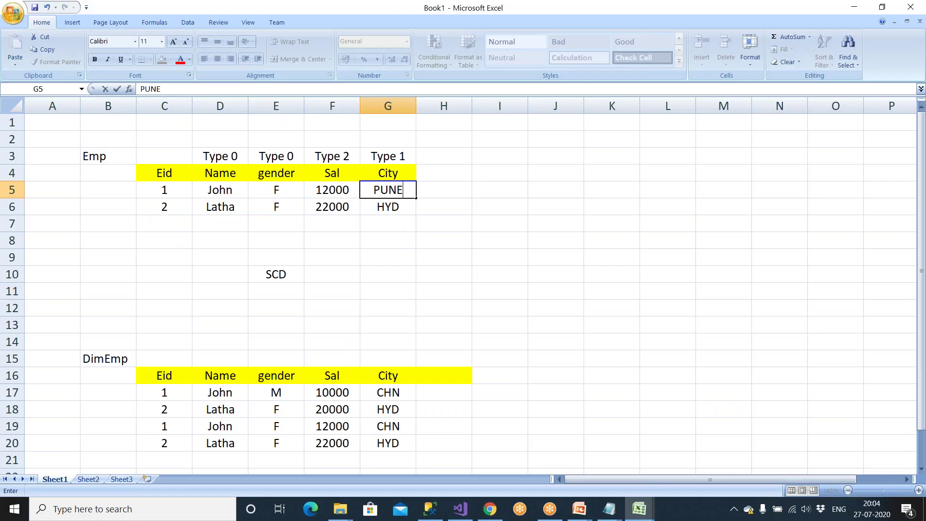
{"action": "left_click", "coordinate": [391, 220]}
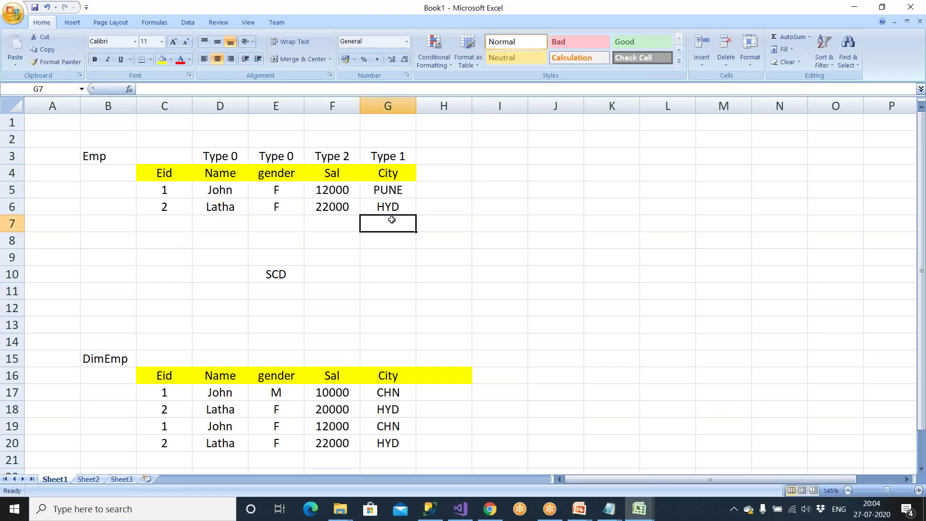
Overwrite the City of the Eid 1 record in DimEmp row 19 with PUNE
{"action": "left_click", "coordinate": [172, 397]}
{"action": "left_click", "coordinate": [174, 431]}
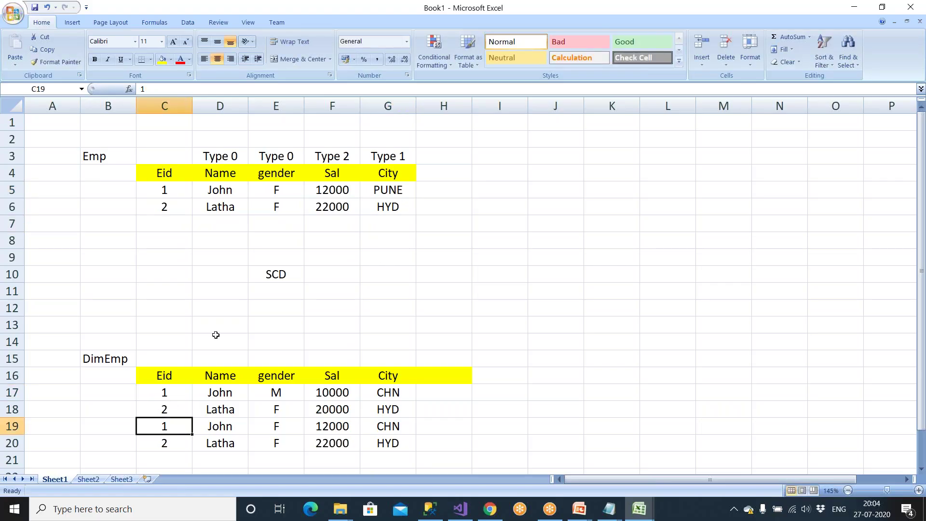
{"action": "left_click", "coordinate": [409, 430]}
{"action": "type", "text": "PUNE"}
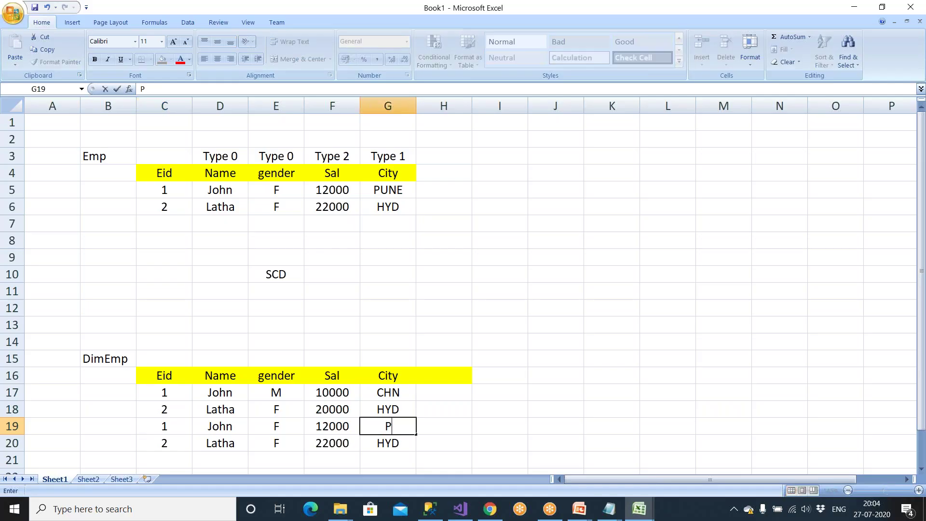
{"action": "left_click", "coordinate": [478, 403]}
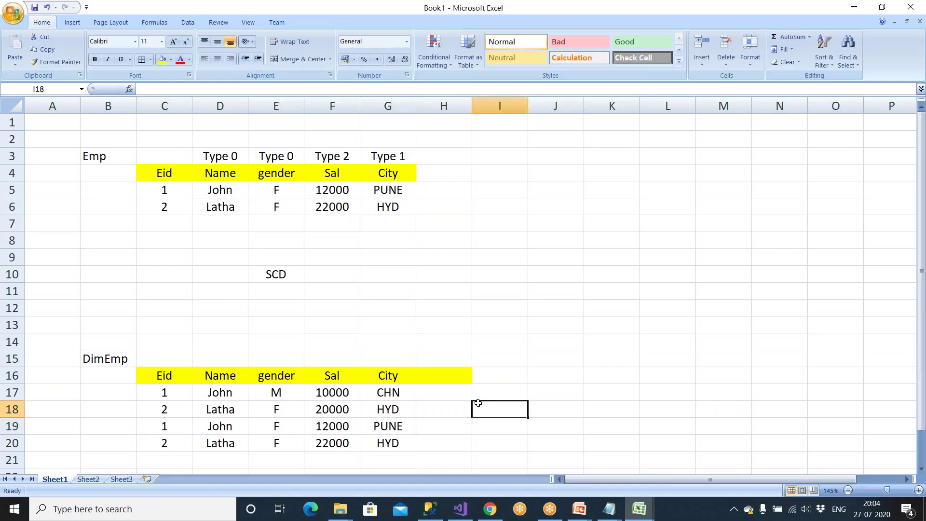
Point out the Type 2 label in Emp, and compare DimEmp's row 17 record with the added records in rows 19 and 20
{"action": "left_click", "coordinate": [343, 157]}
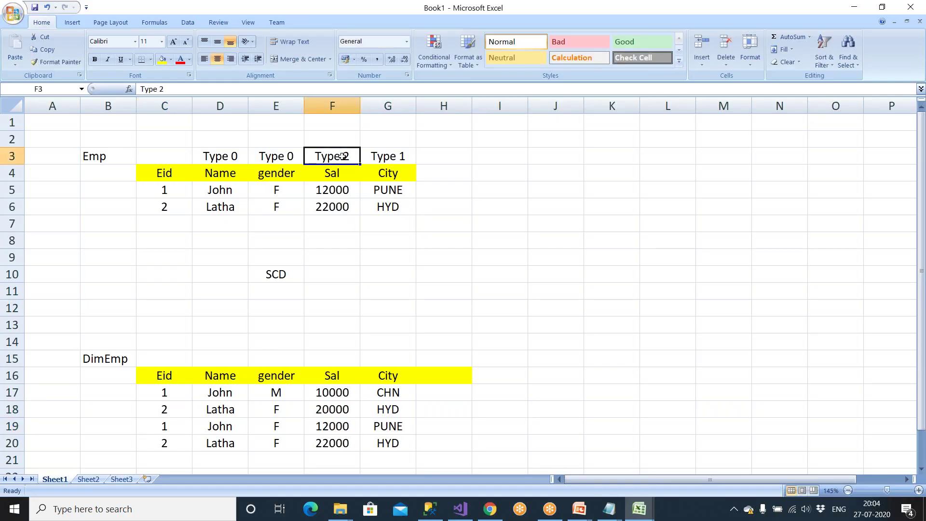
{"action": "left_click_drag", "start_coordinate": [181, 389], "coordinate": [411, 395]}
{"action": "left_click_drag", "start_coordinate": [169, 425], "coordinate": [409, 439]}
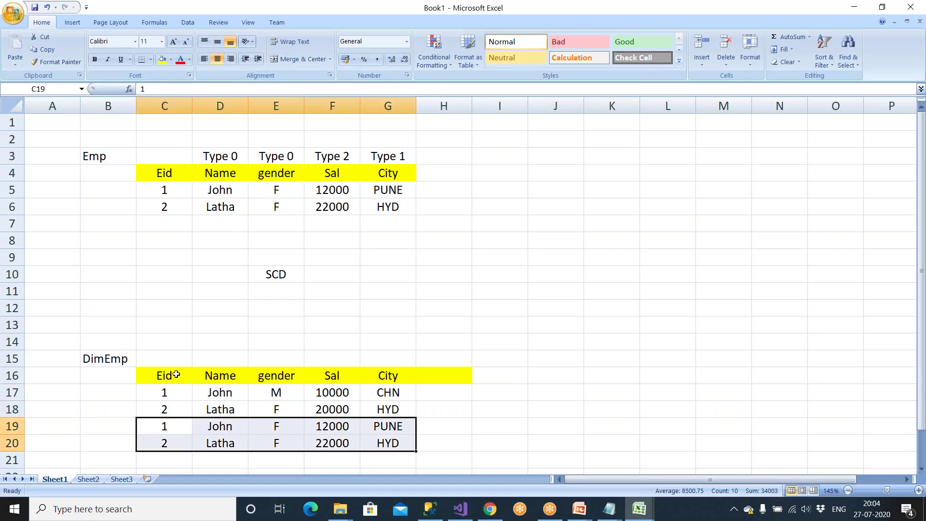
Label the Eid column of Emp as PK in cell C3
{"action": "left_click", "coordinate": [170, 161]}
{"action": "type", "text": "PK"}
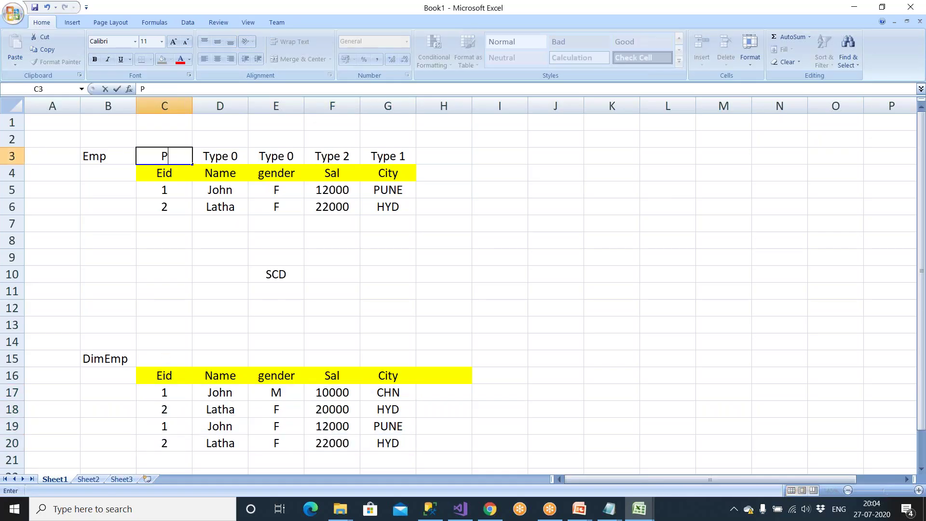
{"action": "left_click", "coordinate": [162, 357]}
{"action": "type", "text": "PK"}
{"action": "key", "text": "BackSpace"}
{"action": "key", "text": "BackSpace"}
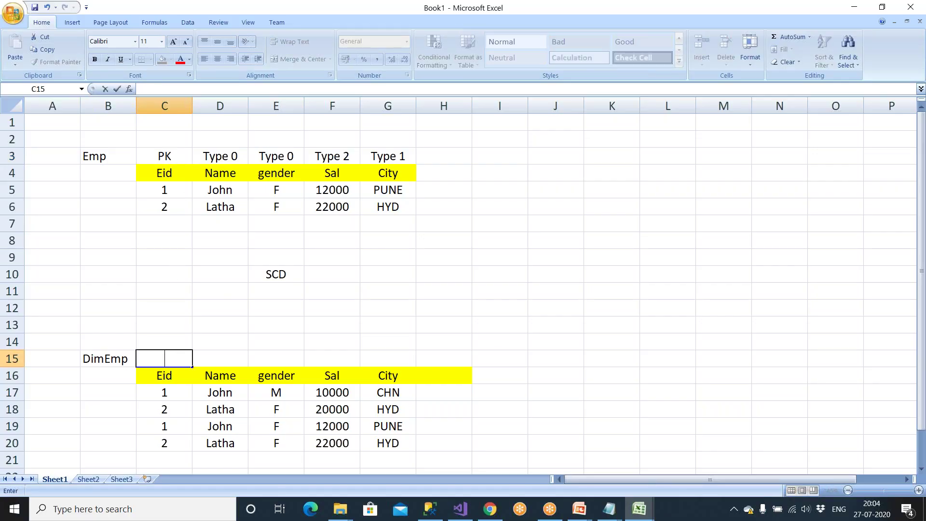
{"action": "left_click", "coordinate": [375, 287]}
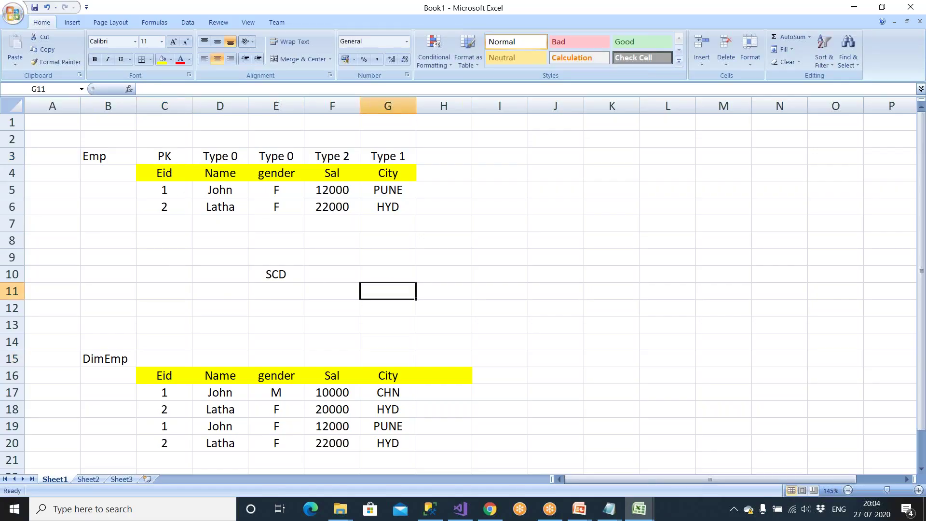
Examine Emp's PK and Type 2 columns against the repeated Eid values in DimEmp around the SCD label
{"action": "left_click", "coordinate": [274, 278]}
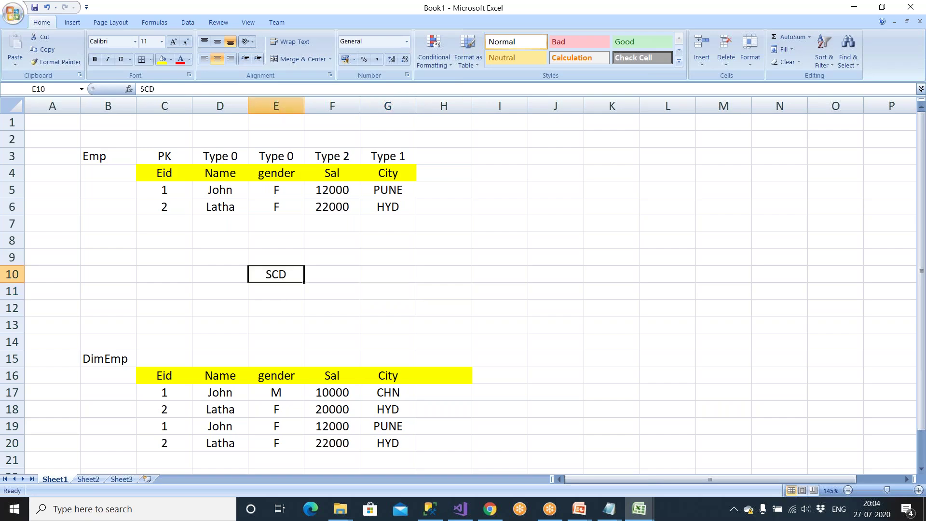
{"action": "left_click_drag", "start_coordinate": [167, 161], "coordinate": [173, 199]}
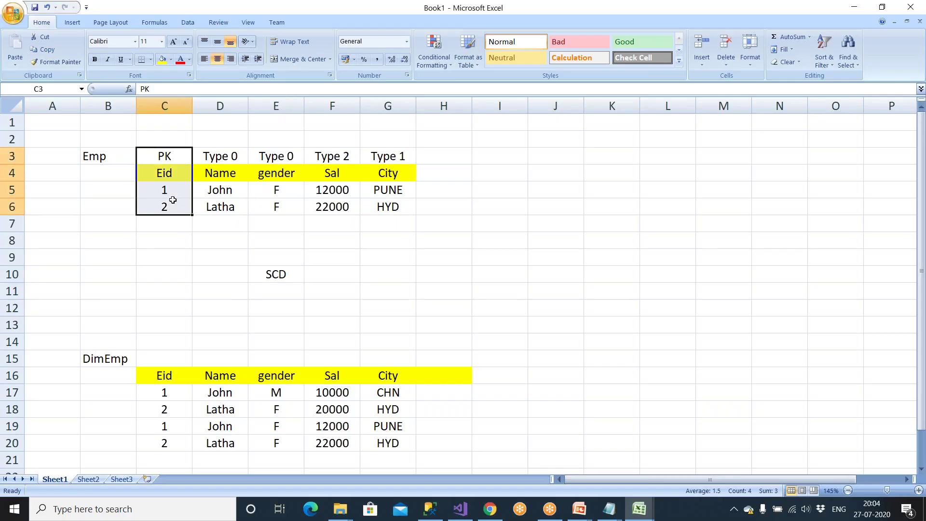
{"action": "left_click_drag", "start_coordinate": [332, 155], "coordinate": [333, 206]}
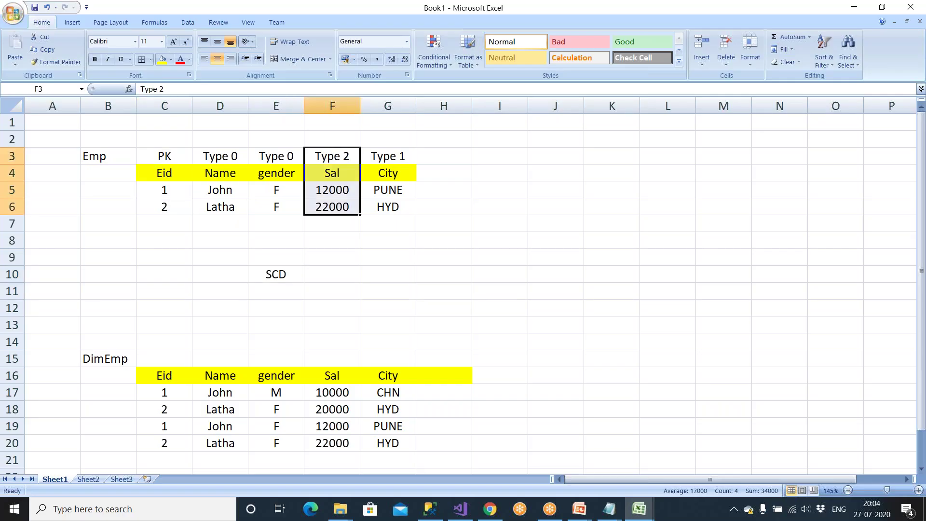
{"action": "left_click_drag", "start_coordinate": [181, 372], "coordinate": [173, 461]}
{"action": "left_click", "coordinate": [169, 358]}
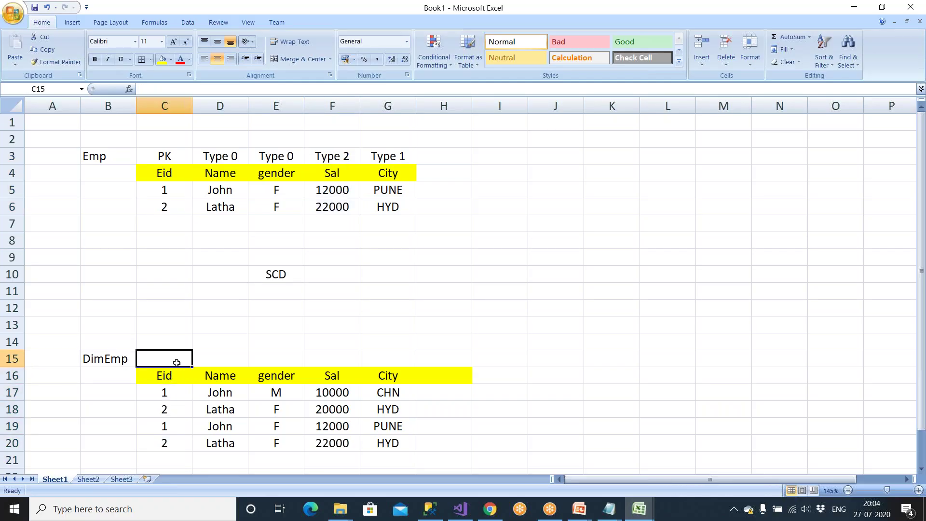
{"action": "left_click_drag", "start_coordinate": [168, 451], "coordinate": [289, 443]}
{"action": "left_click_drag", "start_coordinate": [179, 394], "coordinate": [192, 441]}
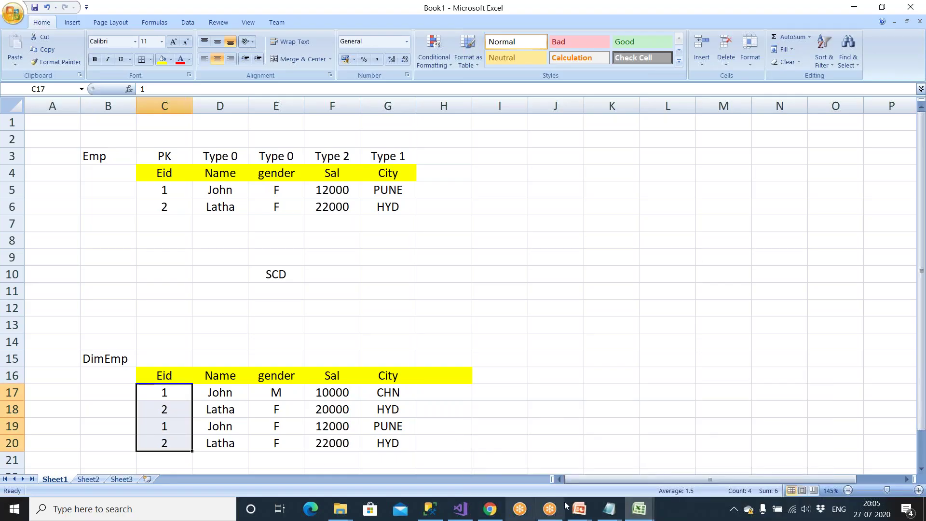
Switch to the ETL Mapping doc workbook and review the policy comments in the DimPolicy sheet's Comment column
{"action": "left_click", "coordinate": [639, 509]}
{"action": "left_click", "coordinate": [531, 490]}
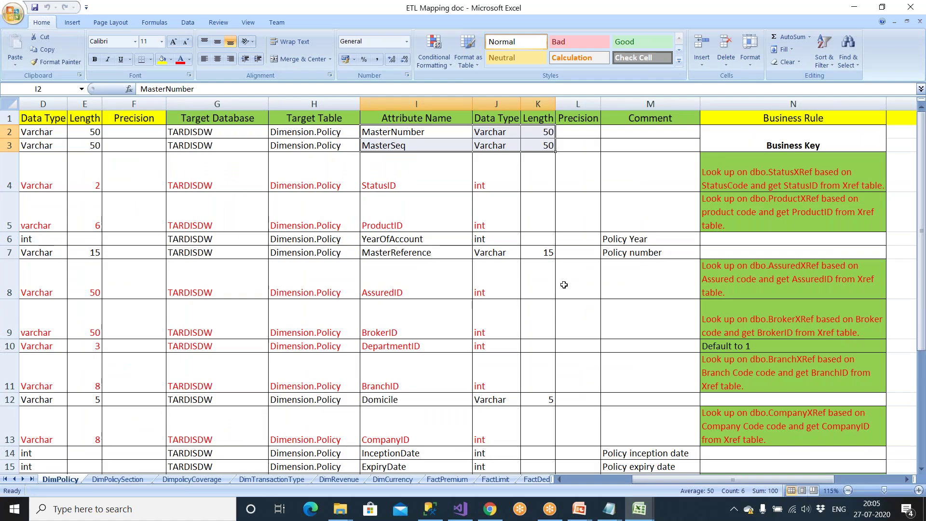
{"action": "left_click", "coordinate": [641, 238]}
{"action": "left_click", "coordinate": [645, 251]}
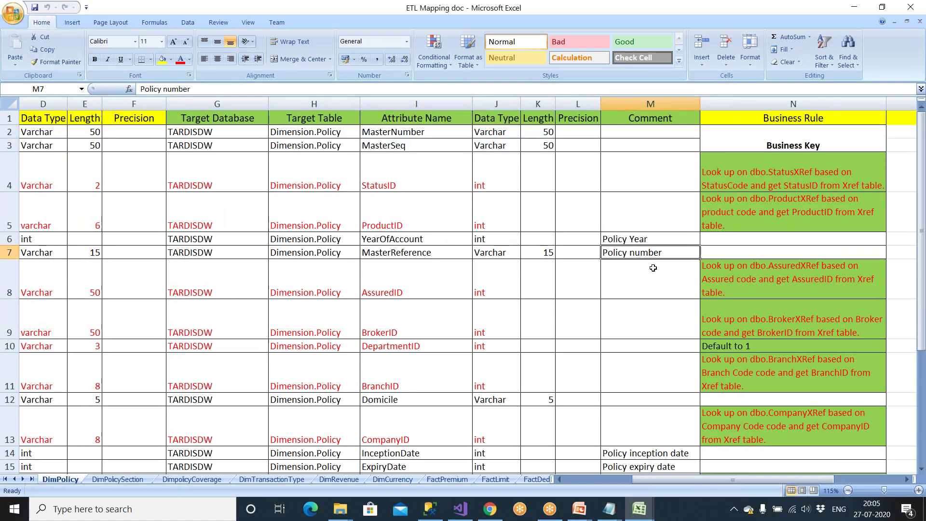
{"action": "scroll", "coordinate": [653, 267], "scroll_direction": "down", "scroll_amount": 1}
{"action": "left_click", "coordinate": [649, 356]}
{"action": "scroll", "coordinate": [654, 289], "scroll_direction": "down", "scroll_amount": 2}
{"action": "left_click", "coordinate": [659, 239]}
{"action": "scroll", "coordinate": [657, 251], "scroll_direction": "up", "scroll_amount": 3}
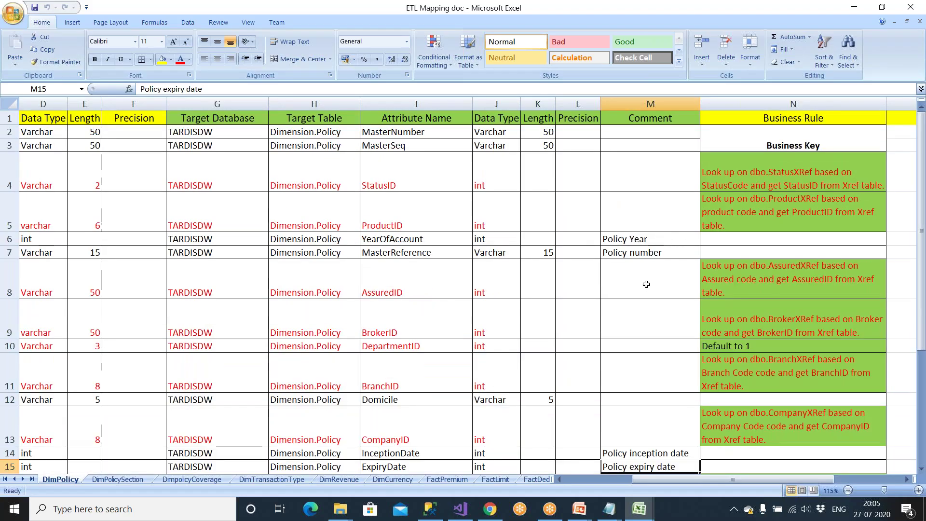
Review the Type 0, Type 1 and Type 2 attribute notes in Notepad, and return to the mapping workbook
{"action": "left_click", "coordinate": [609, 509]}
{"action": "left_click", "coordinate": [760, 465]}
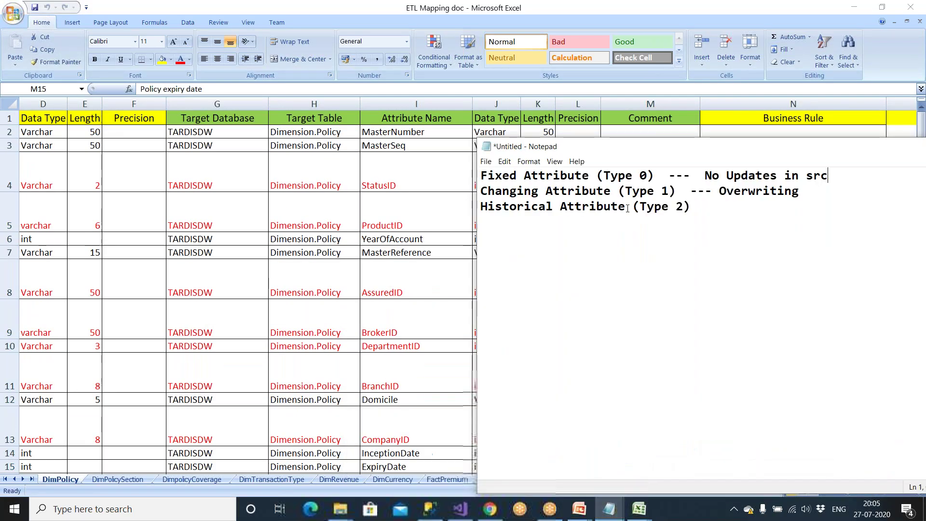
{"action": "left_click_drag", "start_coordinate": [604, 175], "coordinate": [669, 175]}
{"action": "left_click_drag", "start_coordinate": [640, 208], "coordinate": [692, 208]}
{"action": "left_click", "coordinate": [682, 236]}
{"action": "left_click_drag", "start_coordinate": [625, 191], "coordinate": [802, 192]}
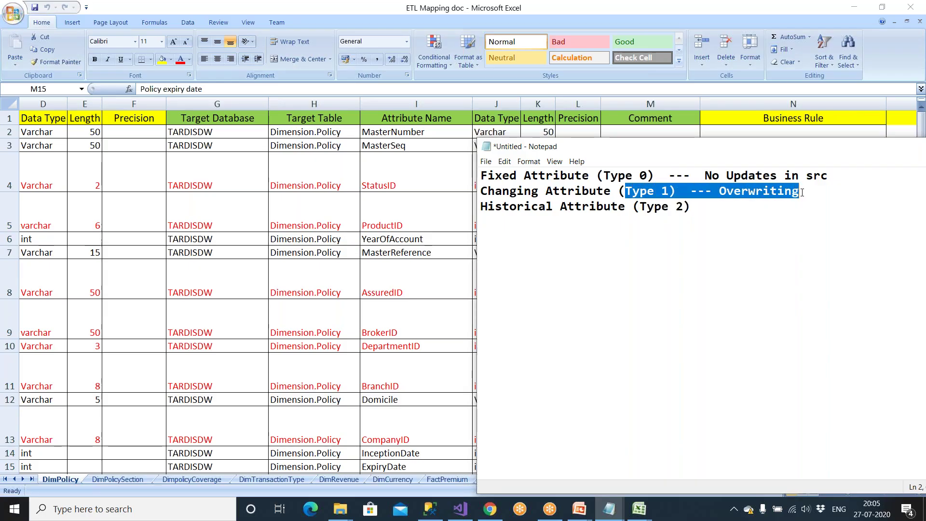
{"action": "left_click", "coordinate": [609, 509]}
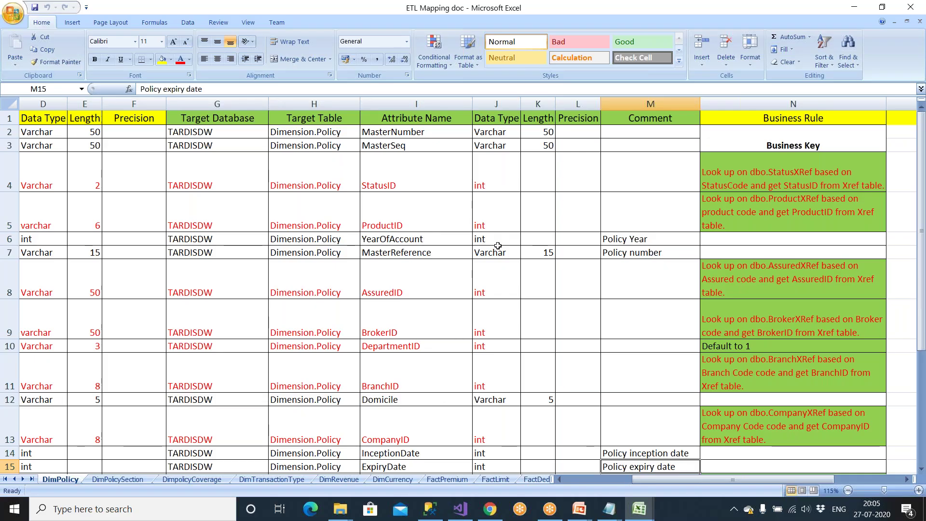
Locate YearOfAccount in the mapping and choose it as the first dimension column in the Slowly Changing Dimension Wizard, widening the Dimension Columns list
{"action": "left_click", "coordinate": [406, 239]}
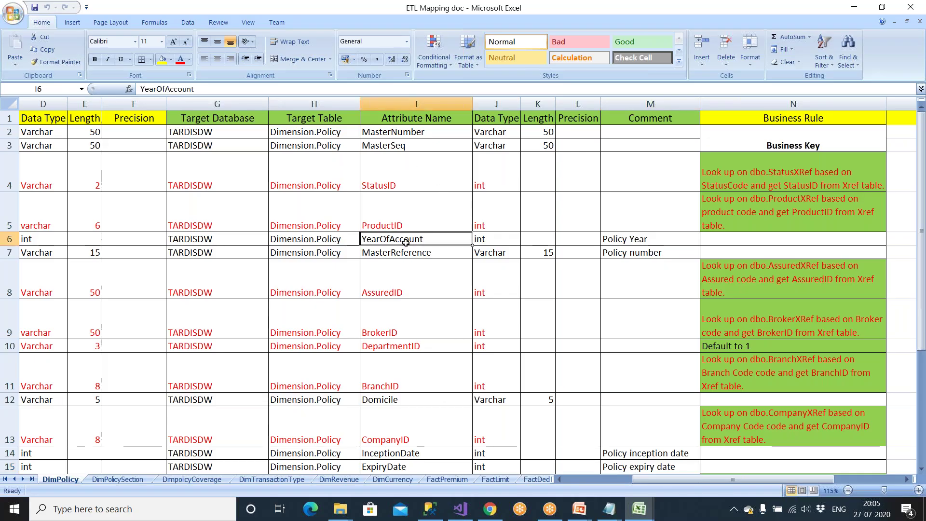
{"action": "left_click", "coordinate": [461, 504]}
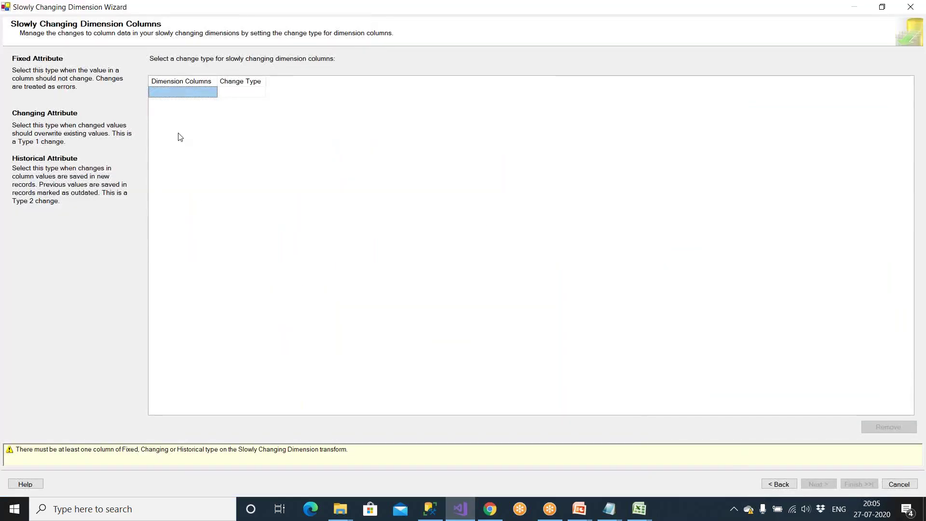
{"action": "left_click", "coordinate": [186, 92]}
{"action": "left_click", "coordinate": [187, 92]}
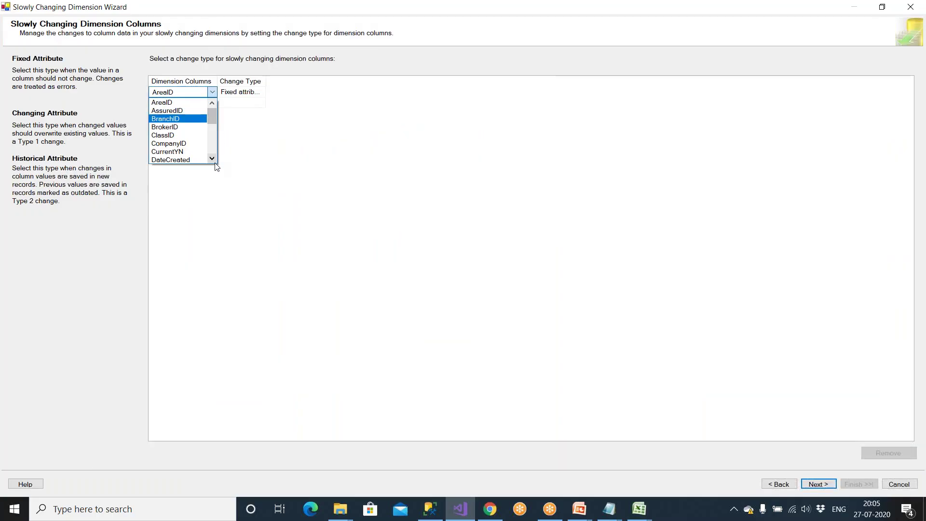
{"action": "left_click", "coordinate": [215, 81]}
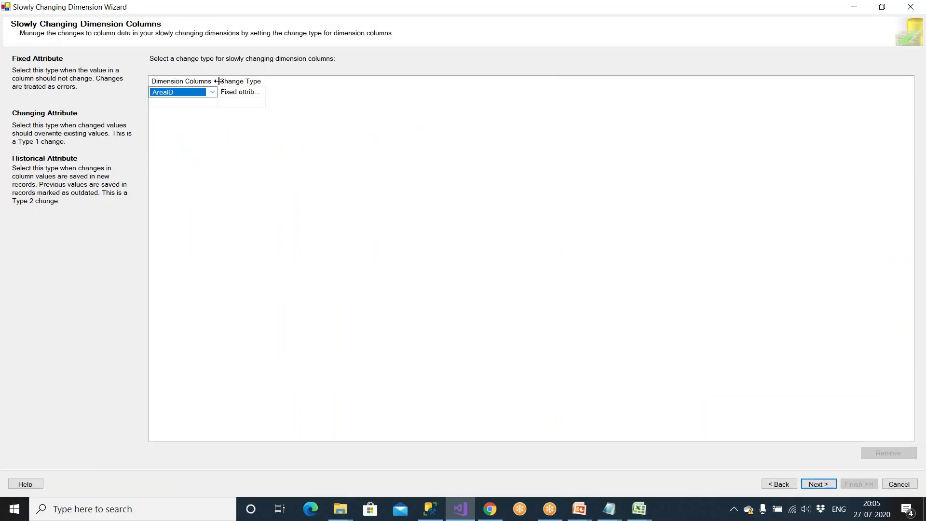
{"action": "left_click_drag", "start_coordinate": [216, 81], "coordinate": [322, 109]}
{"action": "left_click", "coordinate": [318, 91]}
{"action": "scroll", "coordinate": [212, 124], "scroll_direction": "down", "scroll_amount": 4}
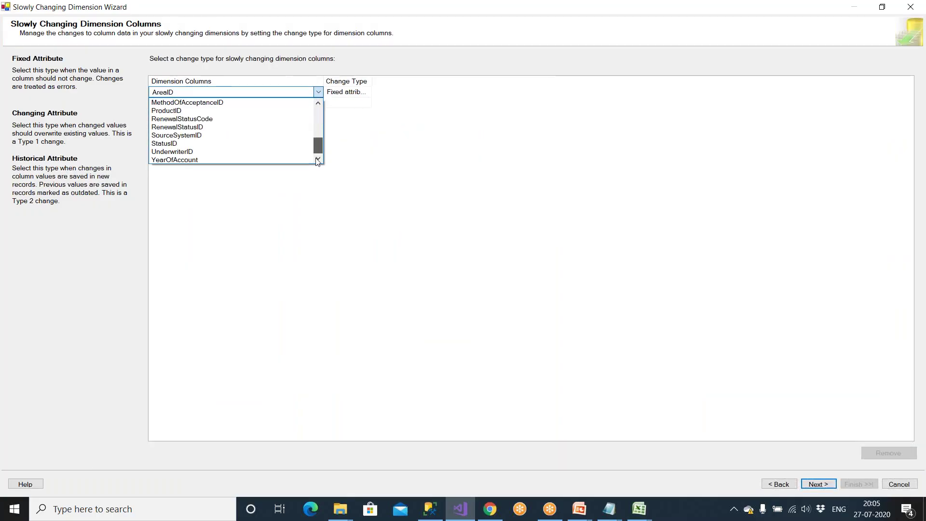
{"action": "key", "text": "End"}
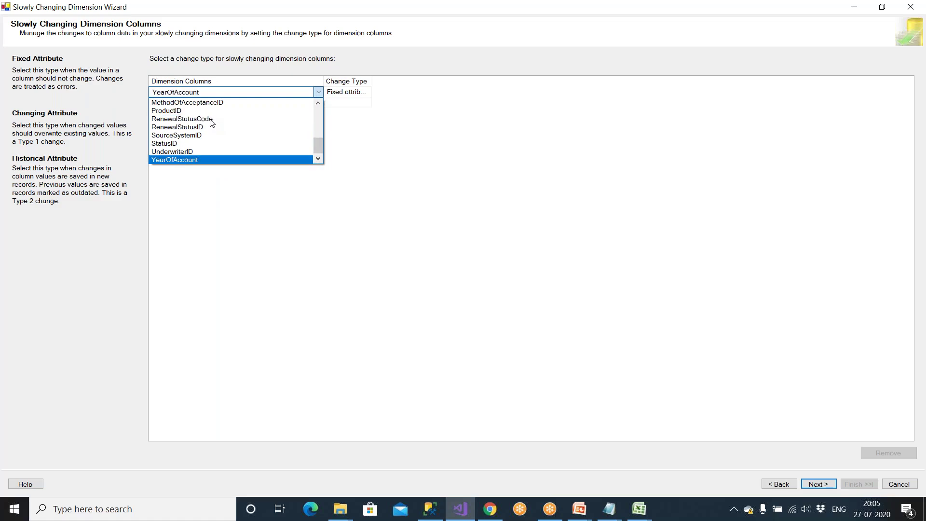
{"action": "left_click", "coordinate": [214, 161]}
Widen the Change Type column and set YearOfAccount to Changing attribute
{"action": "left_click", "coordinate": [352, 94]}
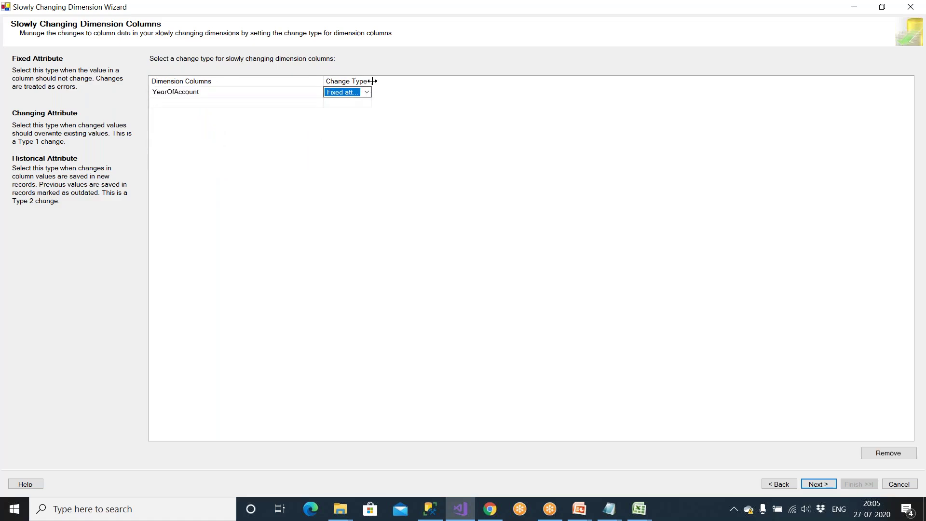
{"action": "left_click_drag", "start_coordinate": [372, 81], "coordinate": [426, 81]}
{"action": "left_click", "coordinate": [401, 92]}
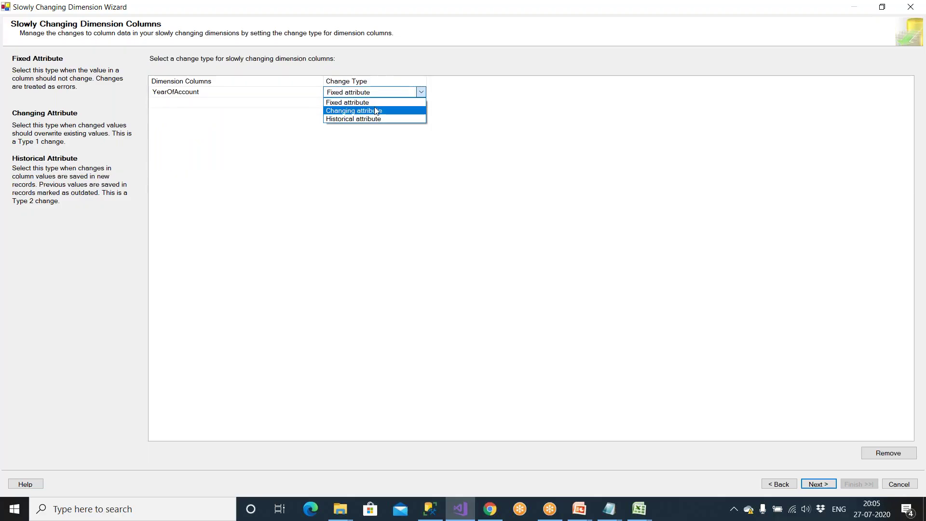
{"action": "left_click", "coordinate": [375, 109]}
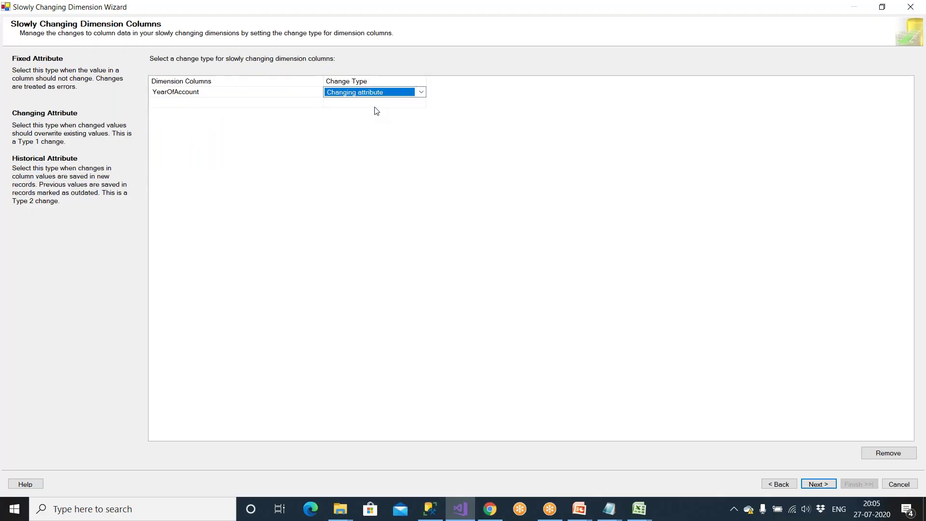
Locate MasterReference in the ETL mapping workbook and add it to the wizard's dimension columns as a Changing attribute
{"action": "mouse_move", "coordinate": [647, 512]}
{"action": "left_click", "coordinate": [574, 430]}
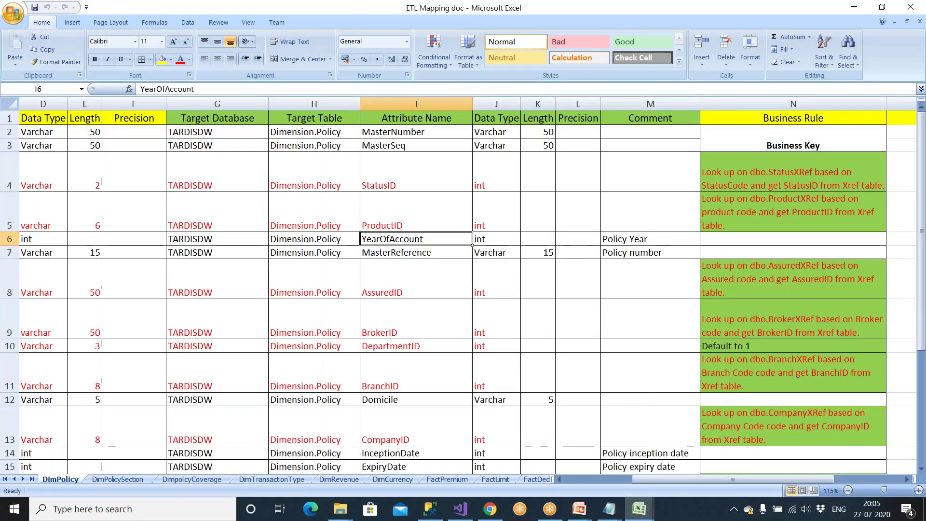
{"action": "left_click", "coordinate": [496, 252]}
{"action": "left_click", "coordinate": [417, 250]}
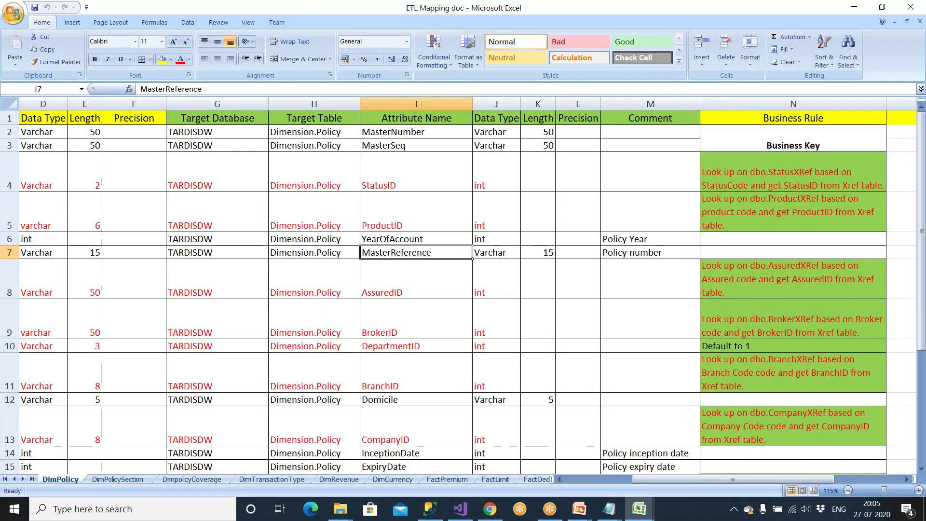
{"action": "left_click", "coordinate": [461, 509]}
{"action": "left_click", "coordinate": [224, 103]}
{"action": "left_click", "coordinate": [222, 103]}
{"action": "key", "text": "Down"}
{"action": "key", "text": "Down"}
{"action": "key", "text": "Down"}
{"action": "key", "text": "Down"}
{"action": "key", "text": "Down"}
{"action": "key", "text": "Down"}
{"action": "key", "text": "Down"}
{"action": "key", "text": "Down"}
{"action": "key", "text": "Down"}
{"action": "key", "text": "Down"}
{"action": "key", "text": "Down"}
{"action": "key", "text": "Down"}
{"action": "key", "text": "Down"}
{"action": "key", "text": "Down"}
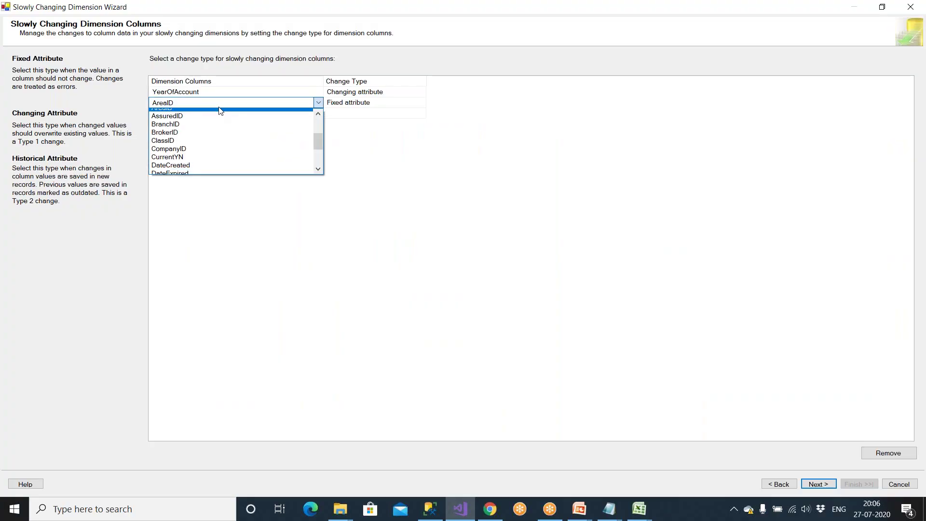
{"action": "key", "text": "Return"}
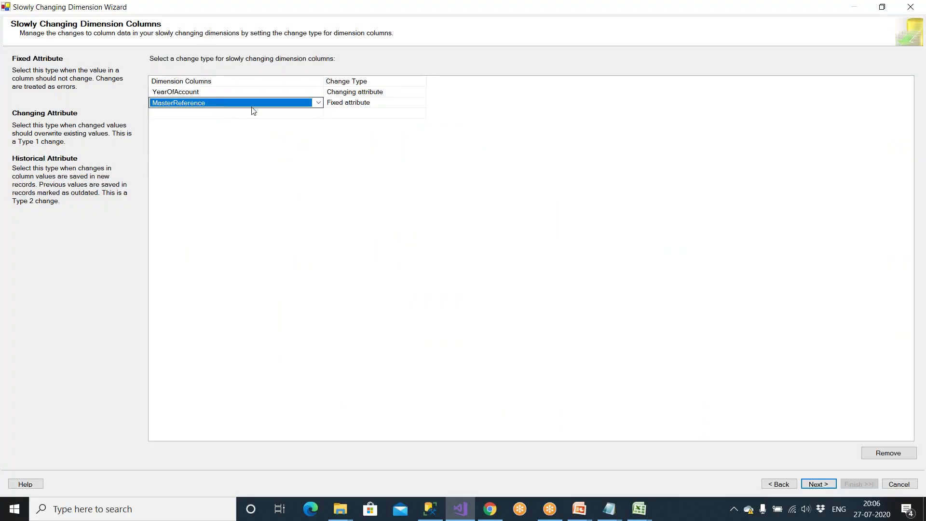
{"action": "left_click", "coordinate": [352, 103]}
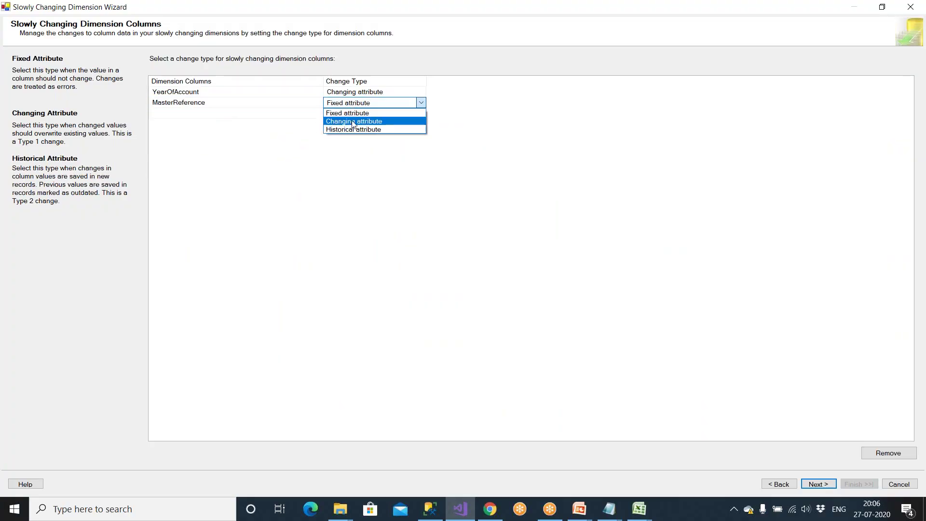
{"action": "left_click", "coordinate": [353, 121]}
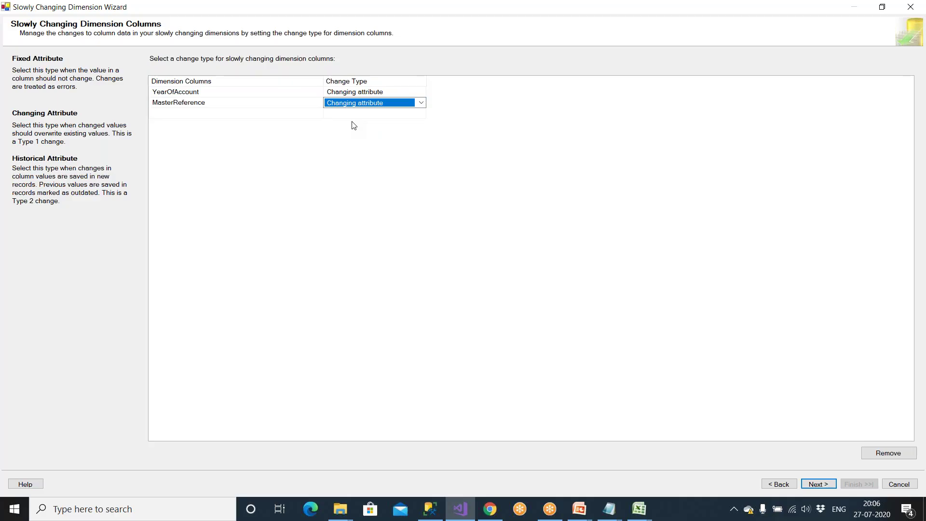
Start a third dimension column row and locate Domicile among the attributes without lookup rules in the ETL mapping workbook
{"action": "left_click", "coordinate": [269, 119]}
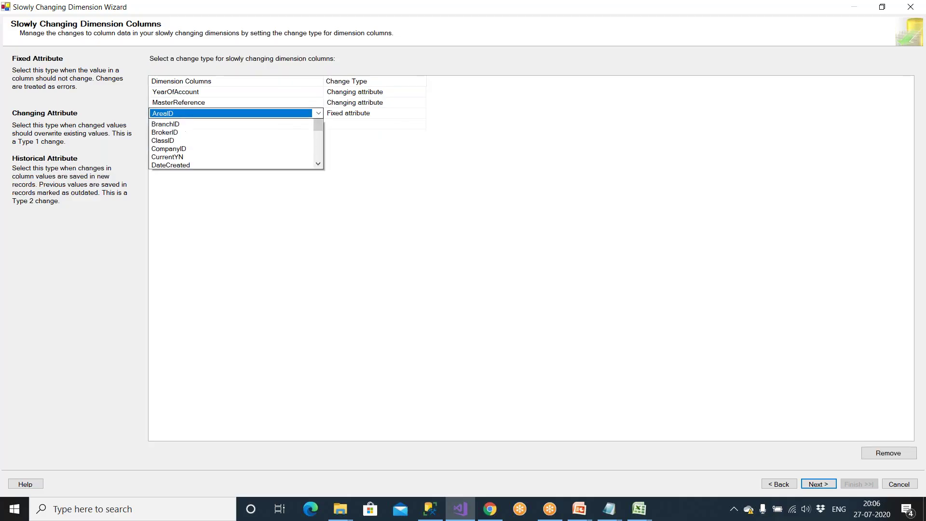
{"action": "key", "text": "Down"}
{"action": "left_click", "coordinate": [640, 509]}
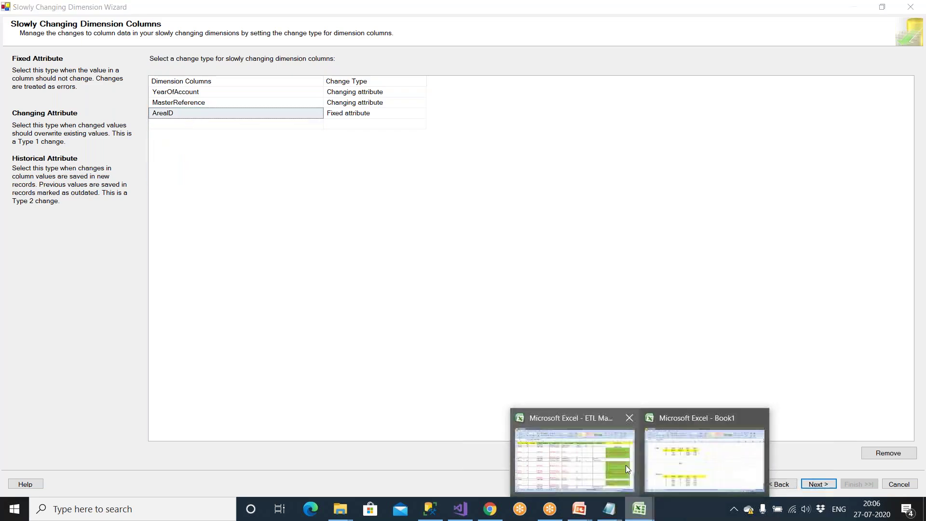
{"action": "left_click", "coordinate": [574, 459]}
{"action": "scroll", "coordinate": [695, 283], "scroll_direction": "down", "scroll_amount": 1}
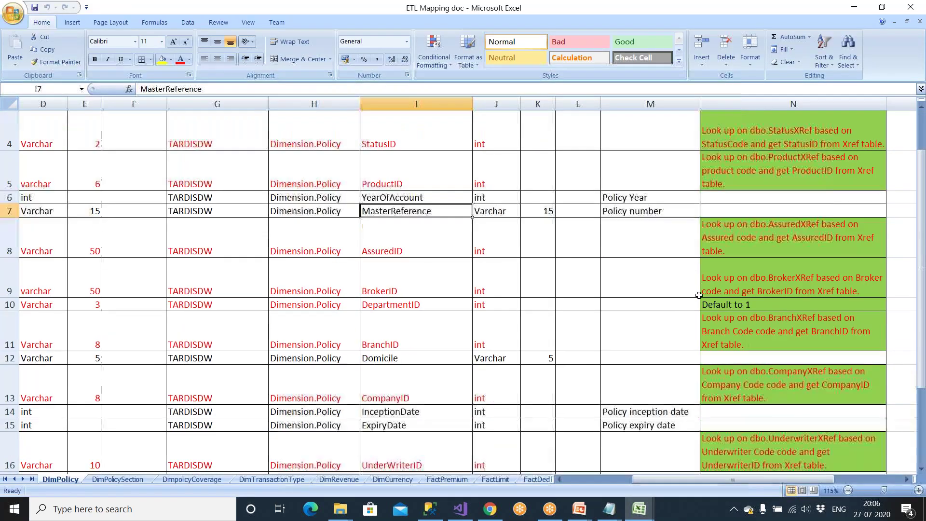
{"action": "left_click", "coordinate": [732, 238]}
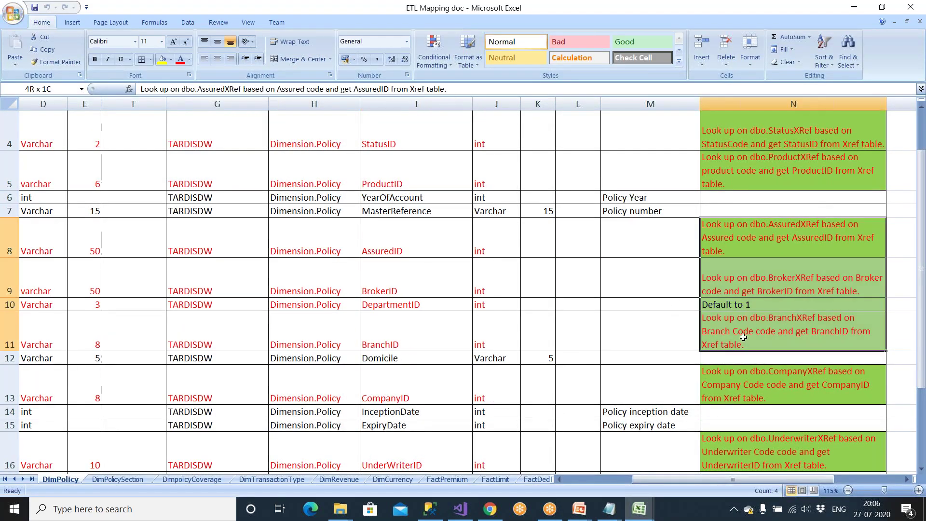
{"action": "left_click", "coordinate": [408, 358]}
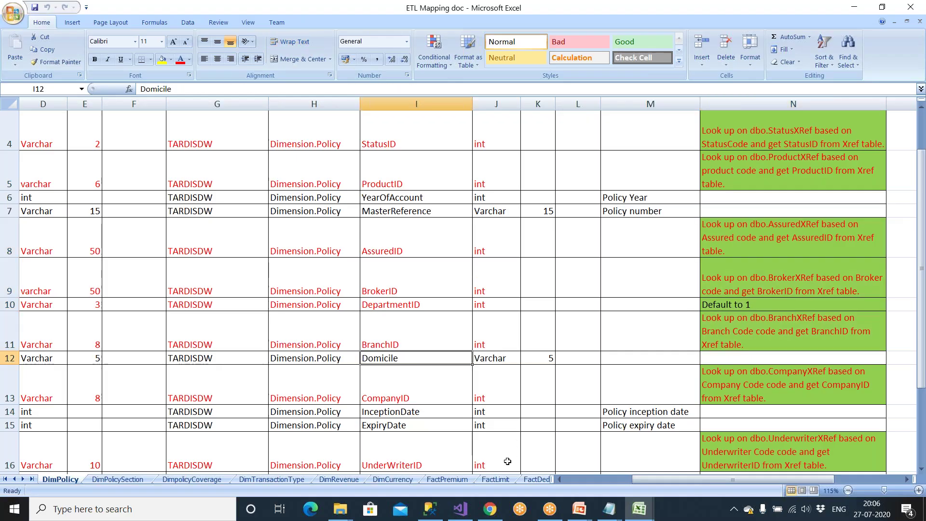
Choose Domicile as the wizard's third dimension column and set its change type to Changing attribute
{"action": "left_click", "coordinate": [461, 509]}
{"action": "left_click", "coordinate": [204, 114]}
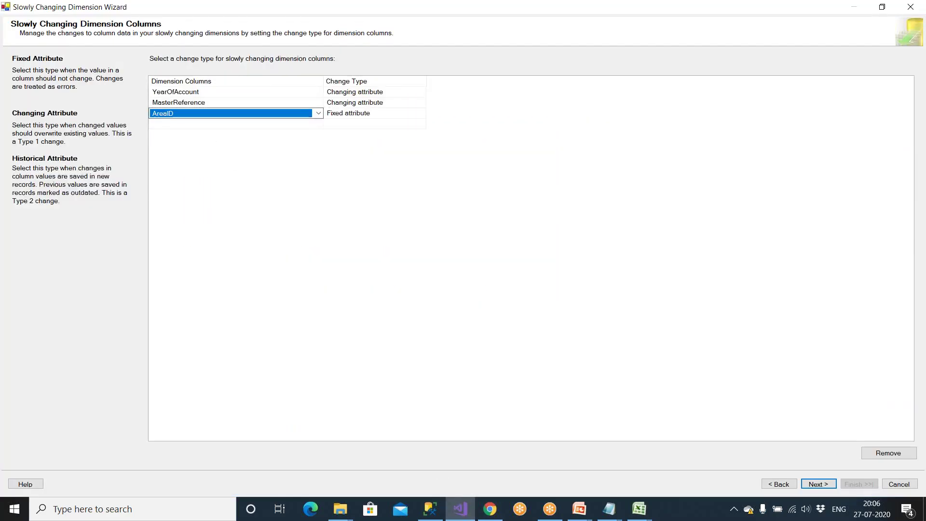
{"action": "left_click", "coordinate": [203, 114]}
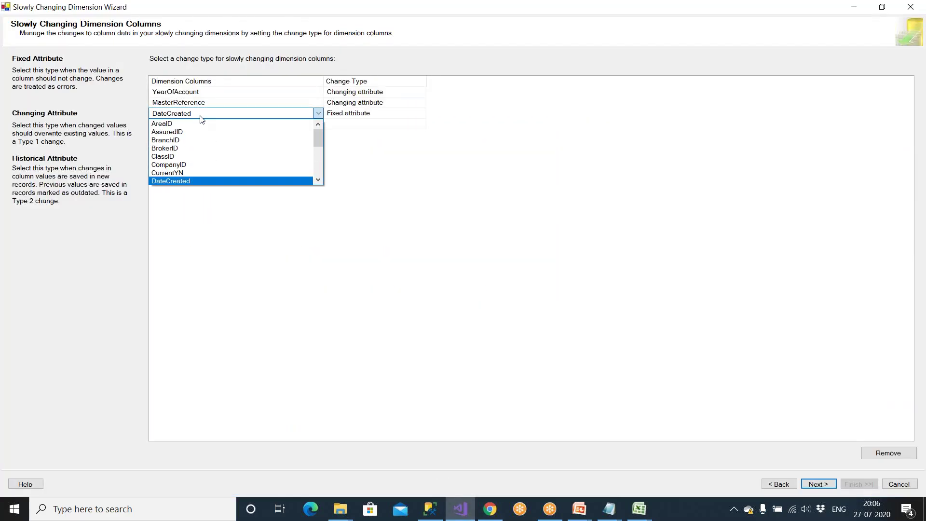
{"action": "key", "text": "Down"}
{"action": "key", "text": "Down"}
{"action": "key", "text": "Down"}
{"action": "key", "text": "Down"}
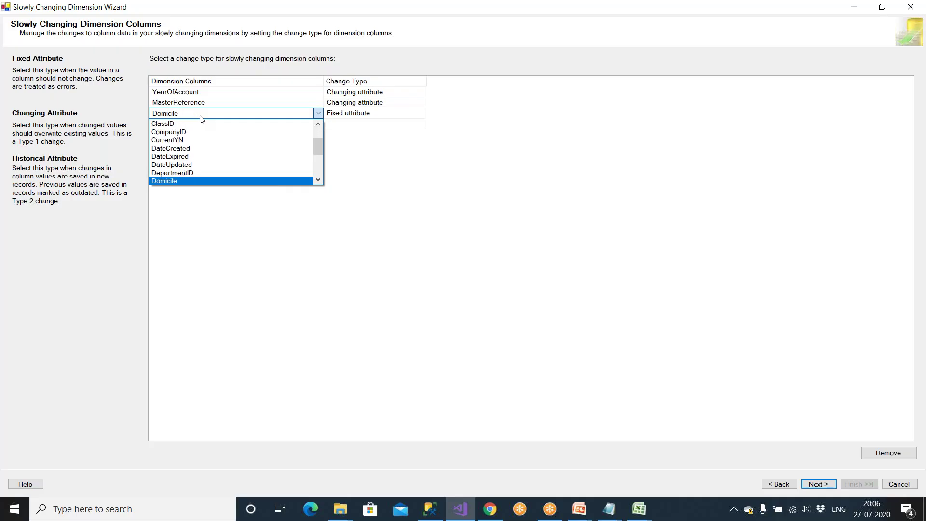
{"action": "key", "text": "Return"}
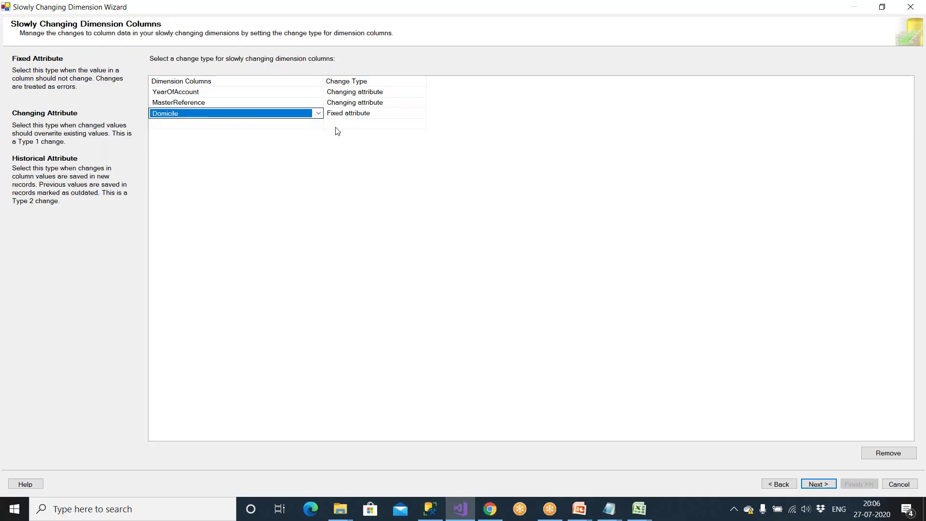
{"action": "left_click", "coordinate": [342, 111]}
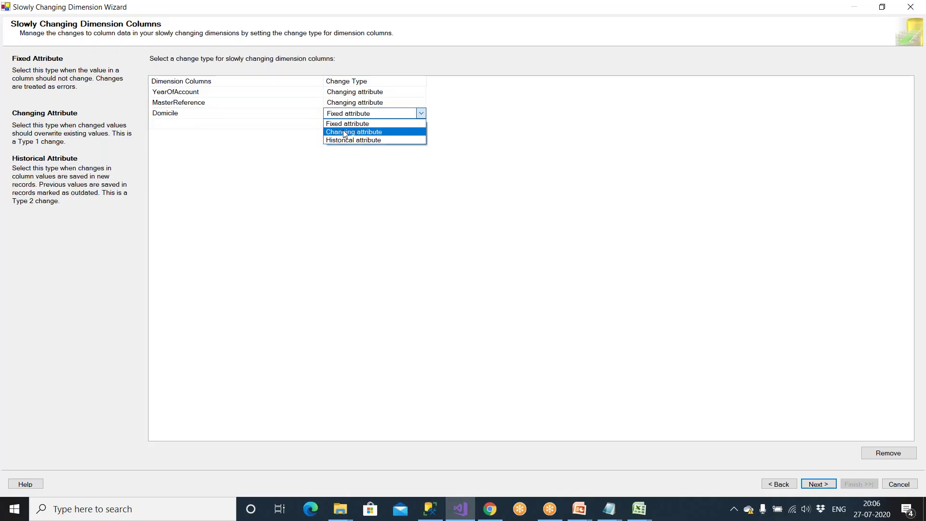
{"action": "left_click", "coordinate": [343, 132]}
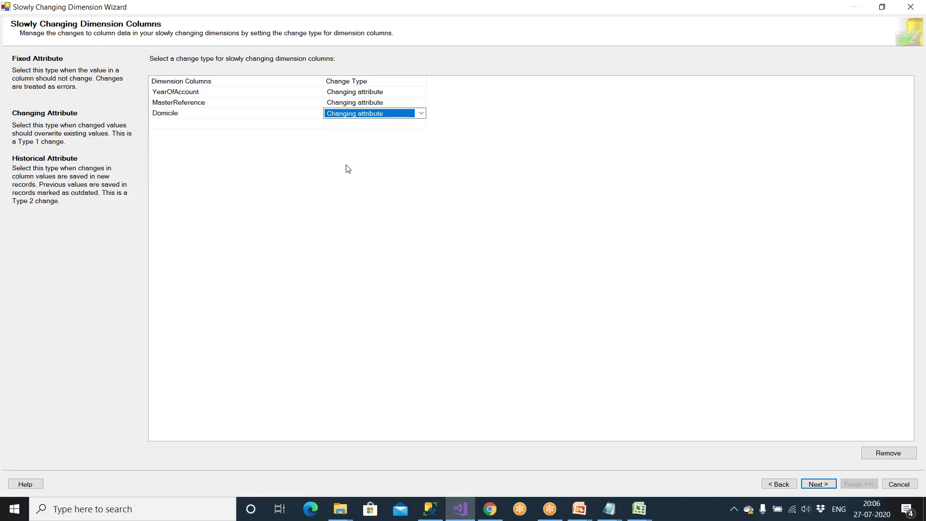
Switch to the ETL mapping workbook and locate InceptionDate and ExpiryDate among the remaining DimPolicy attributes
{"action": "left_click", "coordinate": [638, 512]}
{"action": "left_click", "coordinate": [689, 448]}
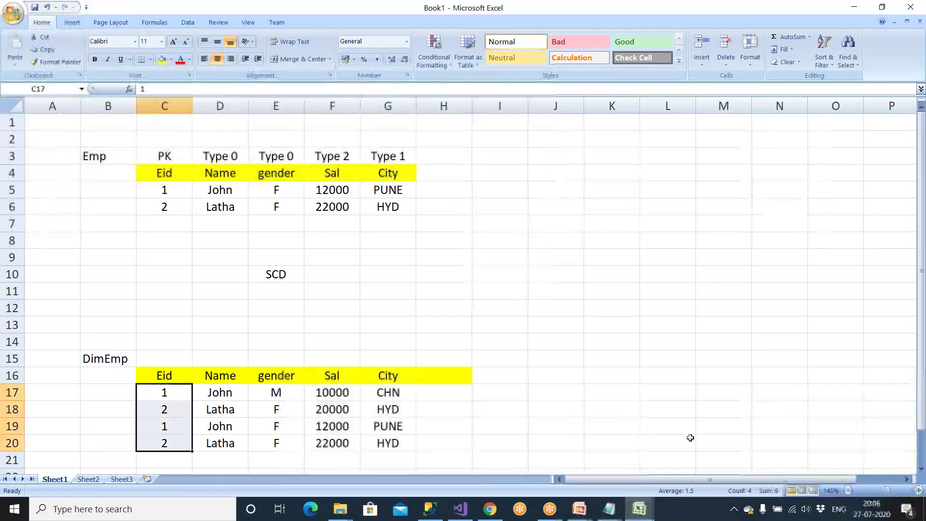
{"action": "left_click", "coordinate": [639, 509]}
{"action": "left_click", "coordinate": [577, 451]}
{"action": "scroll", "coordinate": [462, 332], "scroll_direction": "down", "scroll_amount": 2}
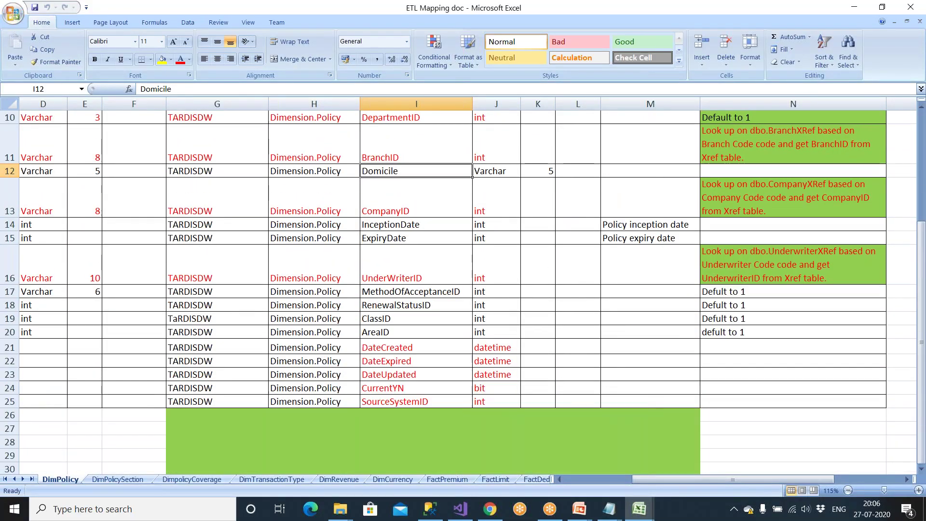
{"action": "left_click", "coordinate": [425, 295]}
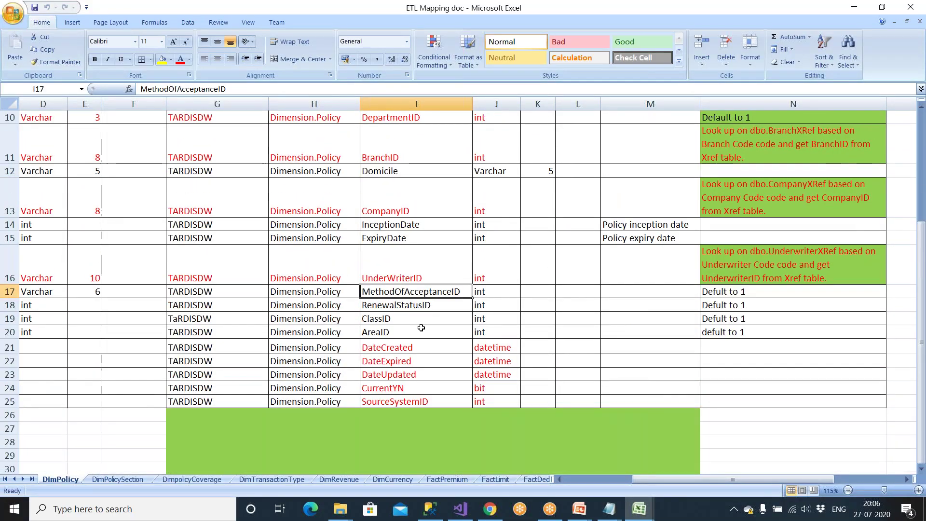
{"action": "left_click", "coordinate": [413, 228]}
{"action": "left_click", "coordinate": [414, 236]}
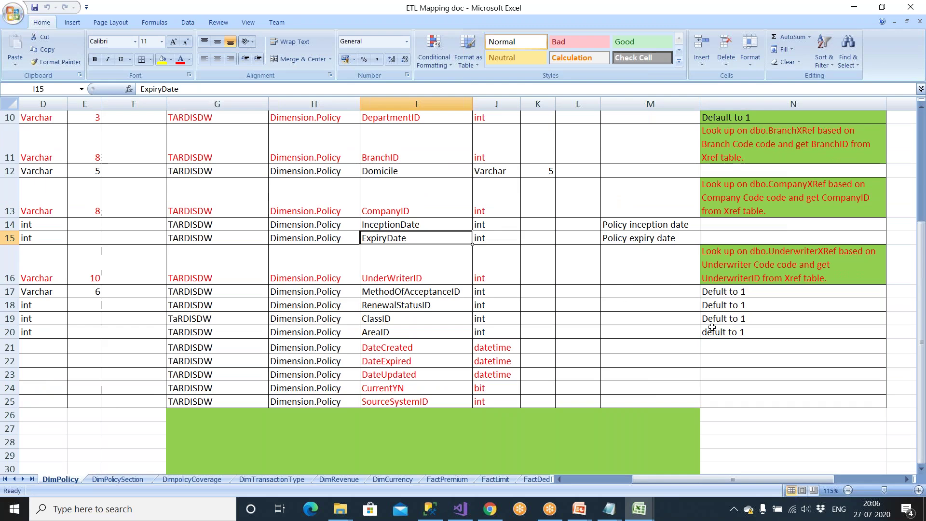
Return to the wizard and add InceptionDate as a dimension column with the Changing attribute change type
{"action": "left_click", "coordinate": [463, 510]}
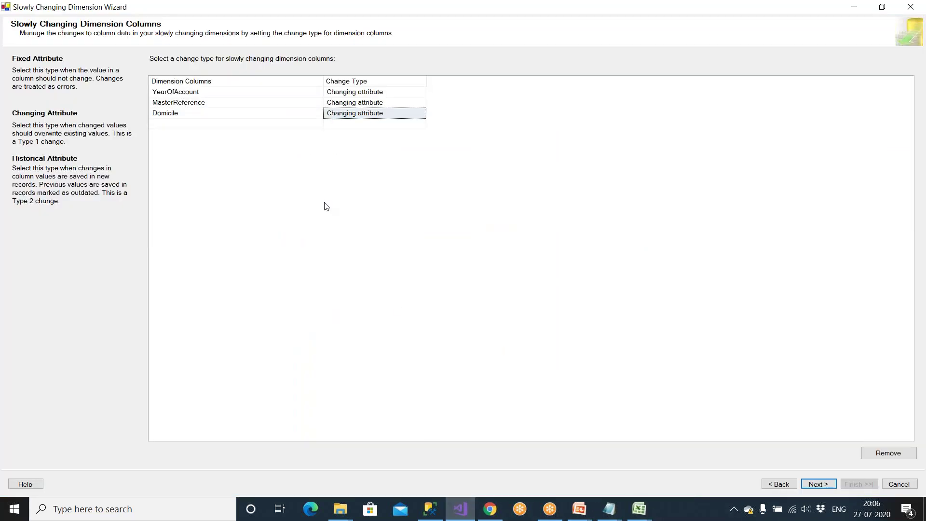
{"action": "left_click", "coordinate": [224, 123]}
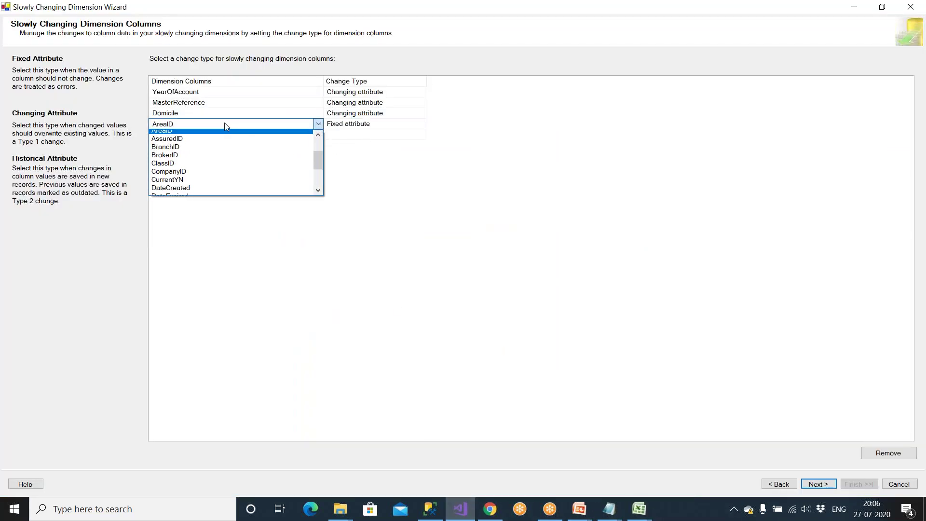
{"action": "key", "text": "i"}
{"action": "key", "text": "Return"}
{"action": "left_click", "coordinate": [343, 124]}
{"action": "left_click", "coordinate": [343, 144]}
Add ExpiryDate as the fifth dimension column and set its change type to Changing attribute
{"action": "left_click", "coordinate": [271, 135]}
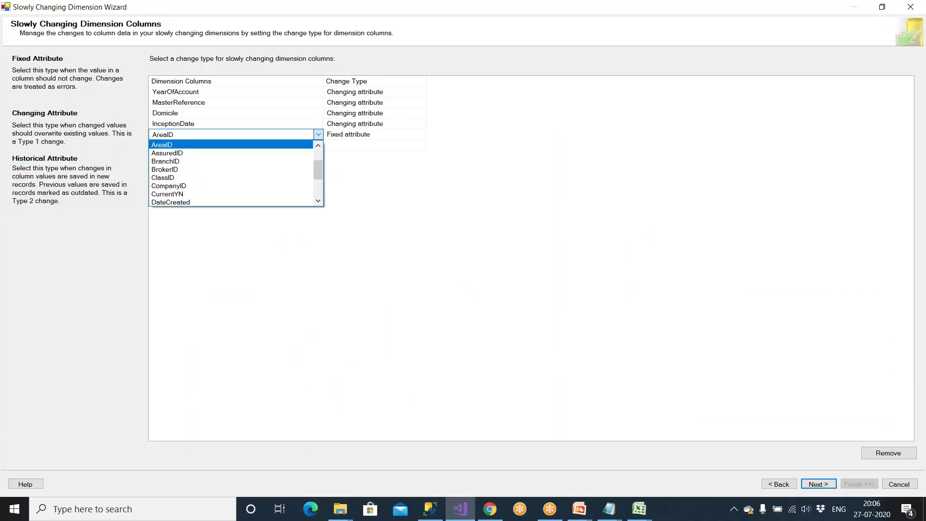
{"action": "key", "text": "e"}
{"action": "key", "text": "Return"}
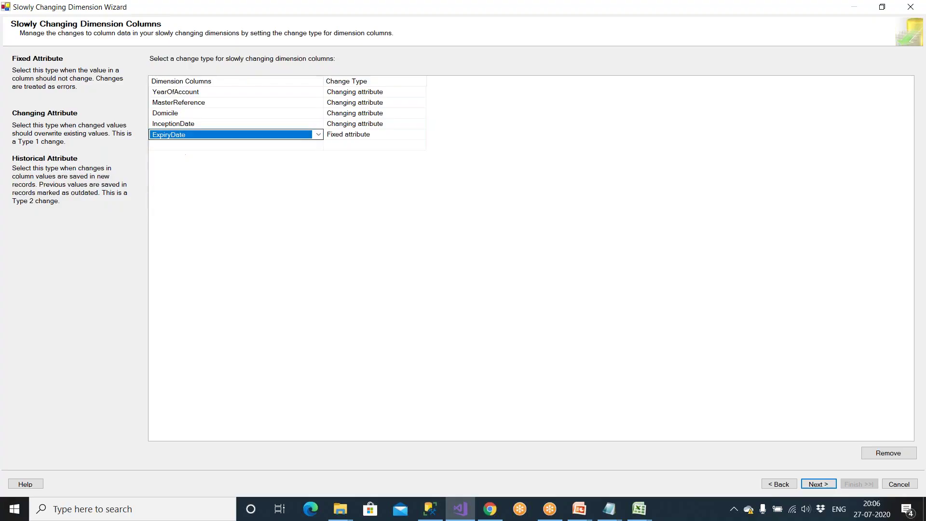
{"action": "left_click", "coordinate": [341, 135]}
{"action": "left_click", "coordinate": [343, 152]}
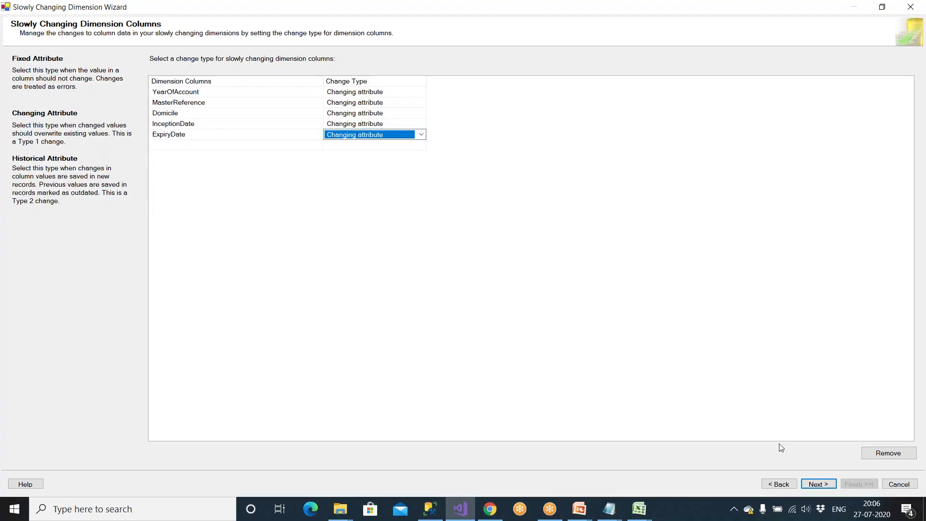
Accept the default attribute and inferred member options and finish the Slowly Changing Dimension Wizard
{"action": "left_click", "coordinate": [819, 484]}
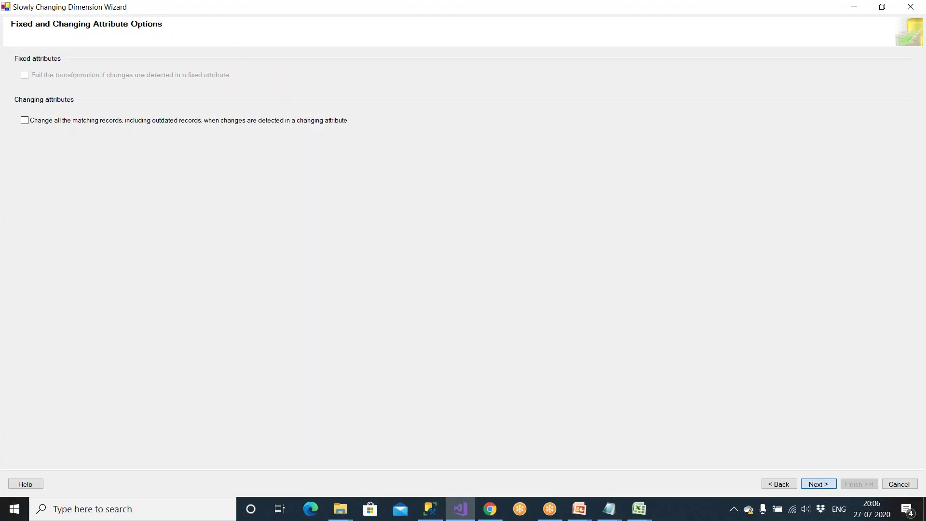
{"action": "left_click", "coordinate": [819, 483]}
{"action": "left_click", "coordinate": [819, 484]}
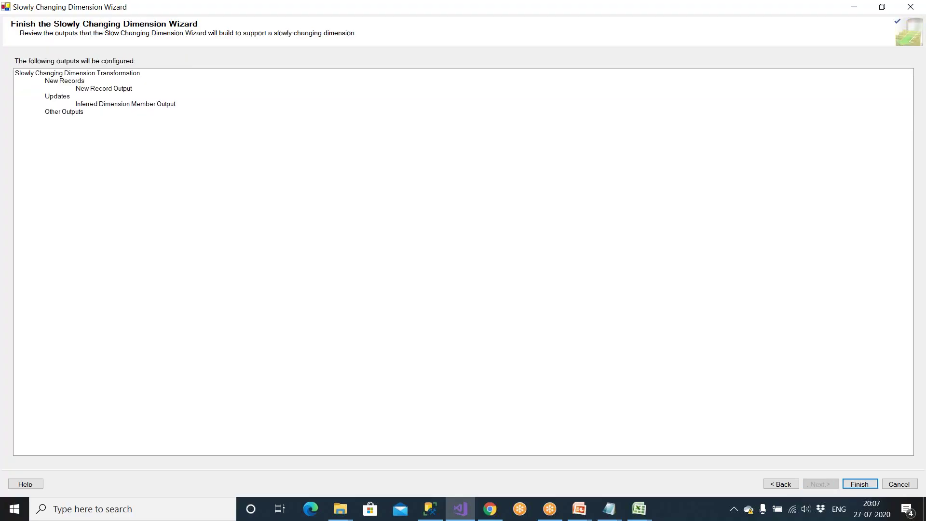
{"action": "key", "text": "Return"}
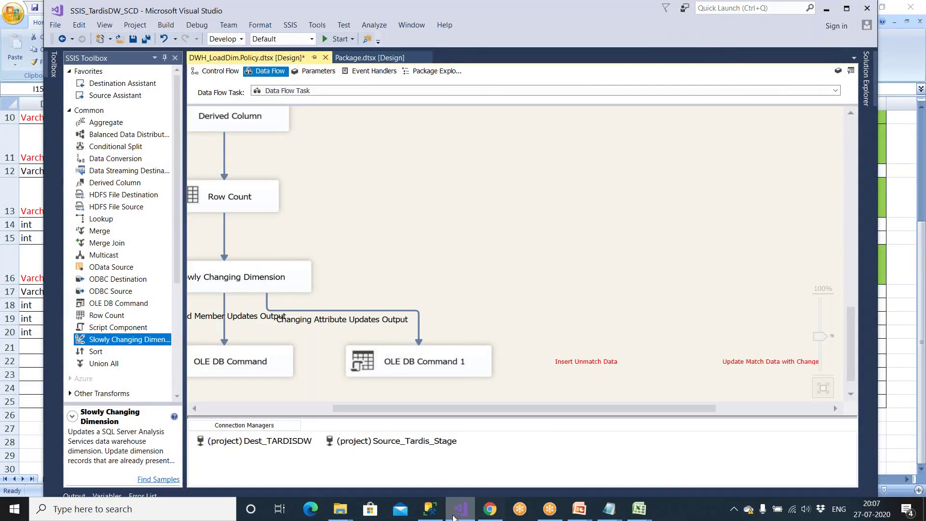
Delete the Insert Unmatch Data, Update Match Data with Change and author annotations from the data flow, and save the package
{"action": "left_click", "coordinate": [291, 405]}
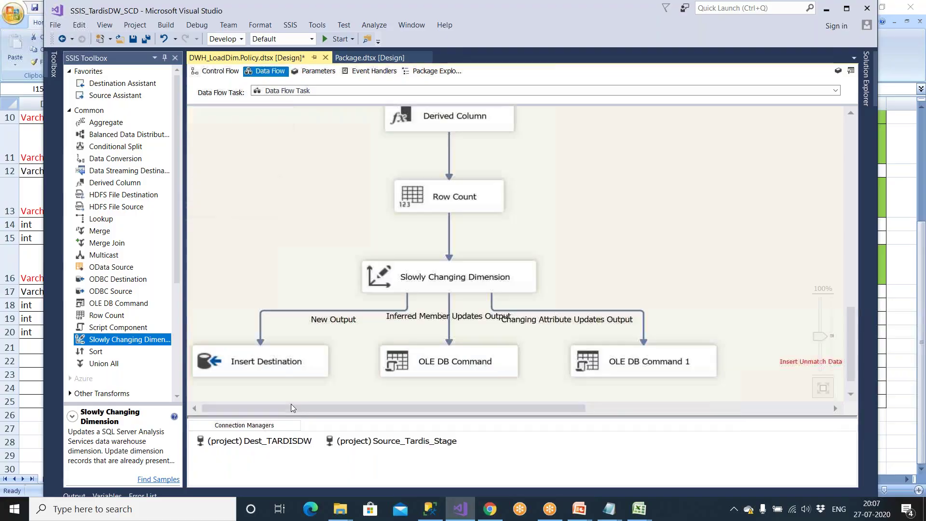
{"action": "left_click", "coordinate": [797, 363]}
{"action": "left_click", "coordinate": [759, 408]}
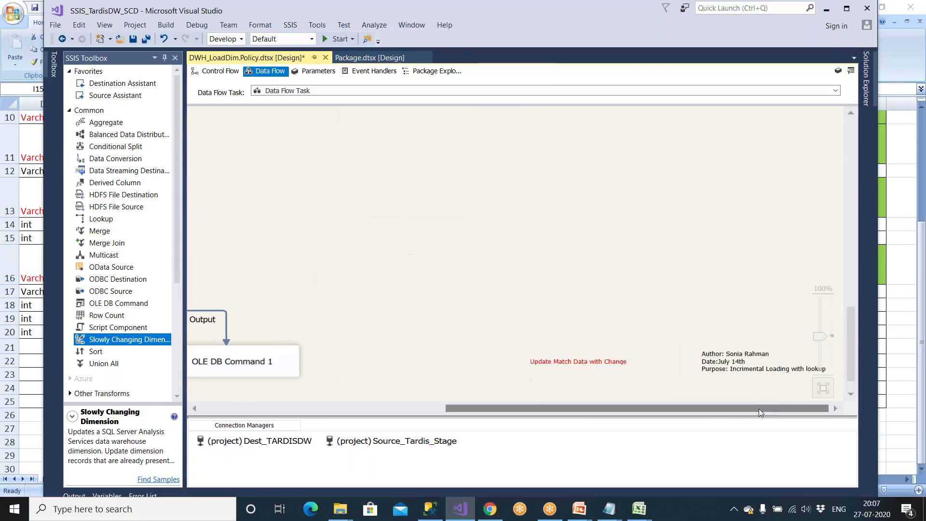
{"action": "left_click", "coordinate": [590, 368]}
{"action": "key", "text": "Delete"}
{"action": "left_click", "coordinate": [718, 365]}
{"action": "key", "text": "Delete"}
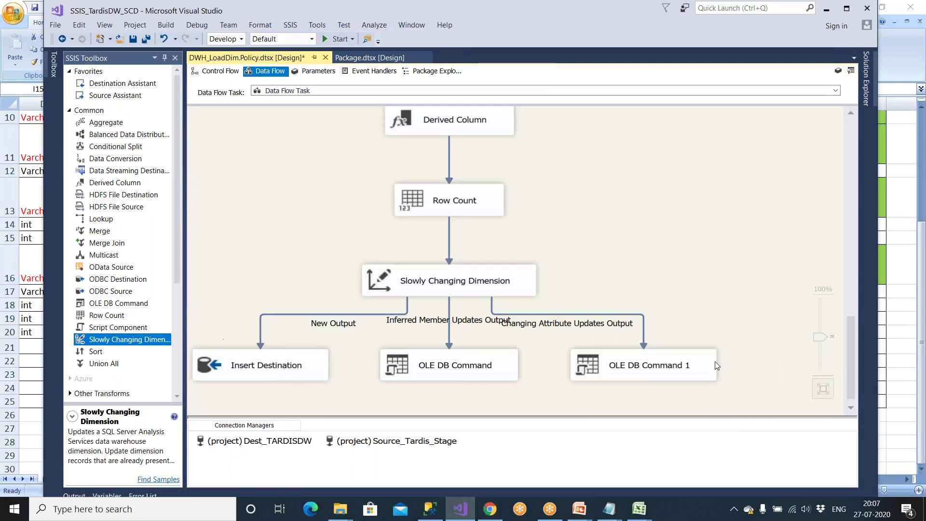
{"action": "key", "text": "ctrl+s"}
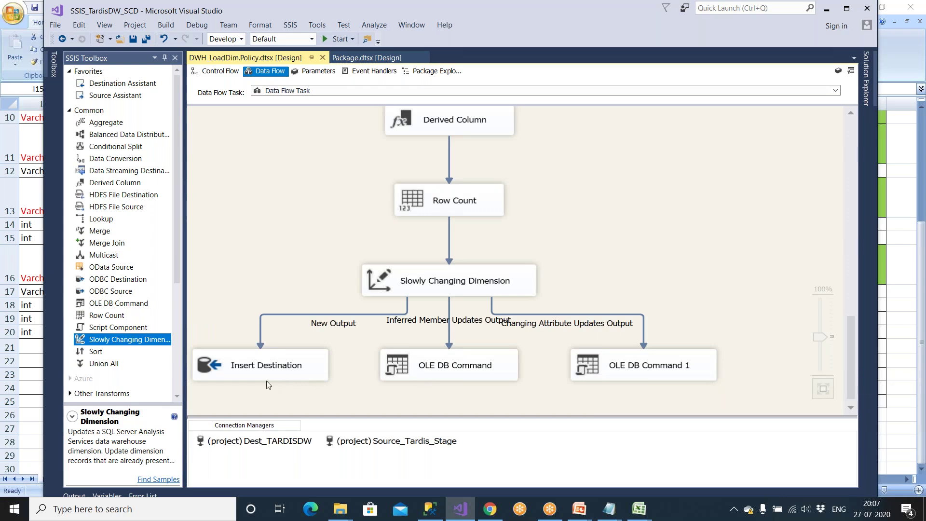
{"action": "scroll", "coordinate": [459, 325], "scroll_direction": "up", "scroll_amount": 1}
{"action": "scroll", "coordinate": [461, 323], "scroll_direction": "up", "scroll_amount": 6}
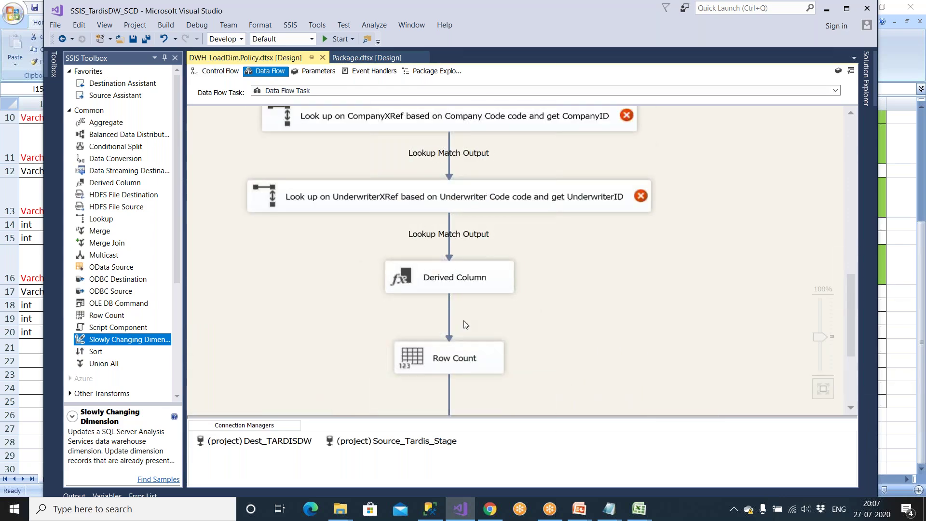
{"action": "scroll", "coordinate": [464, 320], "scroll_direction": "down", "scroll_amount": 3}
{"action": "scroll", "coordinate": [465, 321], "scroll_direction": "down", "scroll_amount": 4}
{"action": "scroll", "coordinate": [465, 323], "scroll_direction": "up", "scroll_amount": 3}
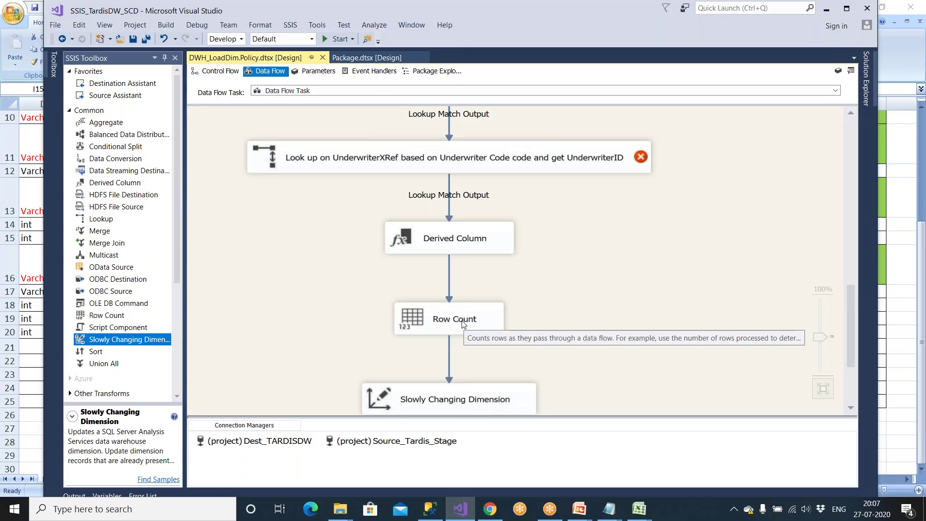
Review the Slowly Changing Dimension component, then switch to the untitled Notepad notes and highlight the Fixed Attribute (Type 0) description
{"action": "scroll", "coordinate": [463, 324], "scroll_direction": "down", "scroll_amount": 2}
{"action": "left_click", "coordinate": [453, 324]}
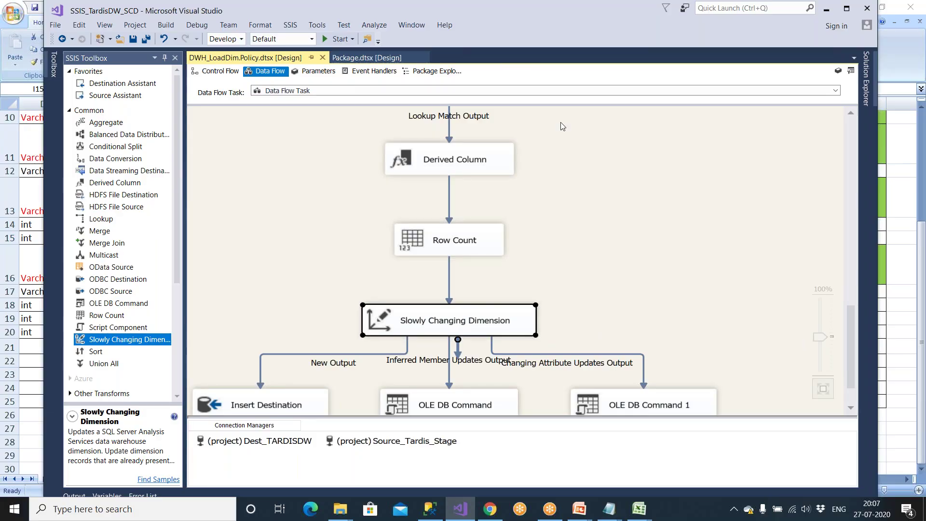
{"action": "mouse_move", "coordinate": [614, 512]}
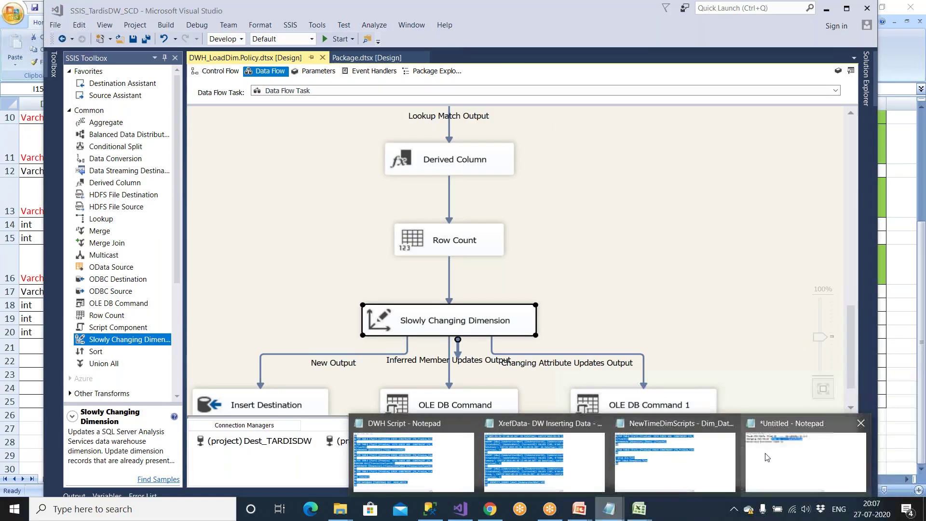
{"action": "left_click", "coordinate": [738, 470]}
{"action": "left_click_drag", "start_coordinate": [603, 176], "coordinate": [827, 176]}
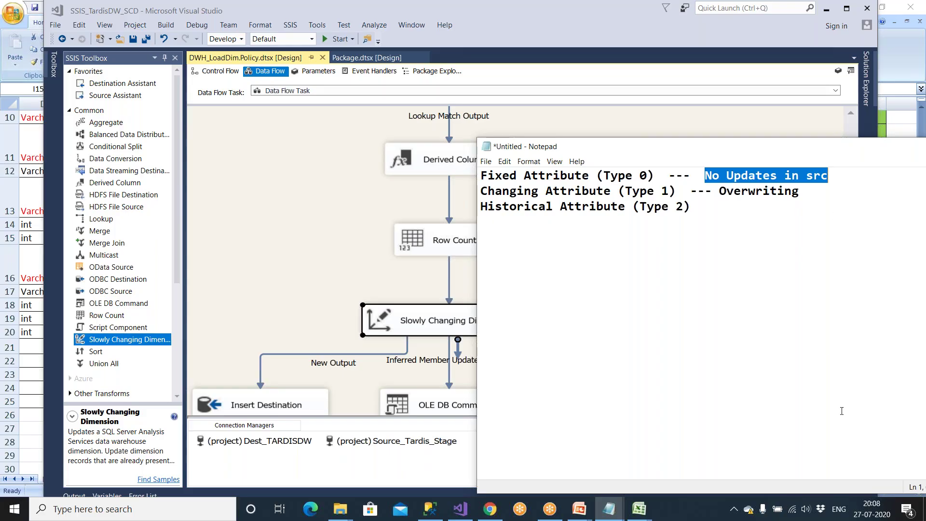
Switch to the Book1 workbook in Excel and examine the DimEmp example rows below the SCD label
{"action": "left_click", "coordinate": [639, 513]}
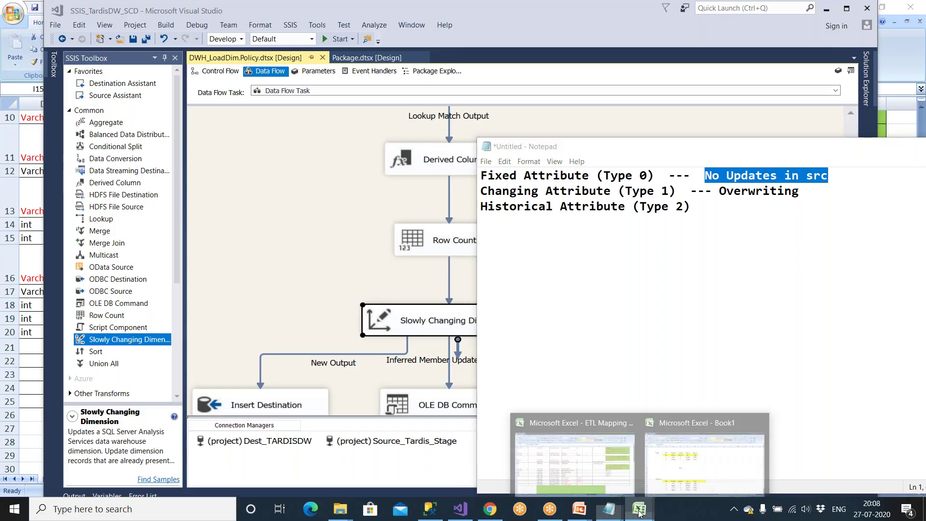
{"action": "left_click", "coordinate": [704, 456]}
{"action": "left_click_drag", "start_coordinate": [165, 358], "coordinate": [178, 441]}
{"action": "left_click", "coordinate": [177, 362]}
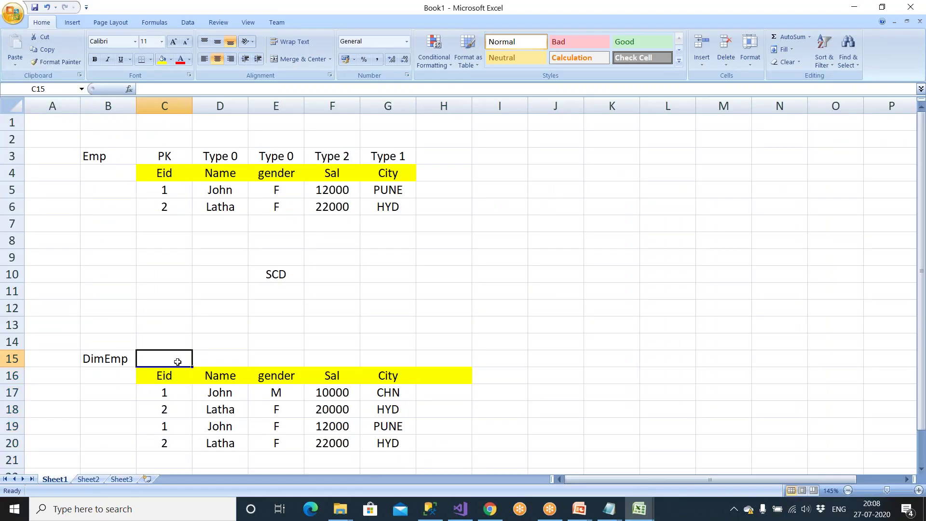
{"action": "left_click_drag", "start_coordinate": [196, 361], "coordinate": [158, 447]}
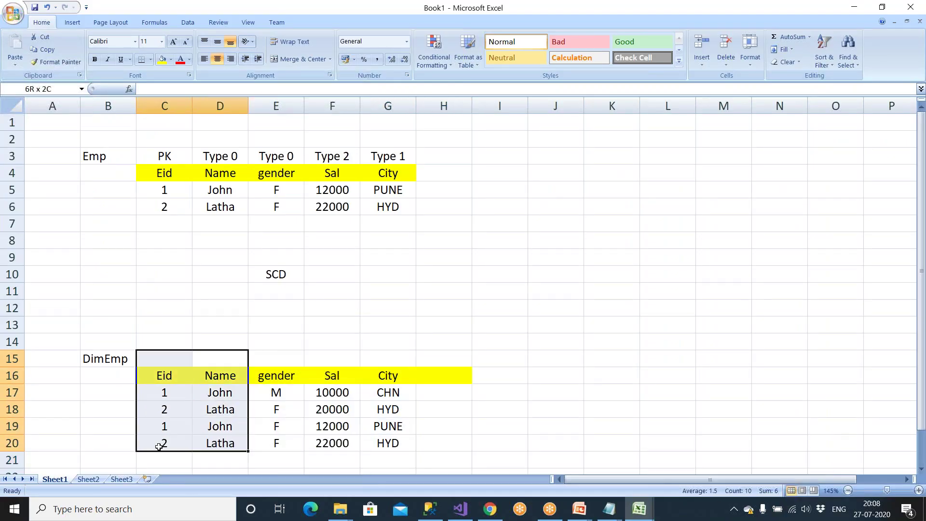
{"action": "left_click", "coordinate": [230, 442]}
{"action": "left_click_drag", "start_coordinate": [168, 361], "coordinate": [414, 448]}
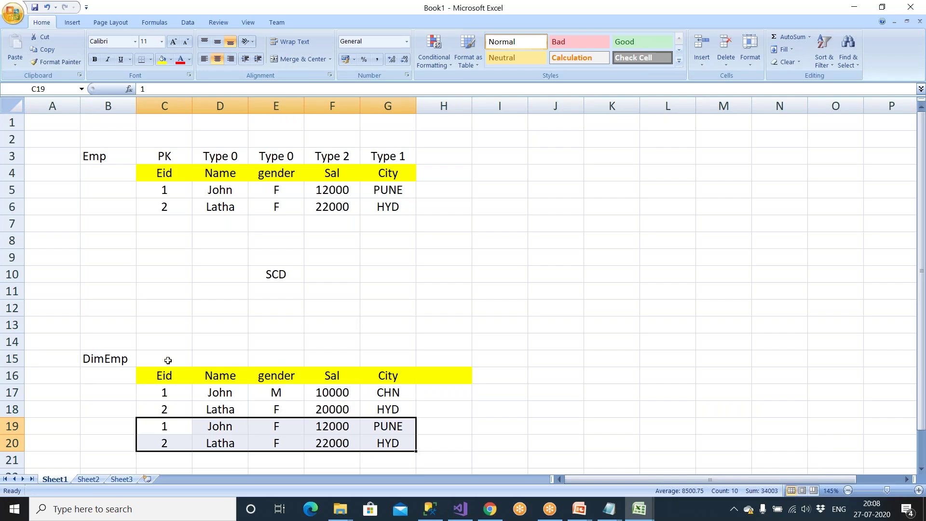
{"action": "left_click_drag", "start_coordinate": [168, 363], "coordinate": [221, 359]}
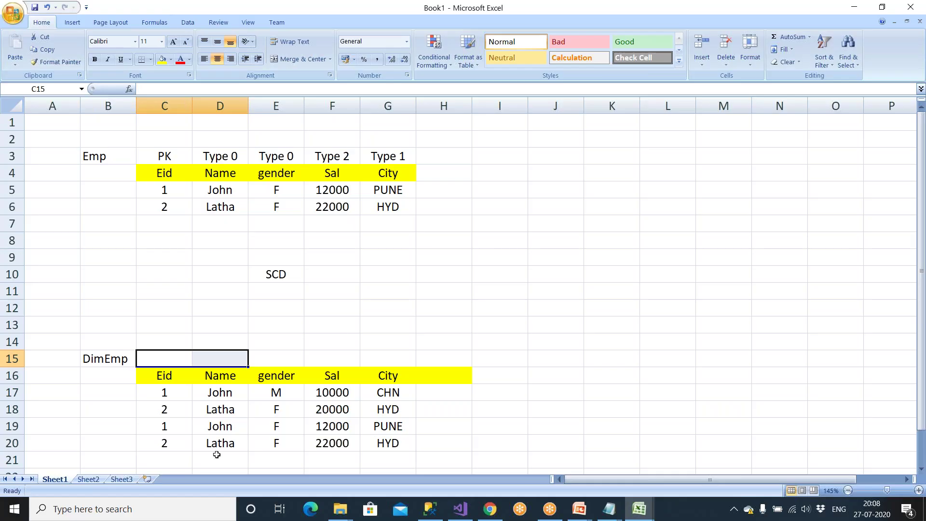
Return to Visual Studio and inspect the two OLE DB Command components fed by the Slowly Changing Dimension outputs
{"action": "left_click", "coordinate": [461, 515]}
{"action": "scroll", "coordinate": [563, 338], "scroll_direction": "down", "scroll_amount": 1}
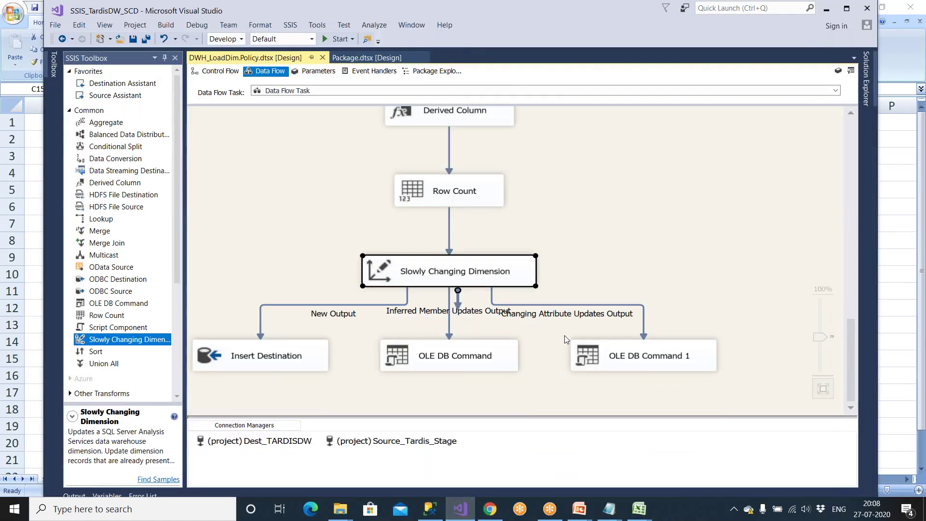
{"action": "left_click", "coordinate": [440, 357]}
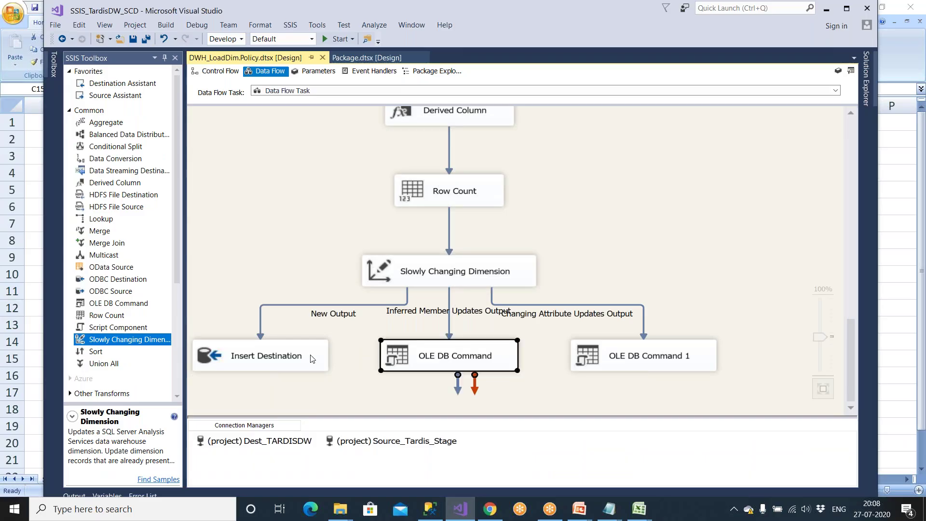
{"action": "left_click", "coordinate": [625, 364]}
{"action": "left_click", "coordinate": [511, 361]}
{"action": "left_click", "coordinate": [639, 360]}
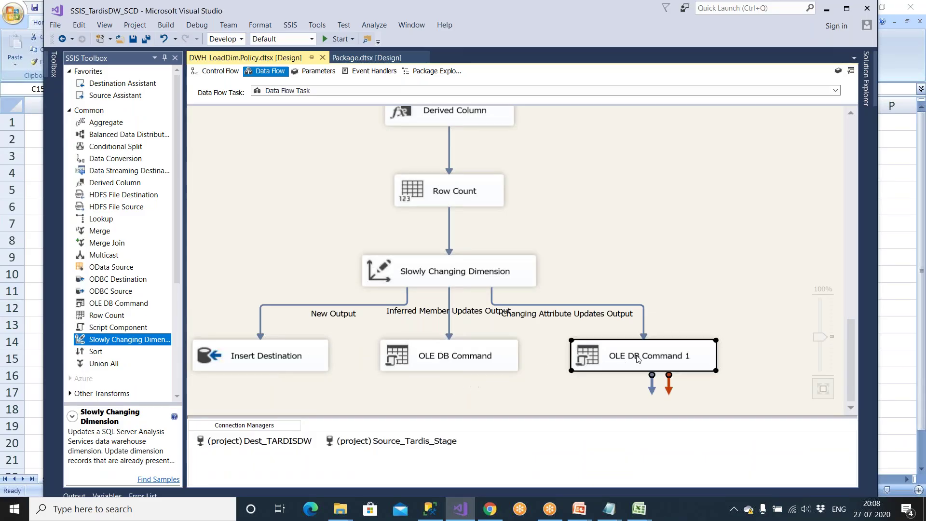
{"action": "left_click", "coordinate": [505, 360]}
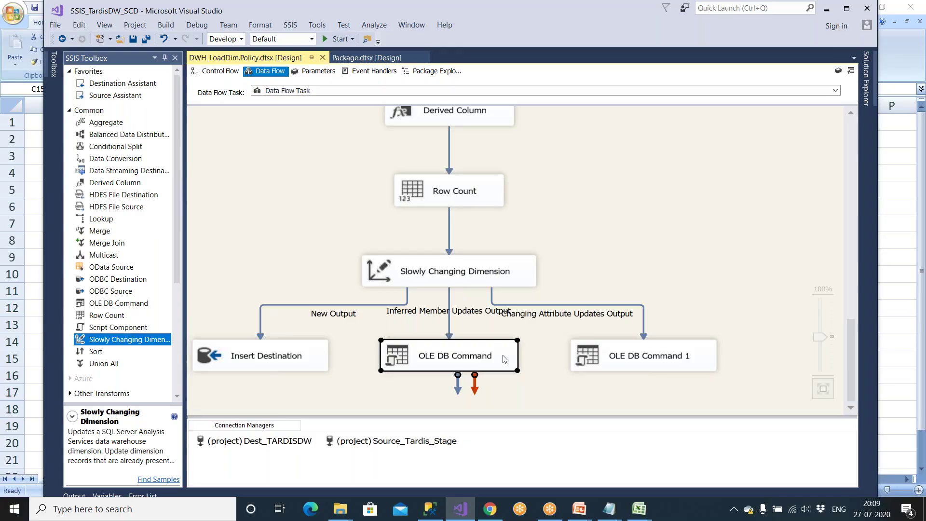
Examine the SSIS_TardisDW_SCD project in Solution Explorer and the TARDISDW_SCD tables in SQL Server Management Studio
{"action": "left_click", "coordinate": [865, 90]}
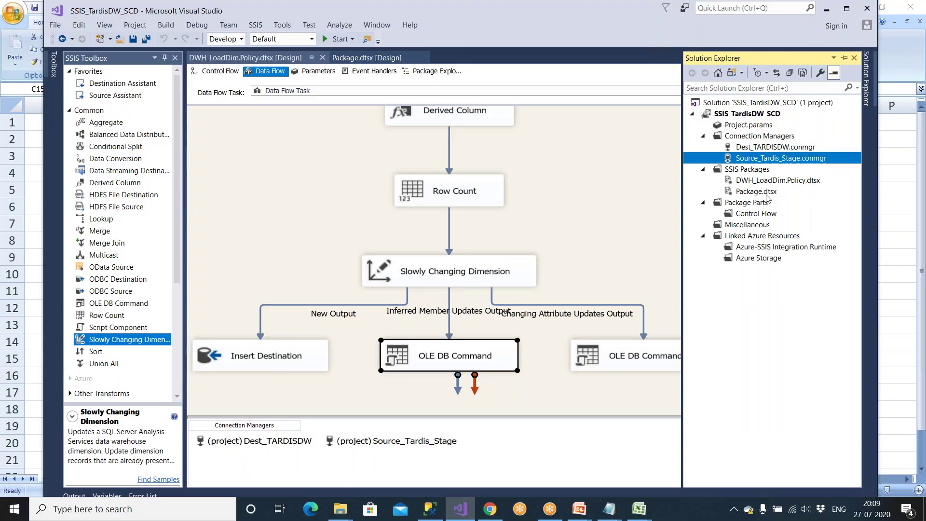
{"action": "left_click", "coordinate": [431, 511]}
{"action": "scroll", "coordinate": [94, 176], "scroll_direction": "down", "scroll_amount": 3}
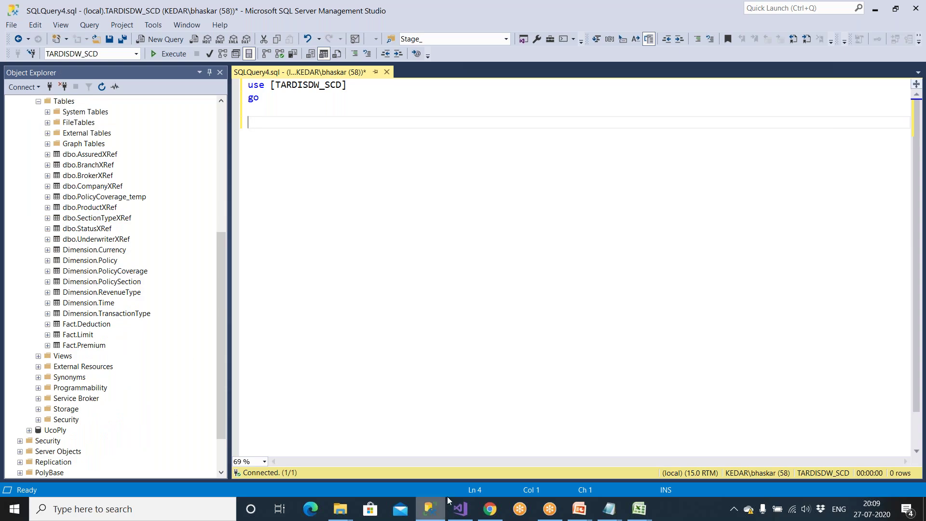
{"action": "left_click", "coordinate": [461, 509]}
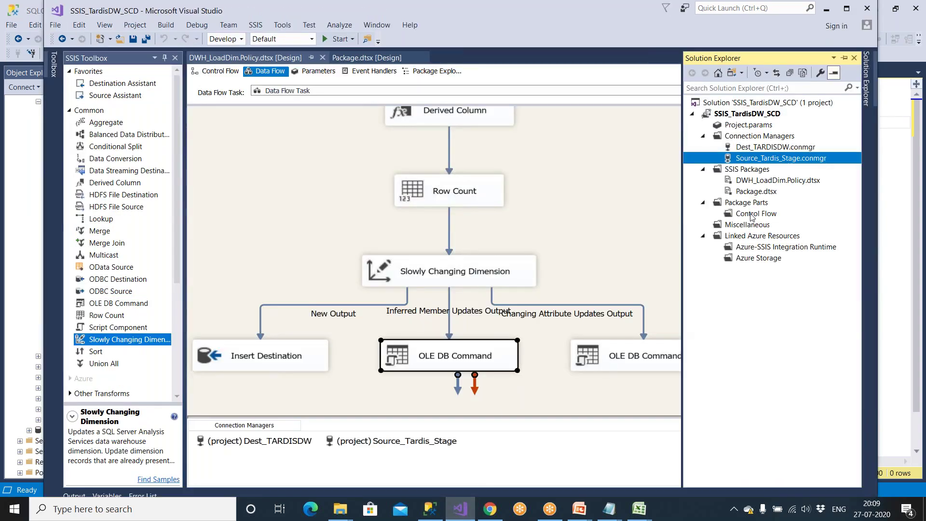
{"action": "left_click", "coordinate": [780, 115]}
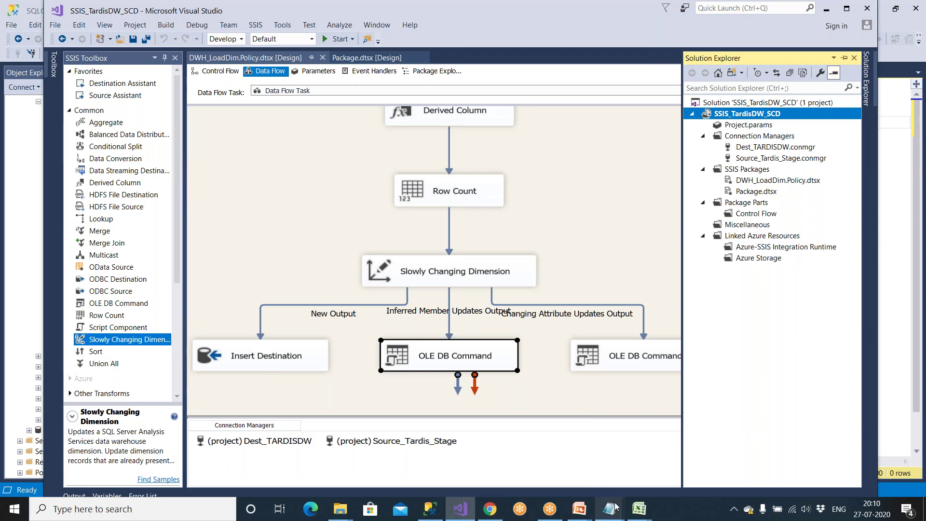
View the DimPolicy sheet of the ETL Mapping doc in Excel, then switch to the PowerPoint slide on incremental loading design patterns
{"action": "mouse_move", "coordinate": [642, 515]}
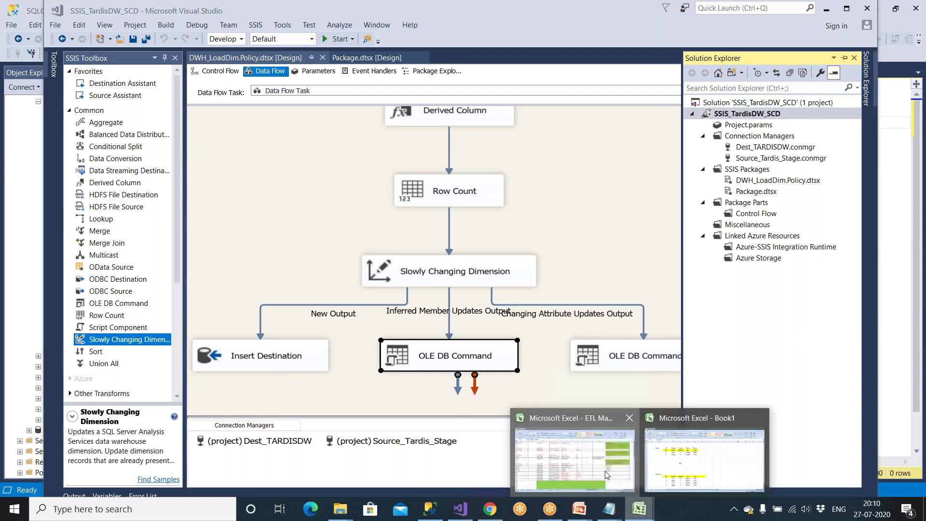
{"action": "left_click", "coordinate": [572, 460]}
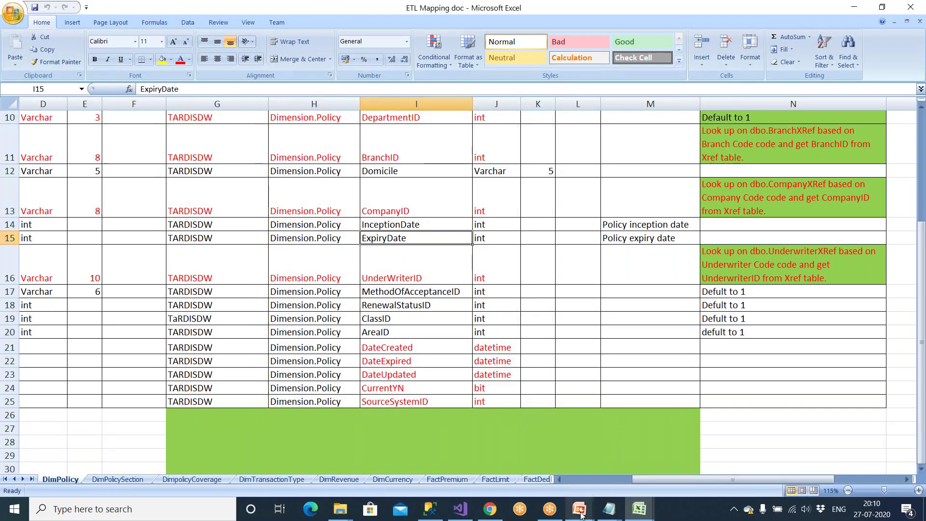
{"action": "mouse_move", "coordinate": [579, 509]}
{"action": "left_click", "coordinate": [650, 484]}
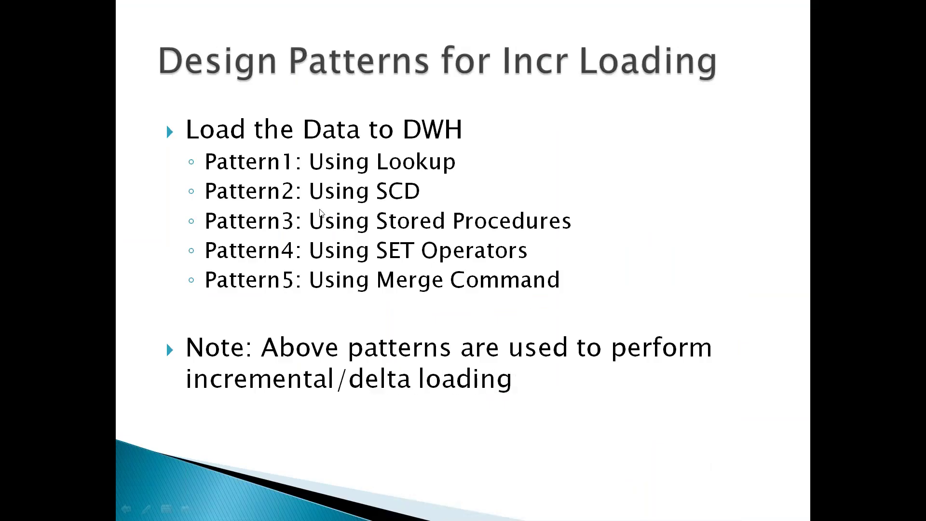